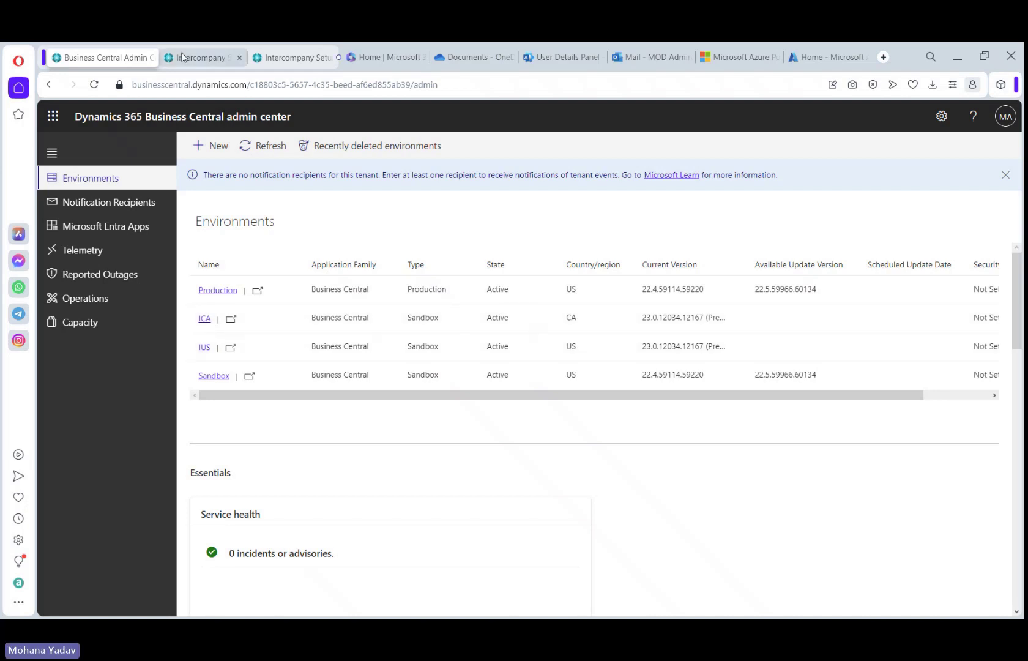
- Switch from the Business Central admin center to the Microsoft Azure portal home page
left_click(823, 57)
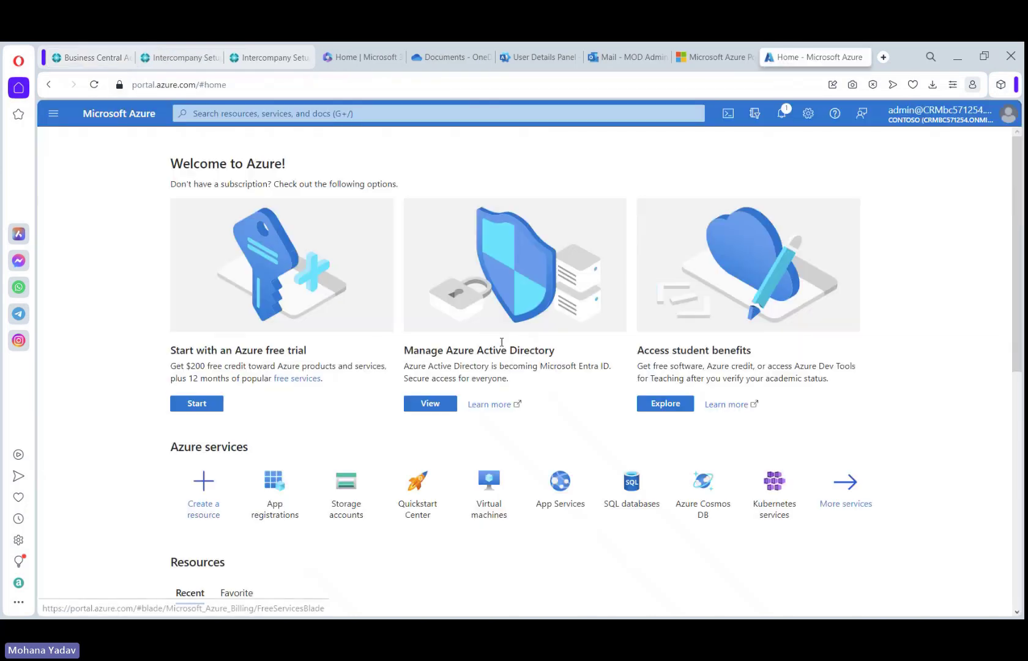
- Open the BC OAuth app registration in Azure, then return to the IUS Intercompany Setup page
left_click(285, 482)
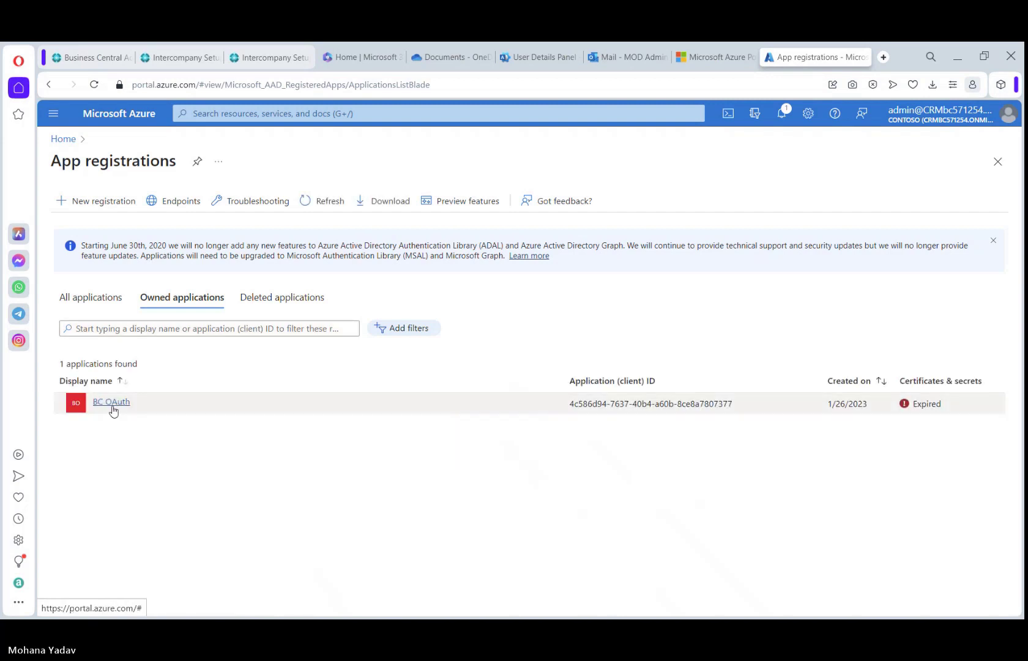
left_click(111, 403)
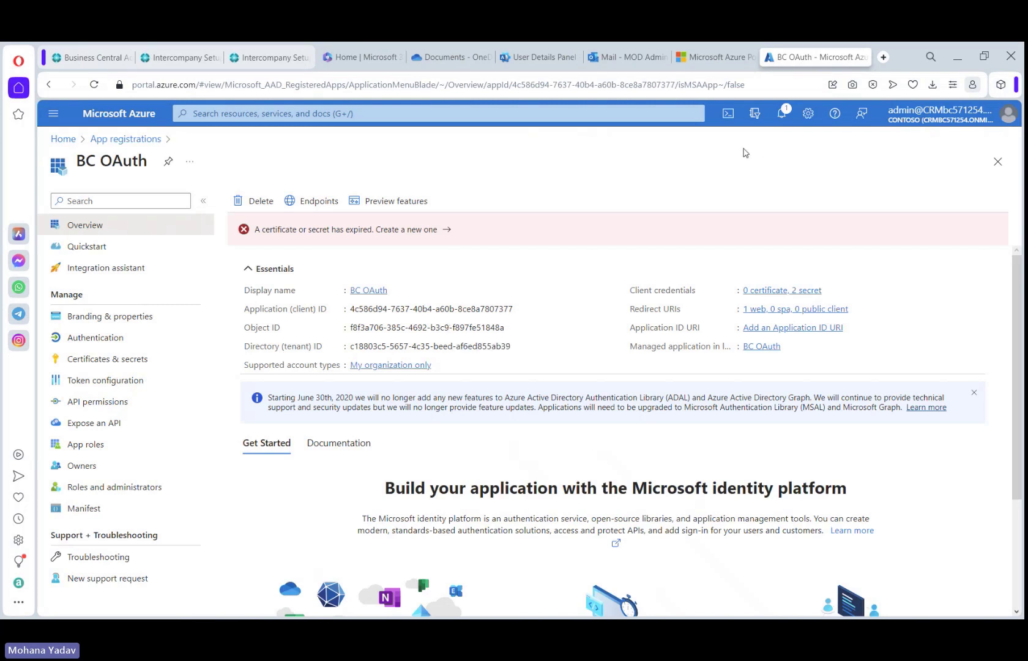
left_click(176, 61)
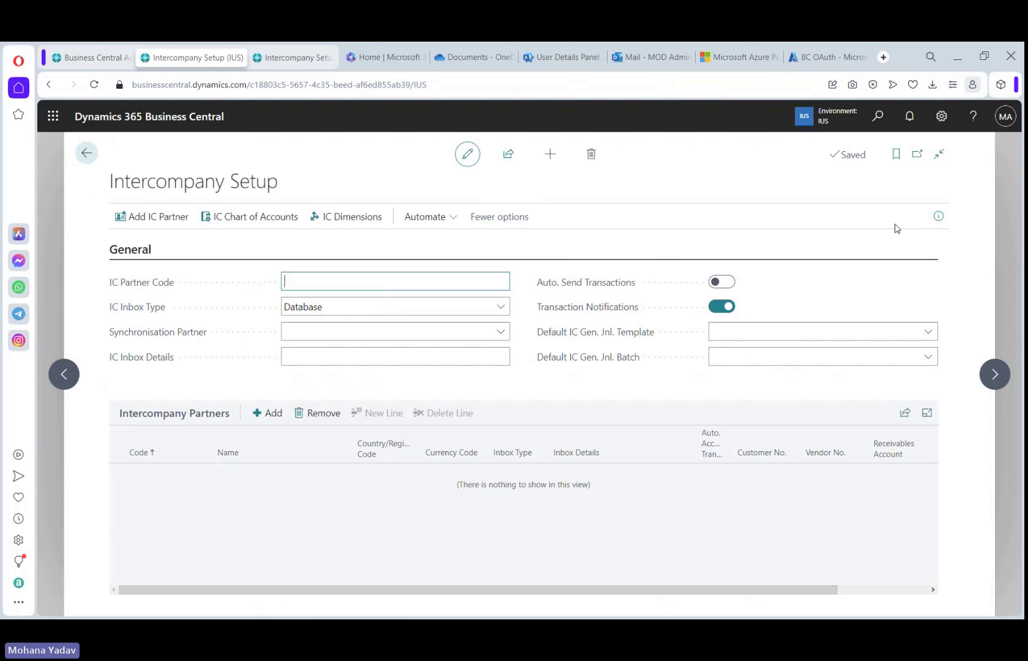
- Leave Intercompany Setup in both the ICA and IUS environments, ending on the CRONUS USA home page
left_click(286, 61)
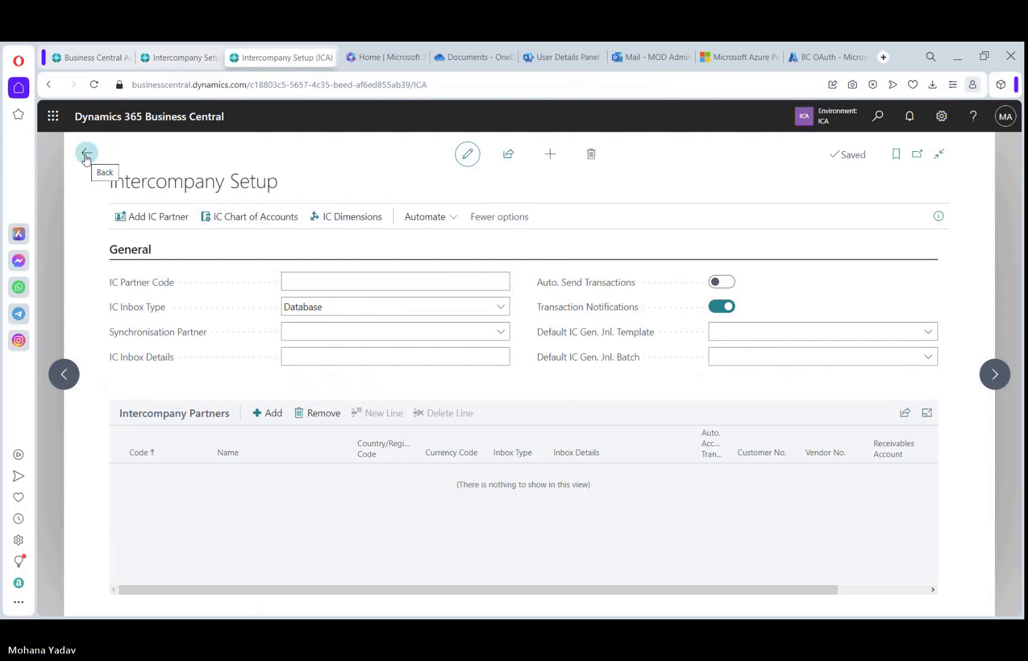
left_click(86, 153)
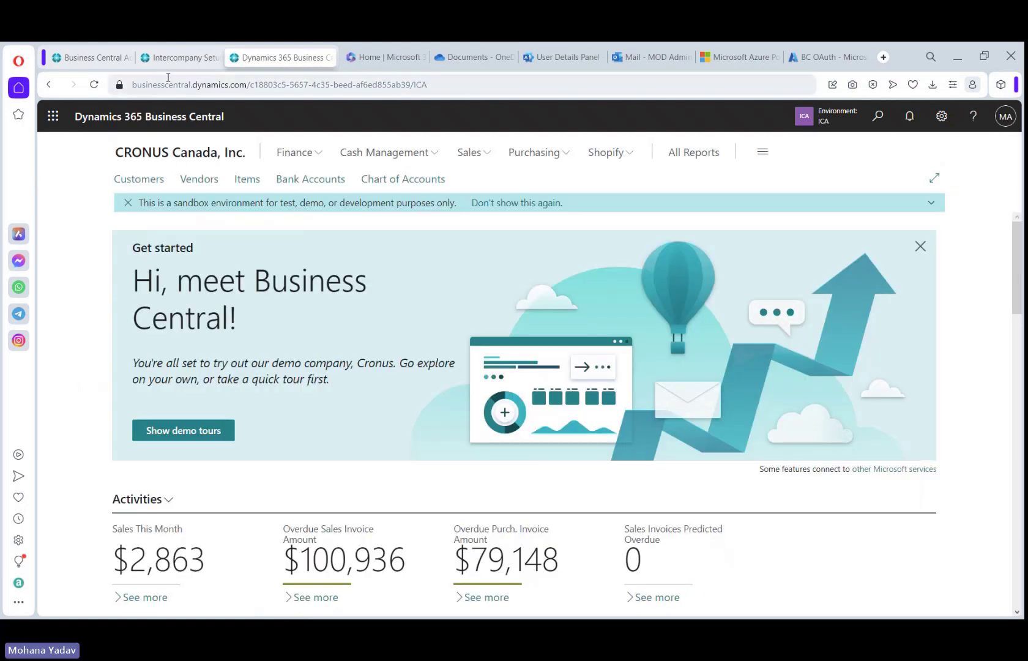
left_click(183, 57)
left_click(86, 153)
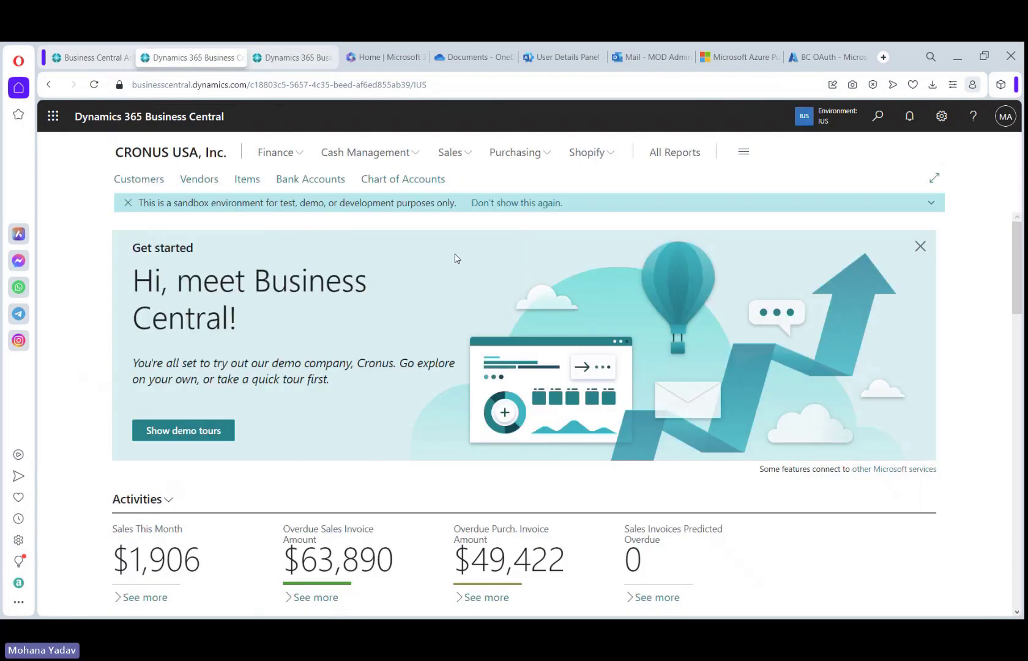
- Create an IUS Microsoft Entra application with the pasted BC OAuth client ID and description IC
left_click(878, 122)
type("aad")
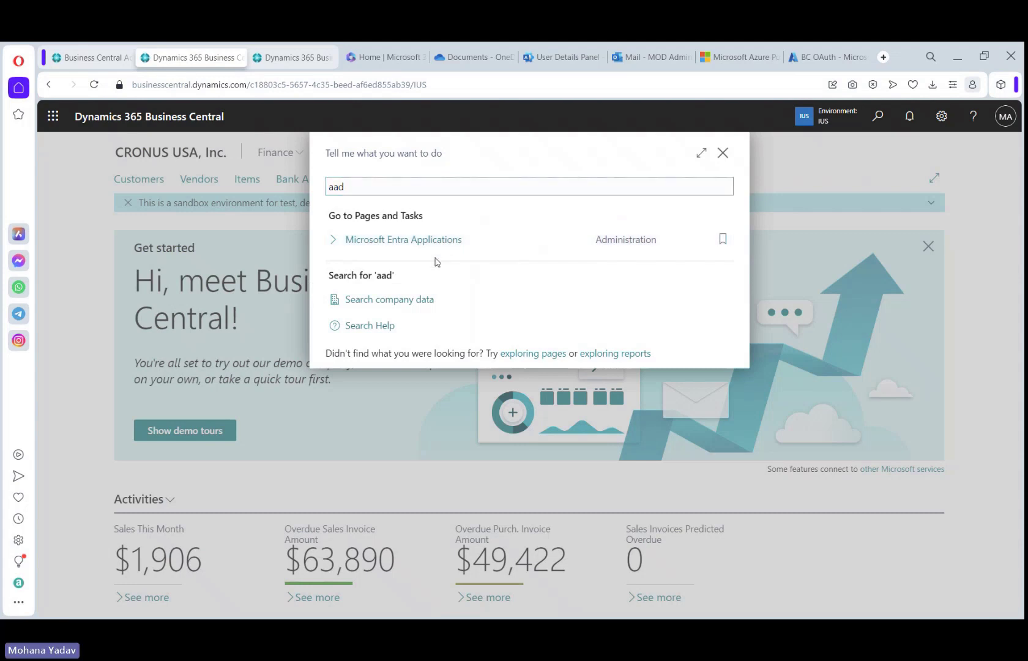
left_click(435, 257)
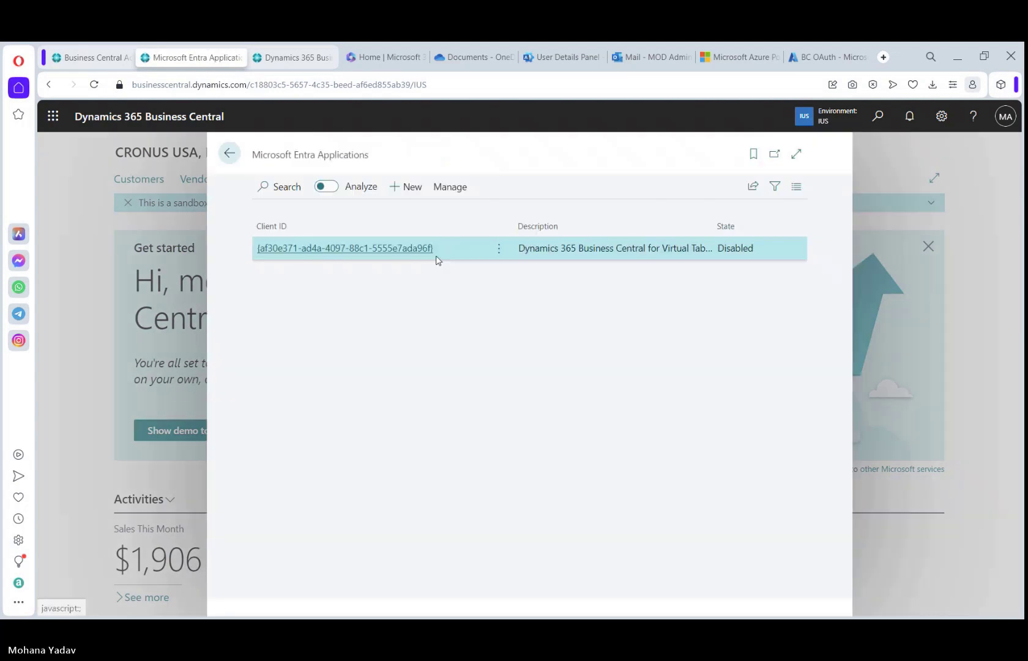
left_click(411, 188)
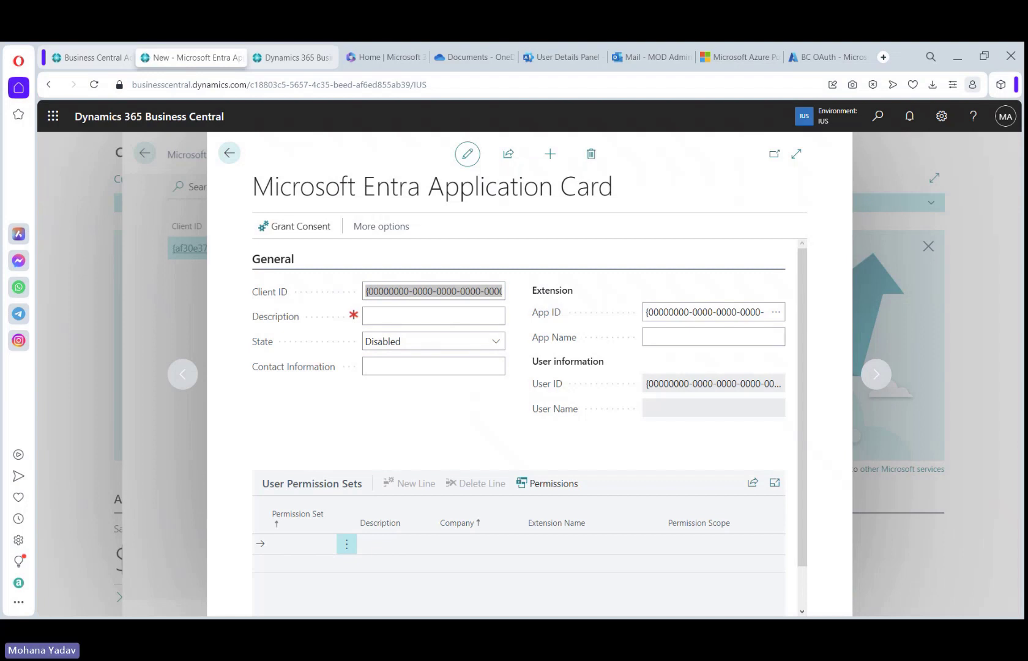
left_click(412, 290)
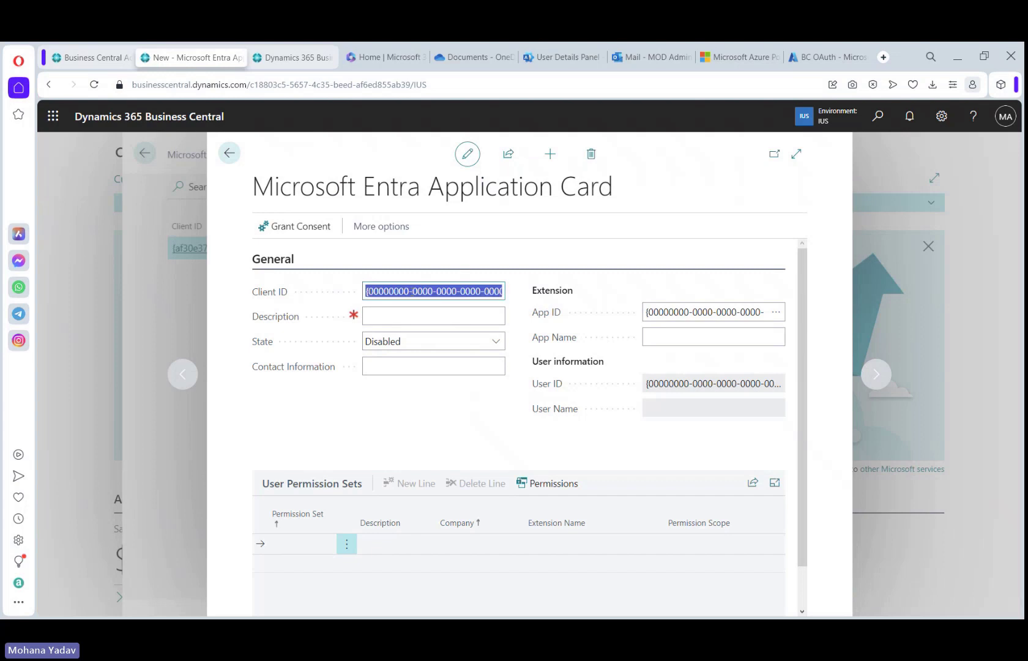
key("ctrl+v")
key("Tab")
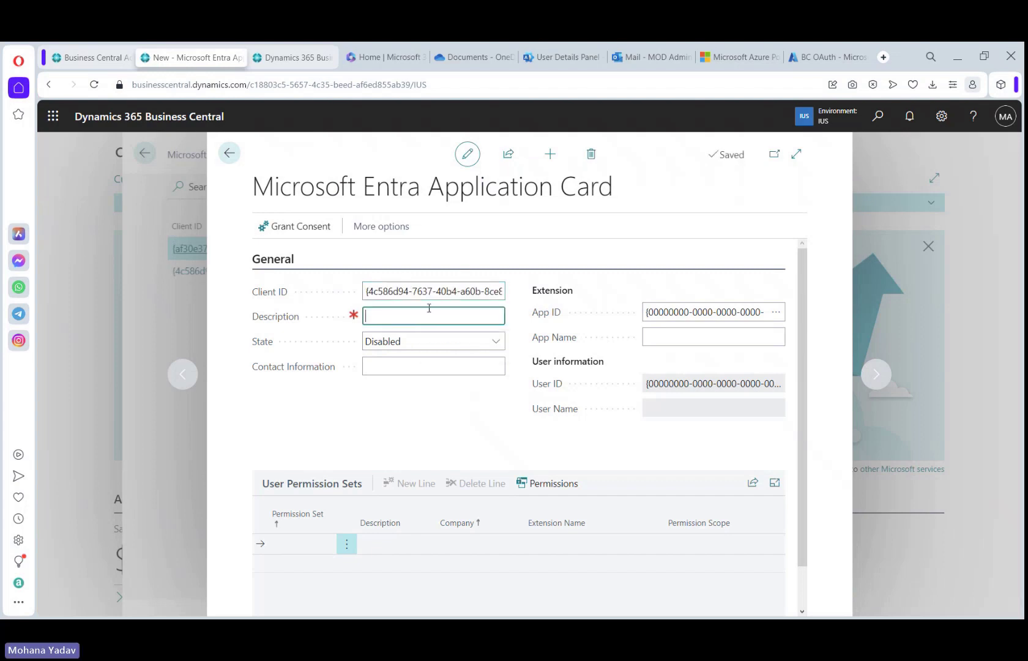
type("IC")
key("Tab")
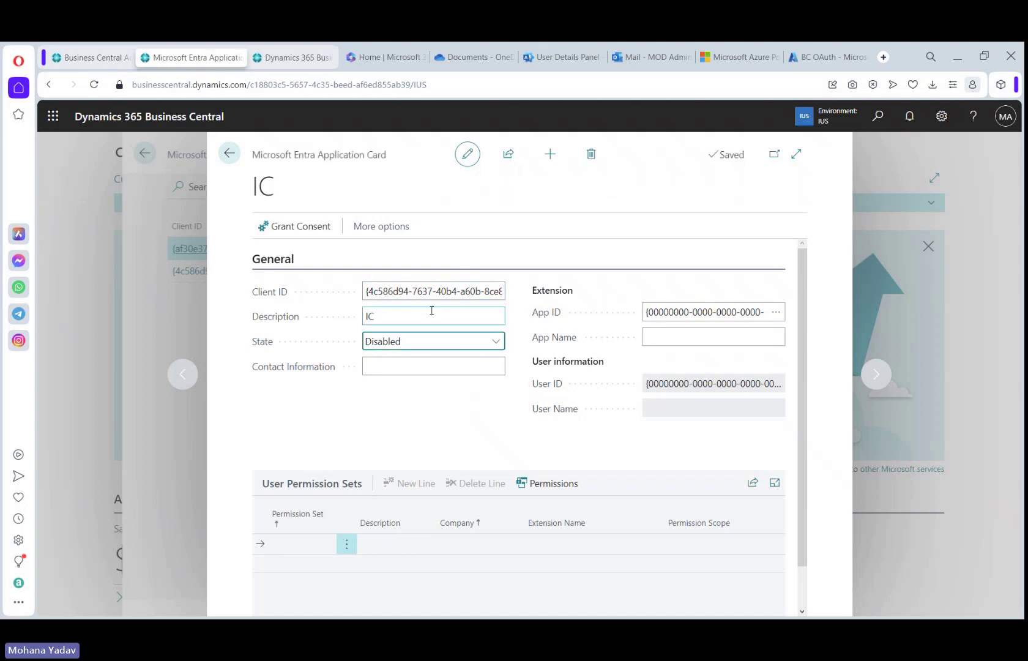
- Grant admin consent to the IC application and set its state to Enabled, creating the IC user
left_click(288, 228)
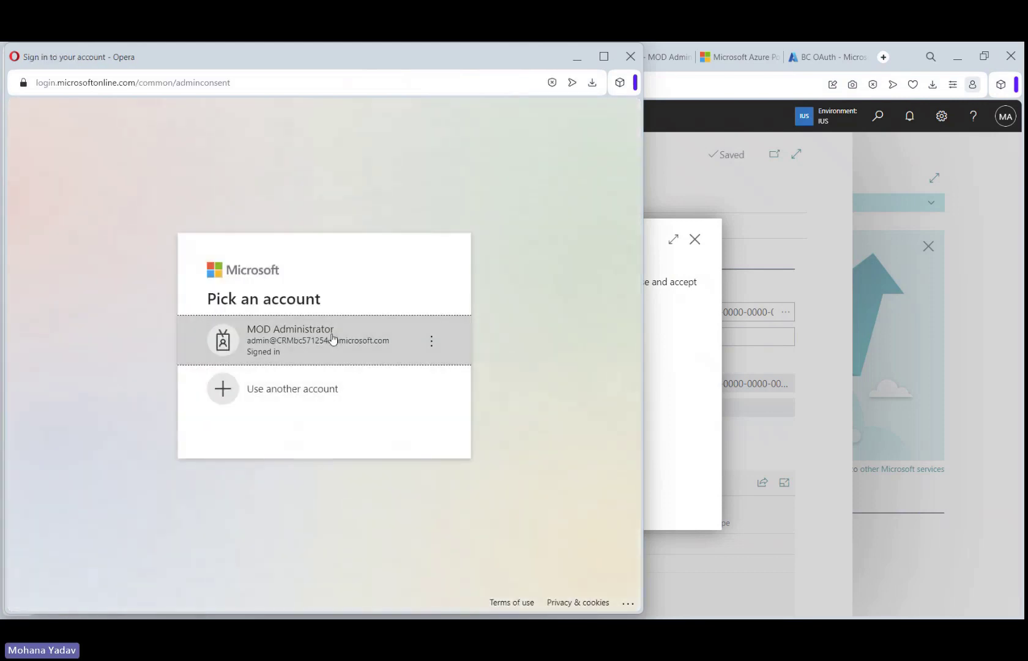
left_click(332, 338)
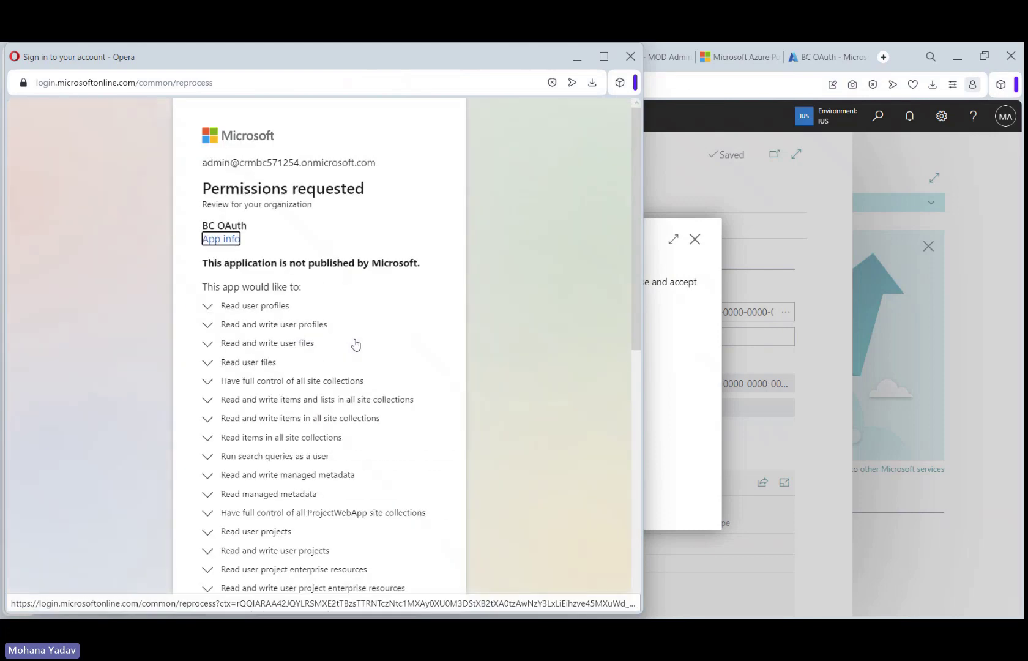
scroll(354, 343, "down", 8)
left_click(402, 553)
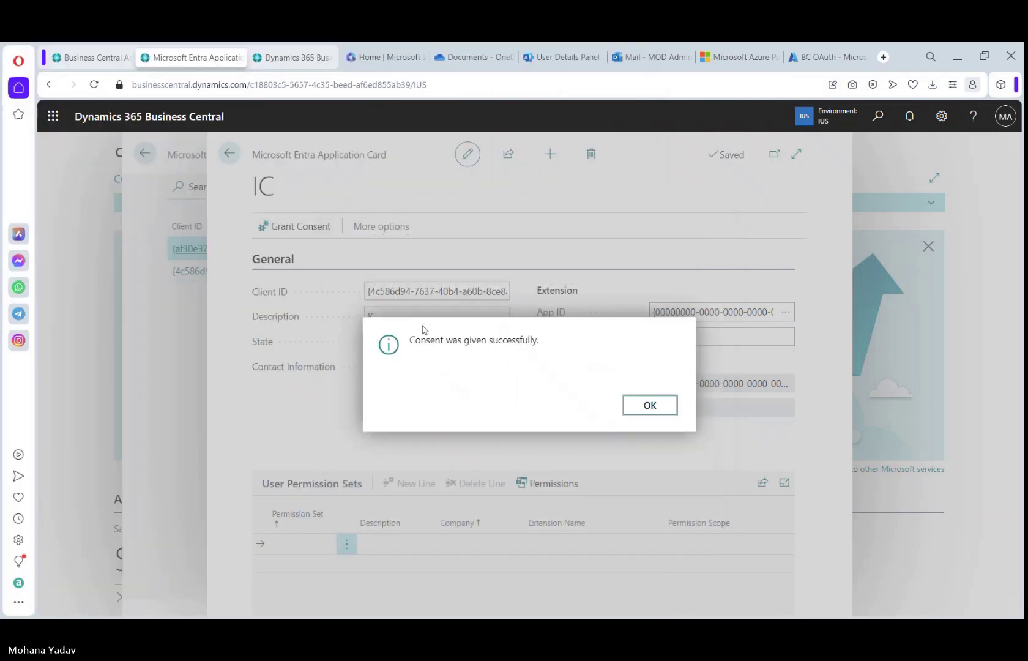
left_click(643, 406)
left_click(424, 343)
left_click(420, 357)
key("Return")
- Assign the D365 BUS FULL ACCESS and D365 BUS PREMIUM permission sets to the IC application
scroll(409, 437, "down", 1)
left_click(321, 498)
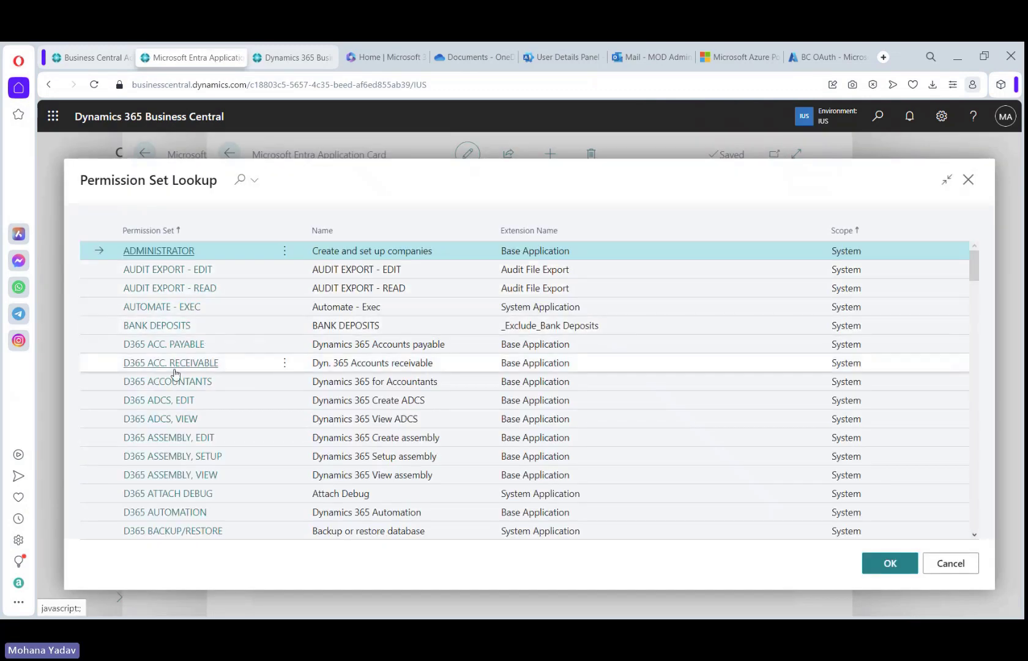
scroll(183, 447, "down", 4)
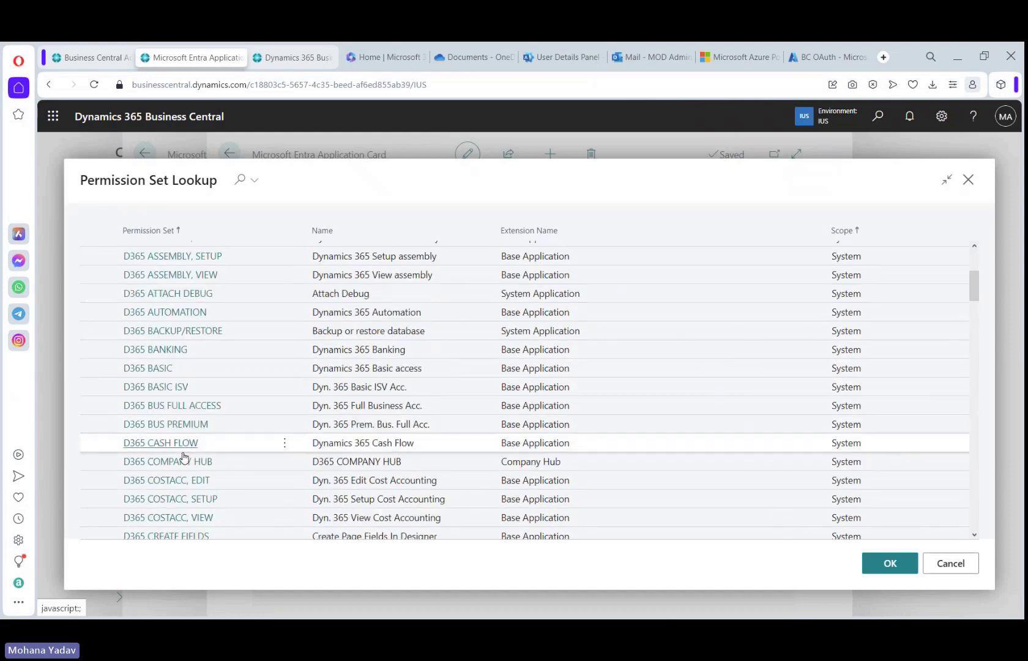
left_click(162, 409)
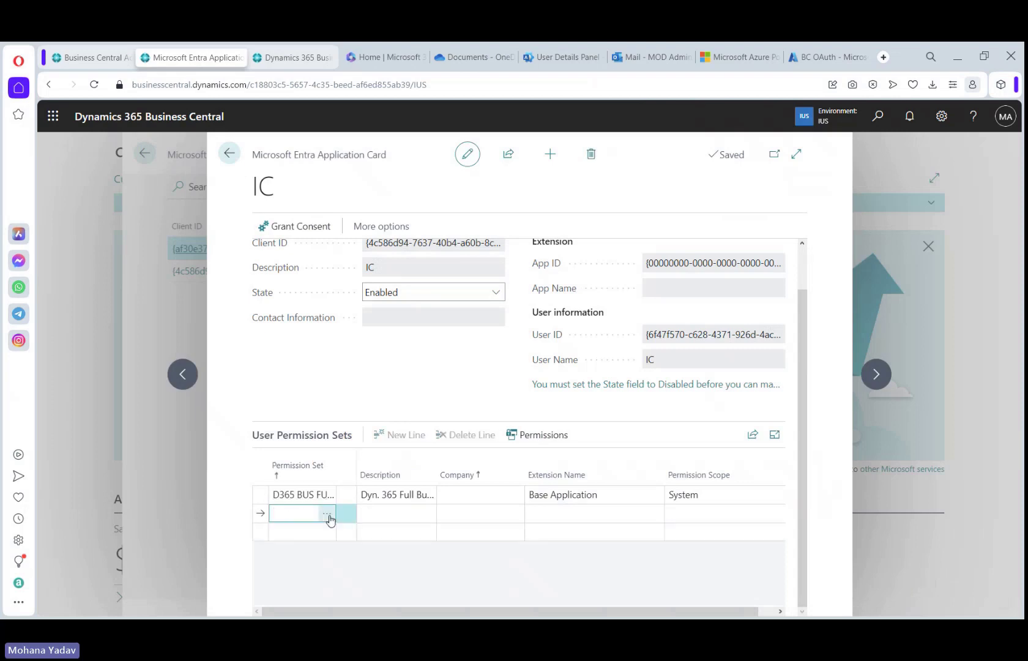
left_click(329, 518)
scroll(218, 447, "down", 4)
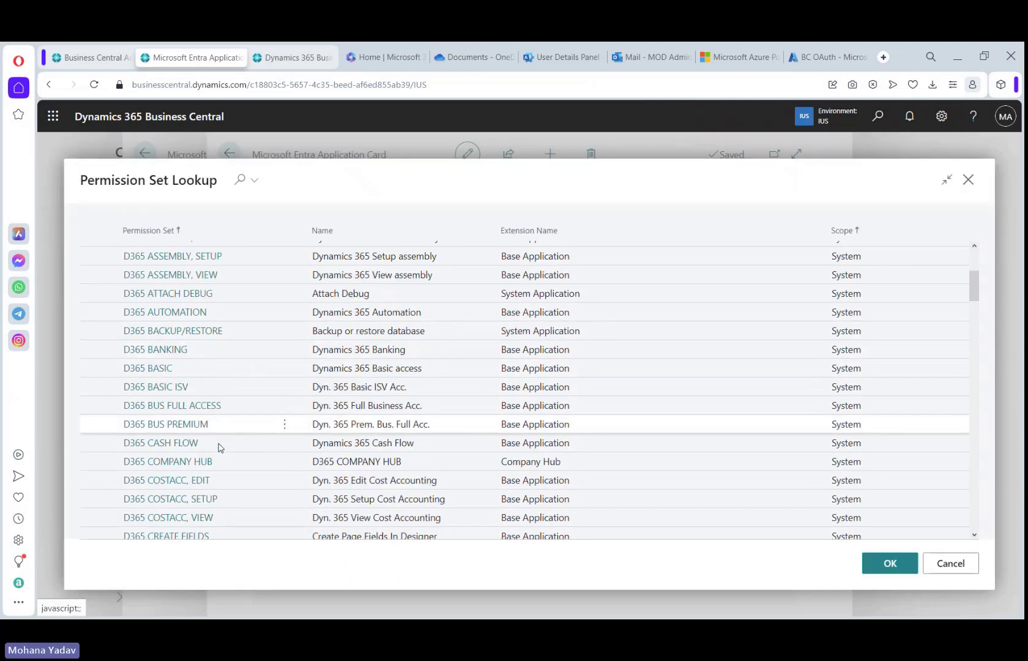
left_click(172, 432)
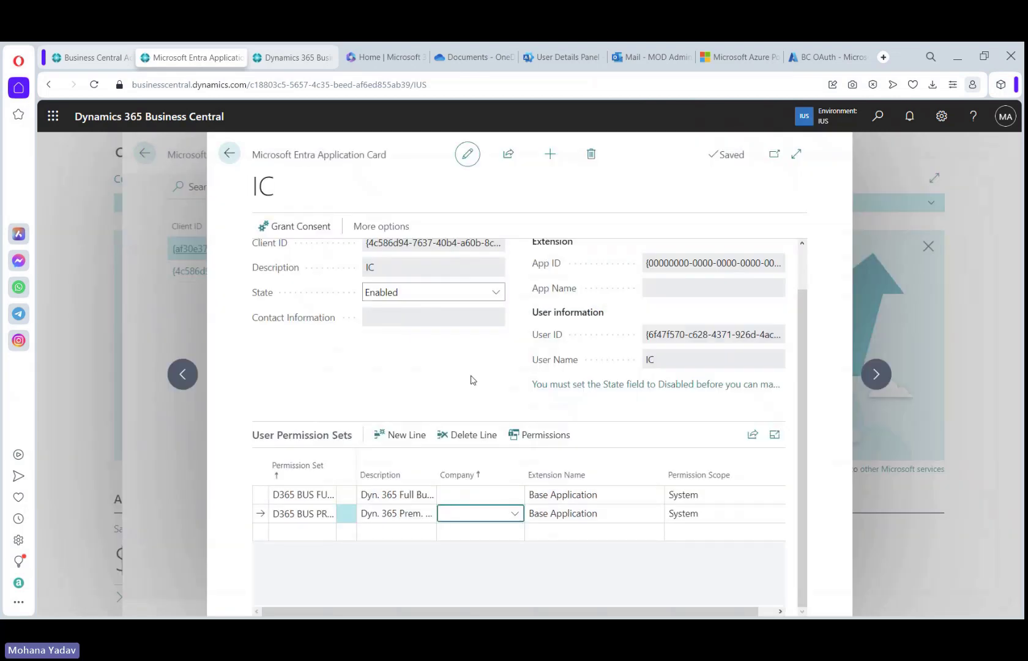
left_click(230, 156)
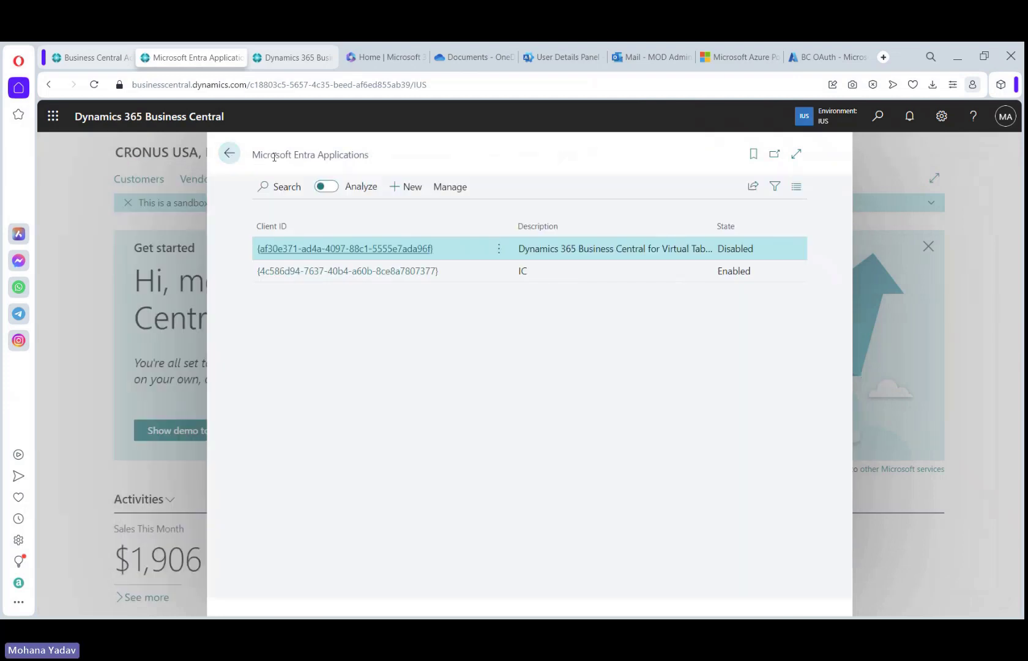
- In CRONUS Canada, create a Microsoft Entra application with the pasted client ID and description IC
left_click(304, 62)
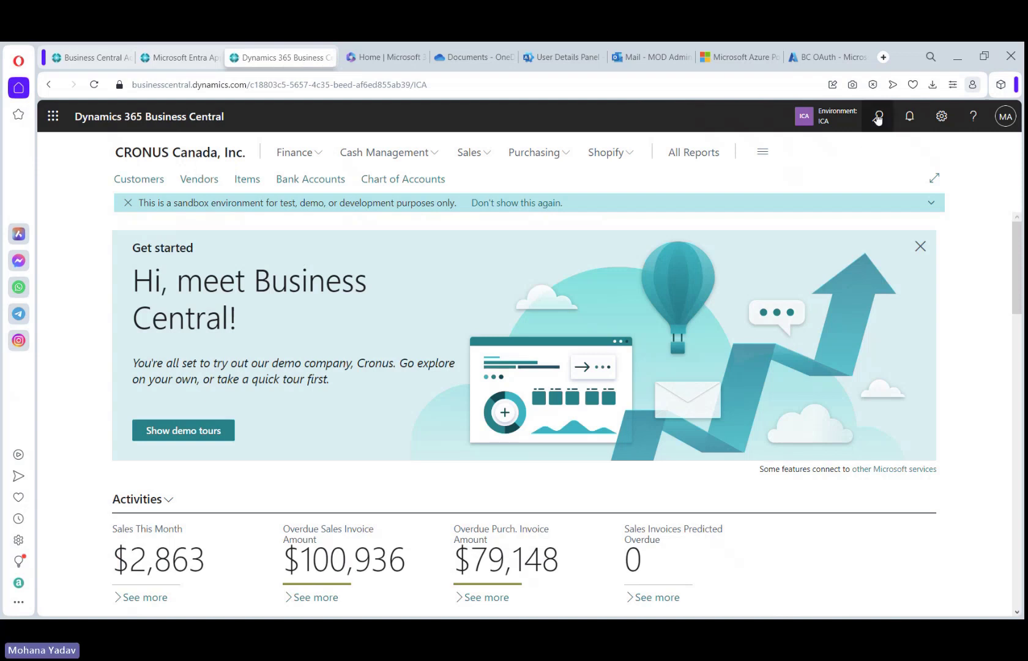
left_click(877, 117)
type("aad")
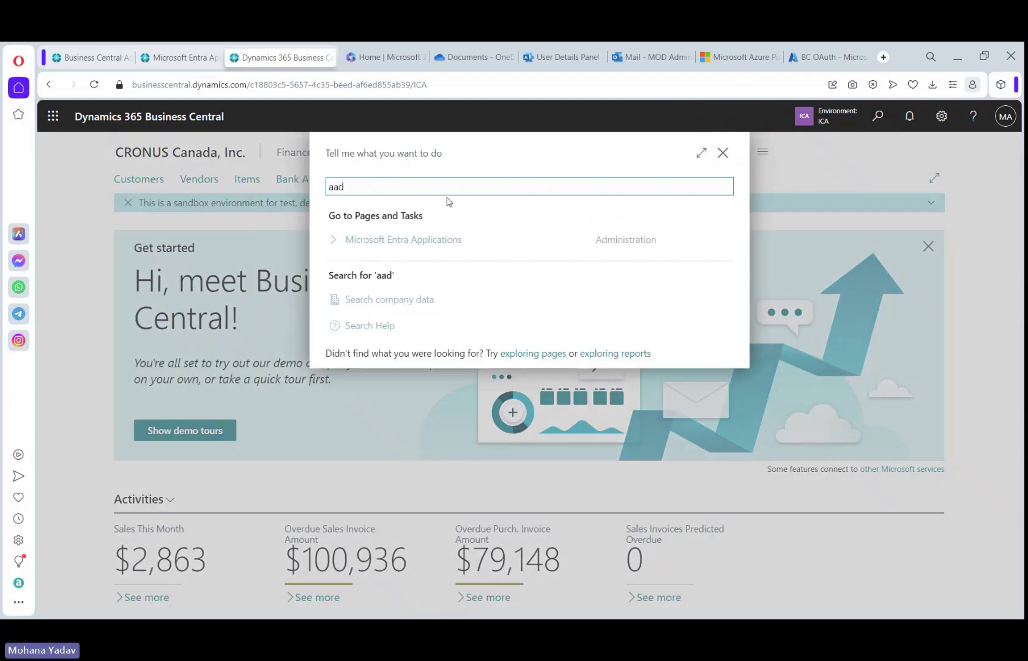
left_click(416, 239)
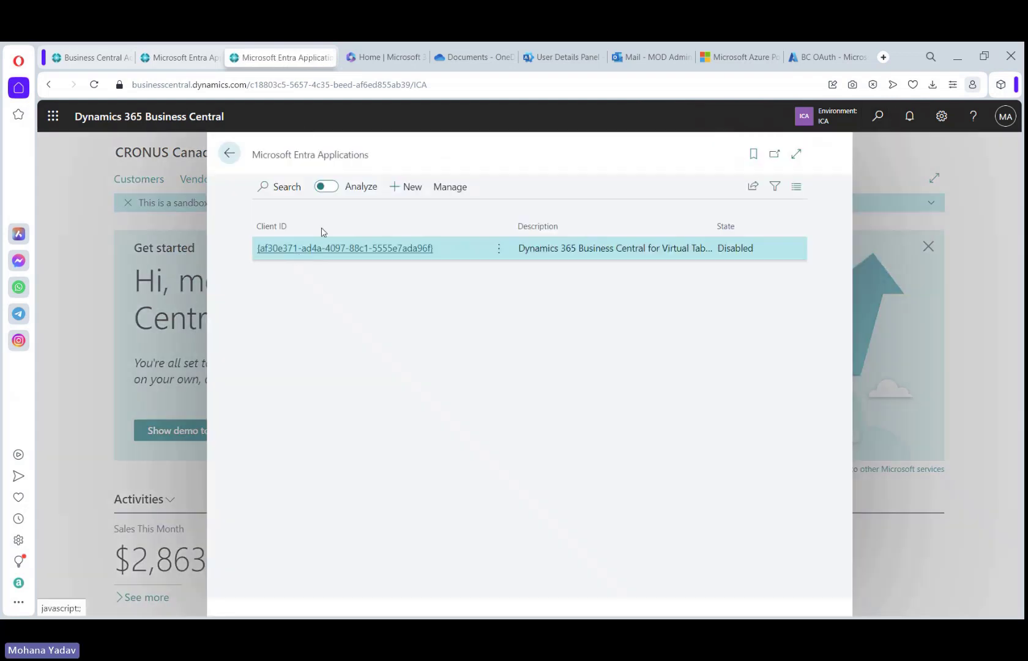
left_click(408, 187)
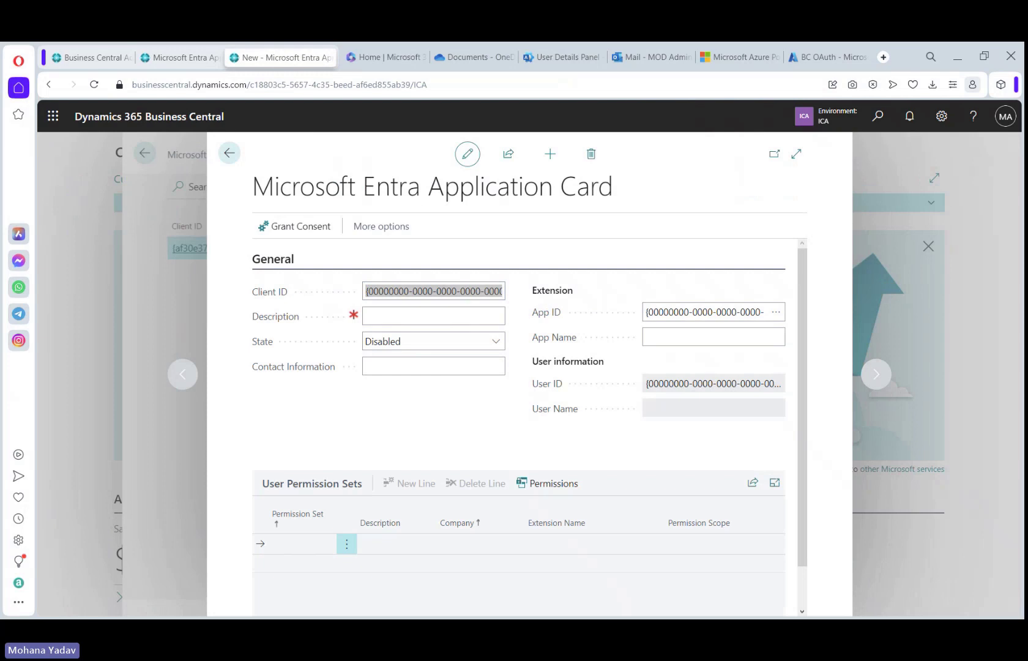
left_click(395, 291)
key("ctrl+v")
key("Tab")
type("IC")
key("Tab")
- Grant admin consent to the Canada IC application, enable it, and create the IC user
left_click(293, 228)
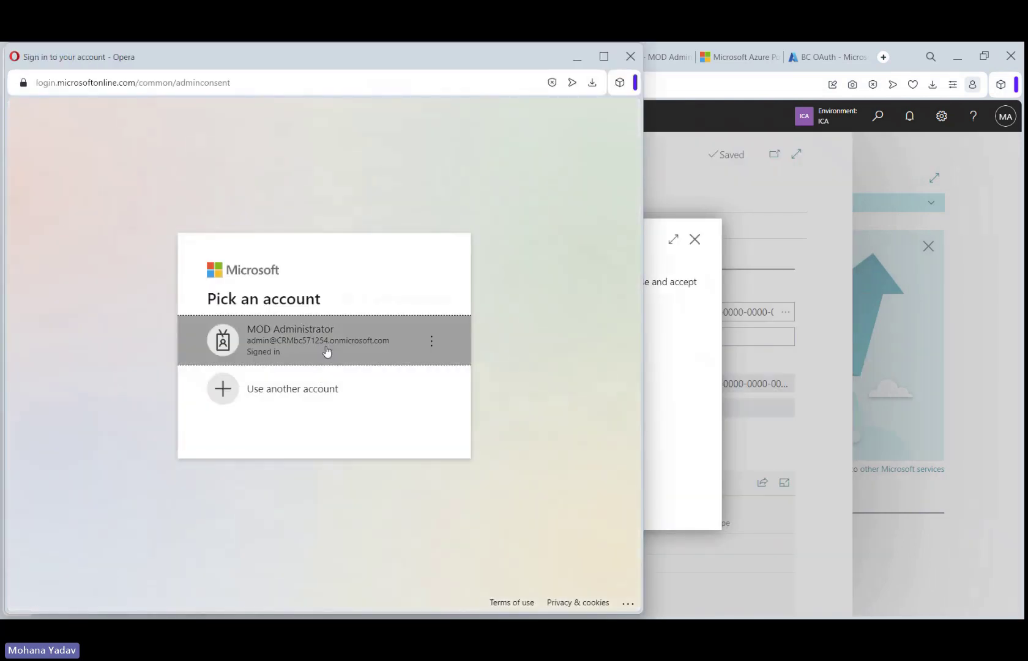
left_click(326, 351)
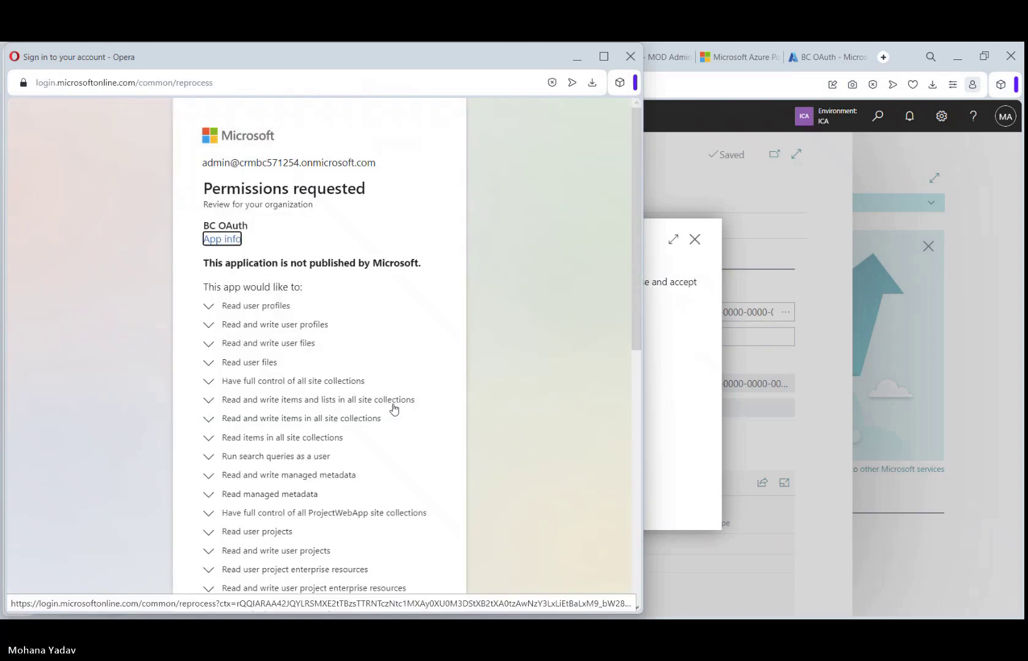
scroll(395, 465, "down", 5)
scroll(398, 518, "down", 3)
left_click(407, 553)
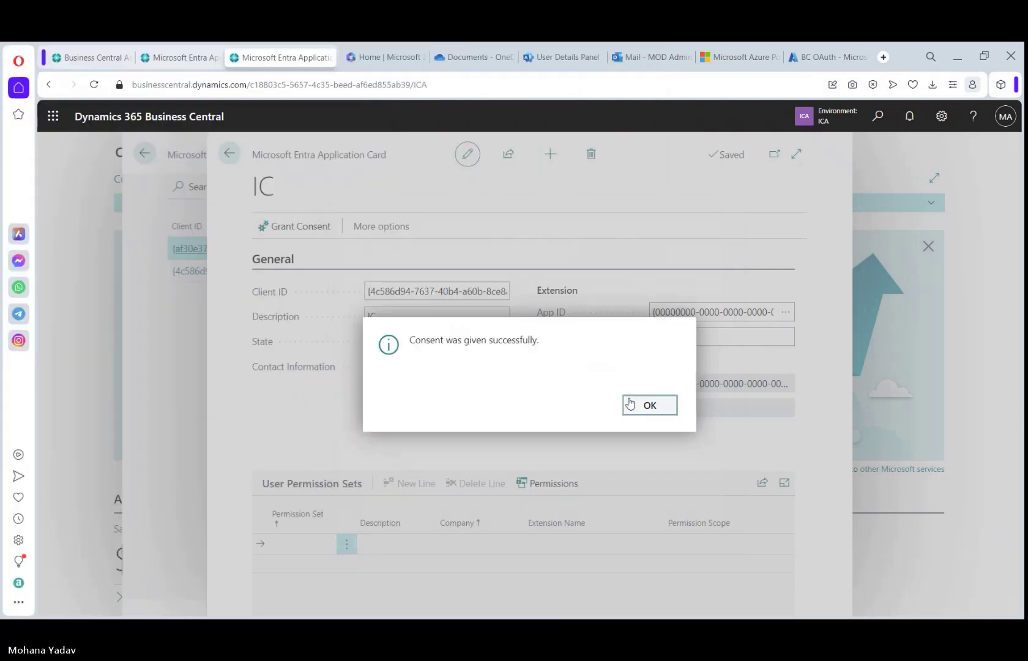
left_click(648, 404)
left_click(430, 346)
left_click(423, 356)
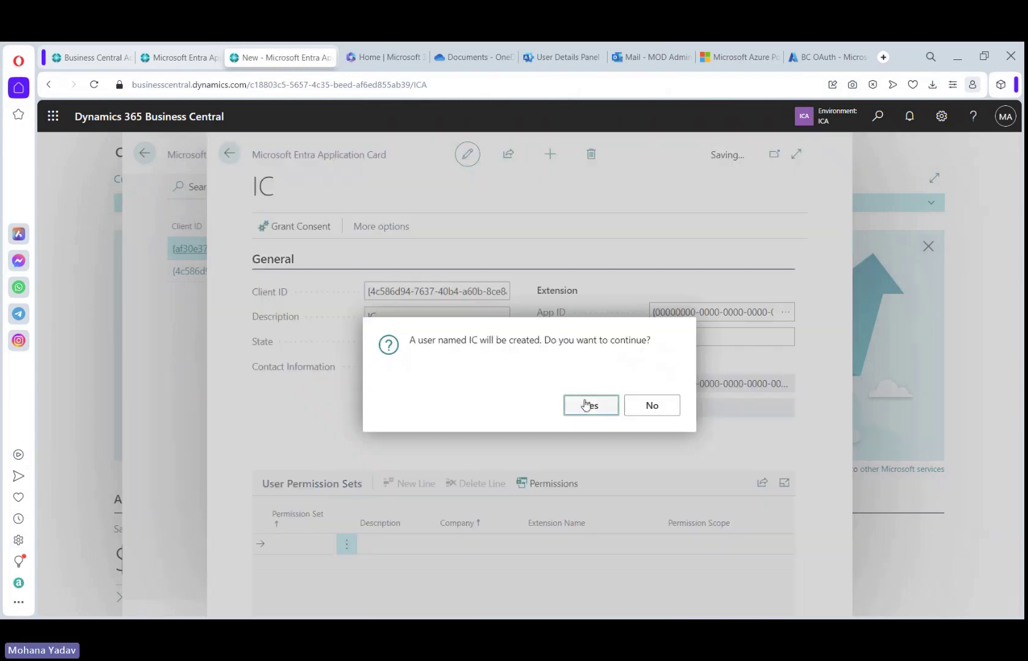
key("Return")
- Give the Canada IC application the D365 BUS FULL ACCESS and D365 BUS PREMIUM permission sets
left_click(281, 543)
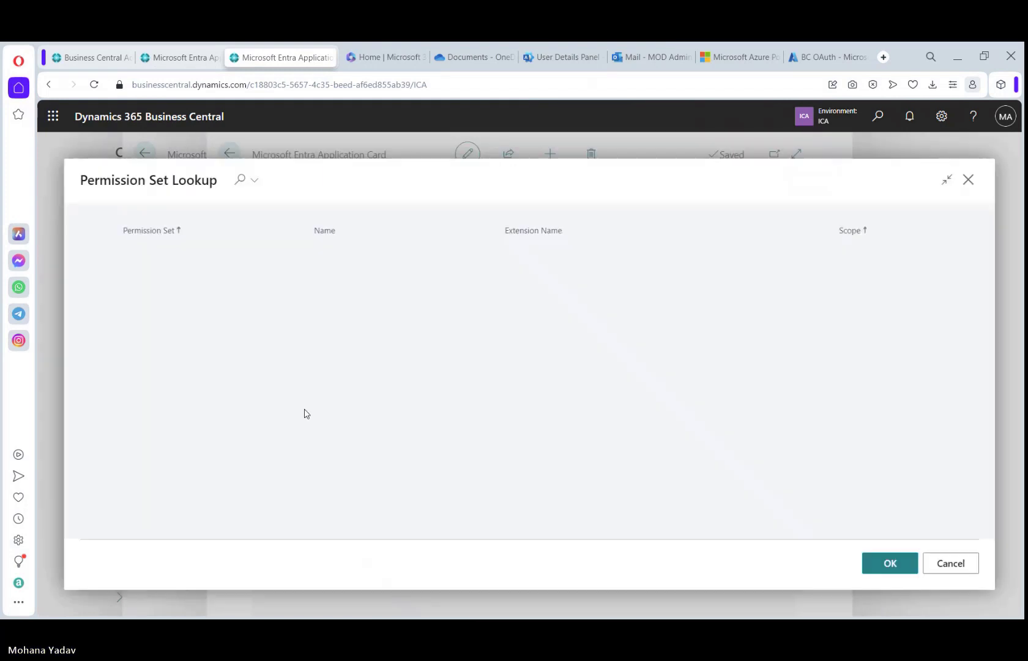
scroll(222, 436, "down", 5)
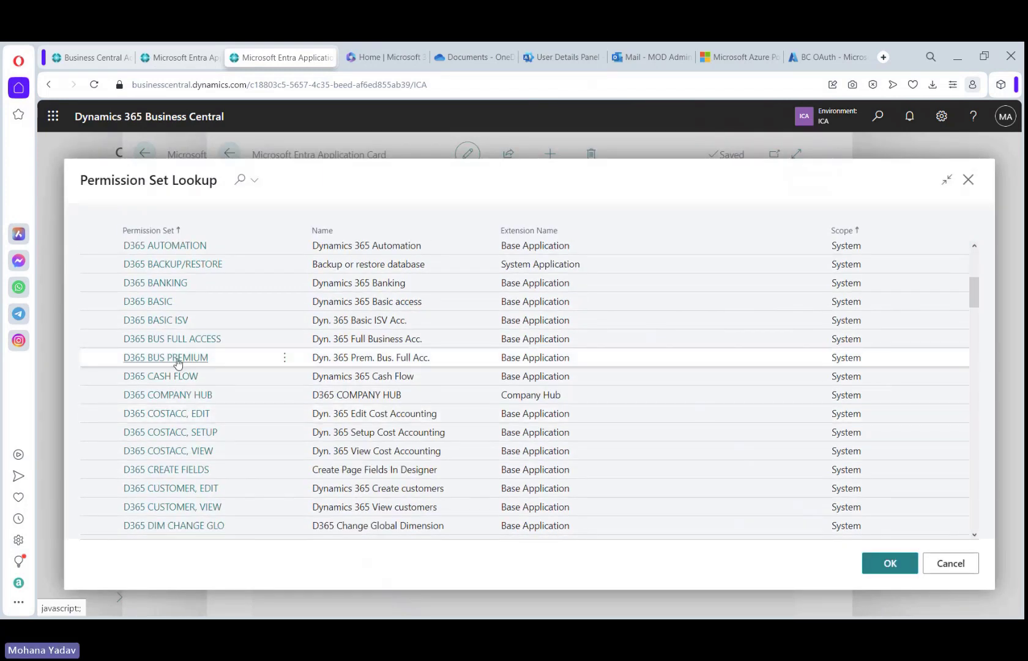
left_click(178, 342)
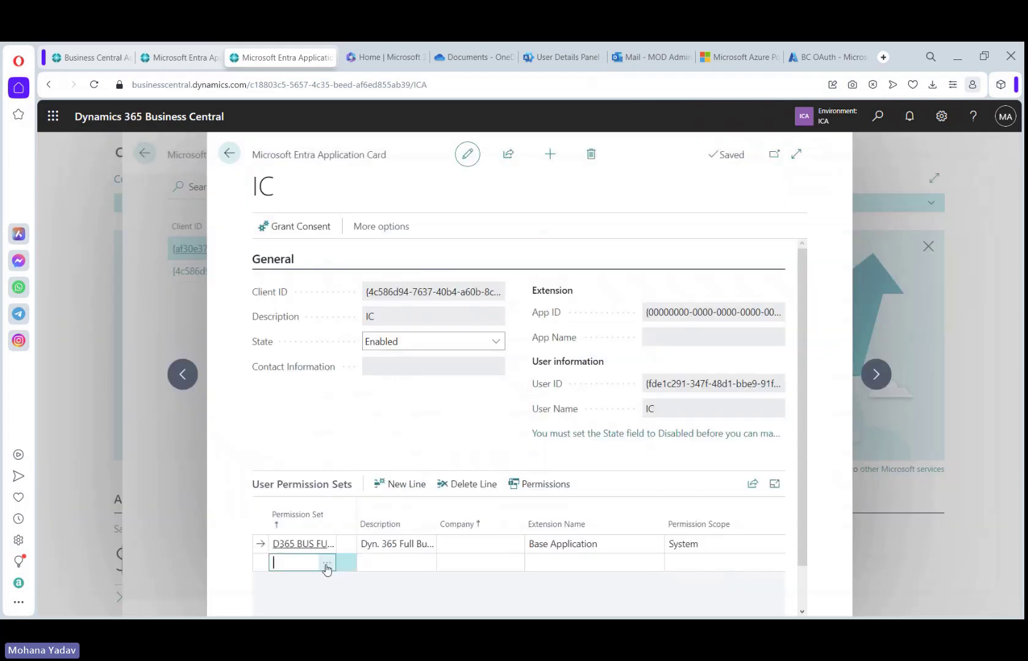
left_click(327, 564)
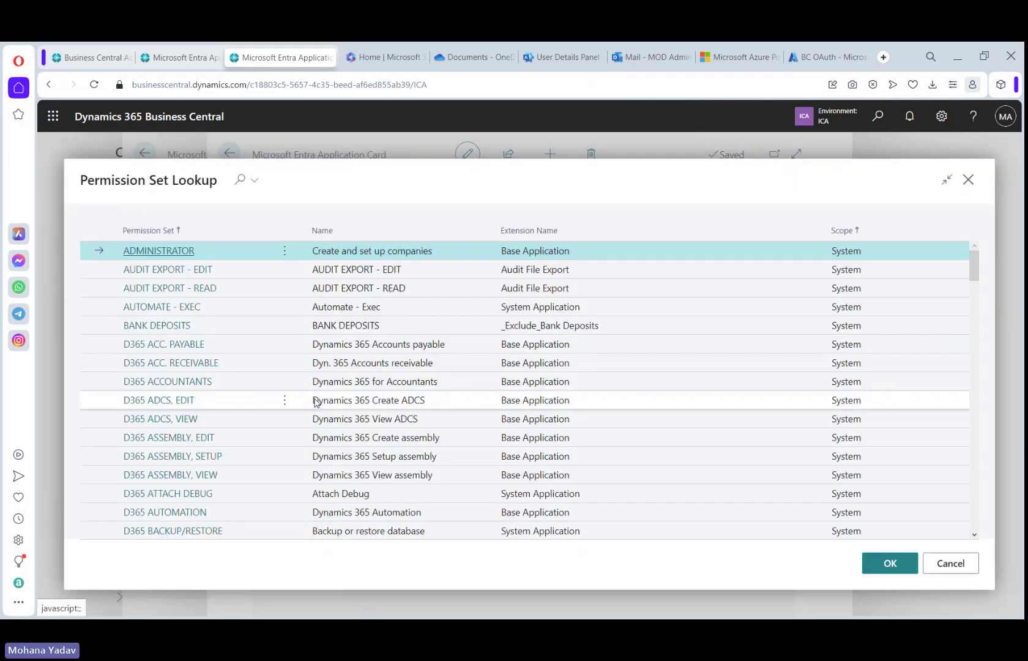
scroll(226, 415, "down", 5)
scroll(225, 408, "down", 1)
scroll(202, 363, "up", 1)
left_click(177, 293)
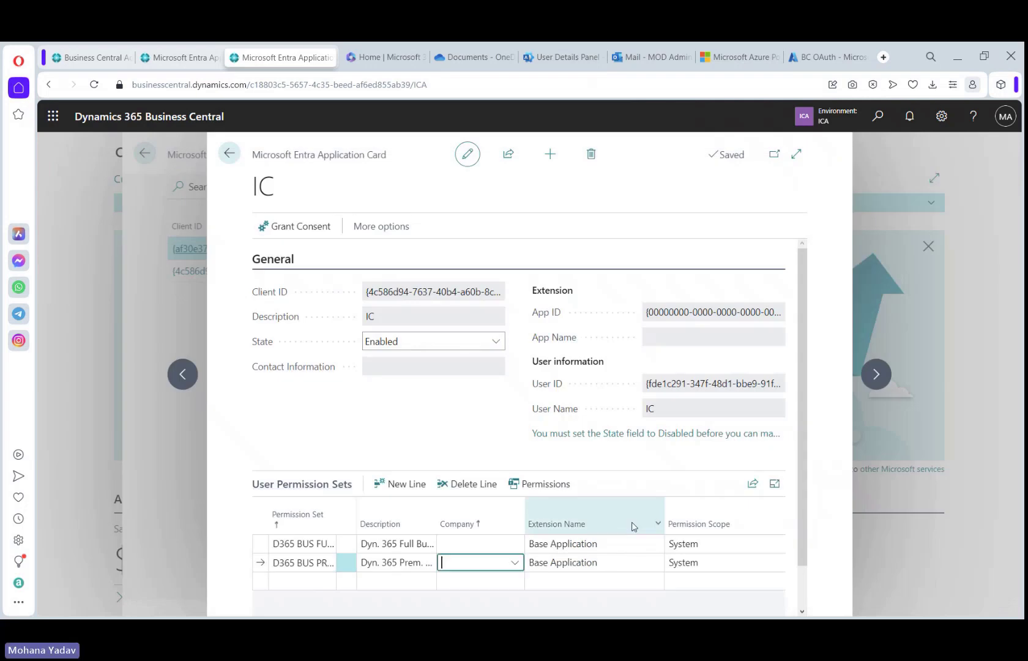
- Close the IC application card and switch to the US company's Entra Applications list
left_click(231, 155)
left_click(231, 154)
left_click(183, 57)
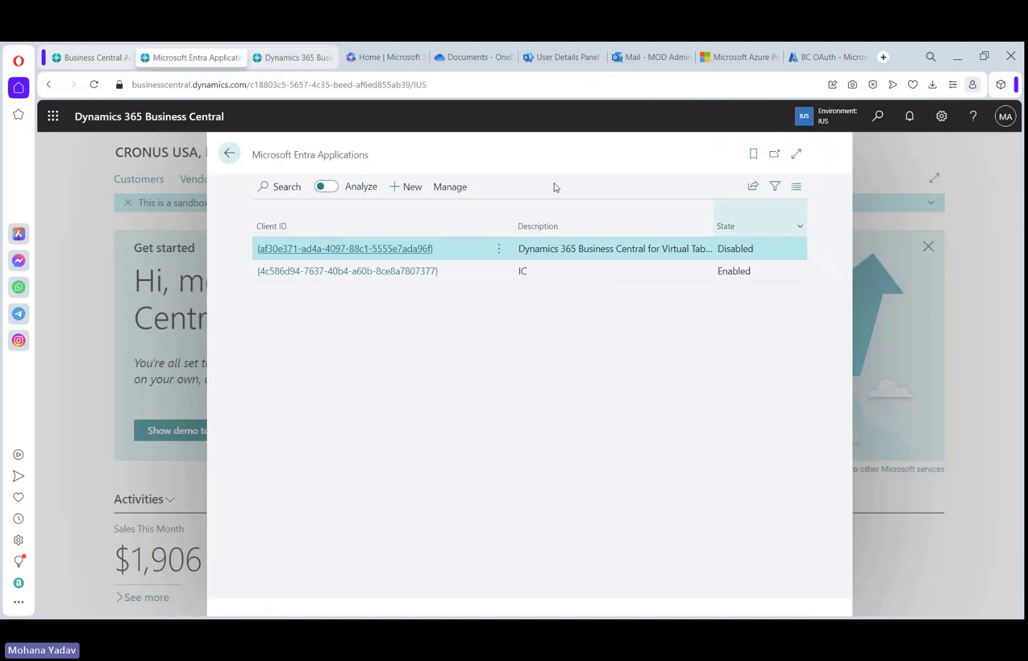
- Set CRONUS USA's IC Partner Code to IUS in Intercompany Setup
left_click(230, 154)
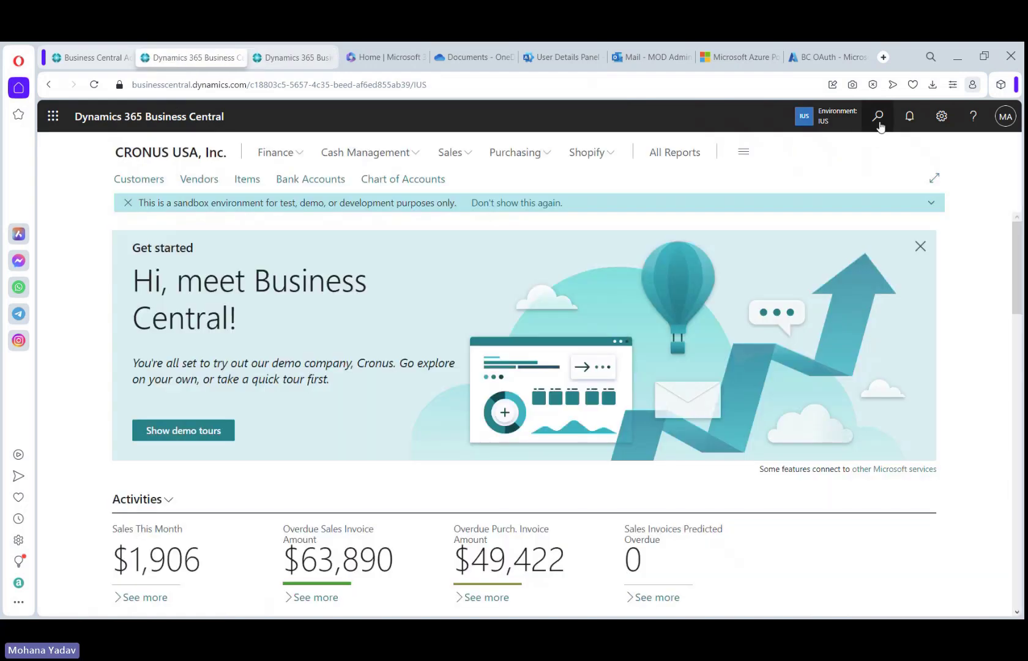
left_click(878, 117)
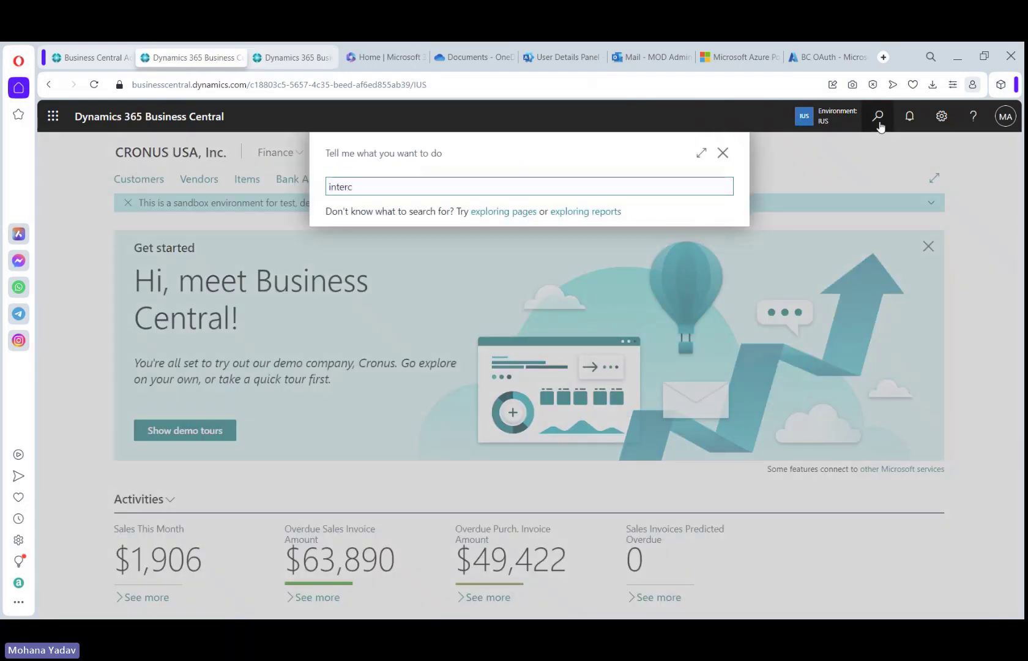
left_click(420, 244)
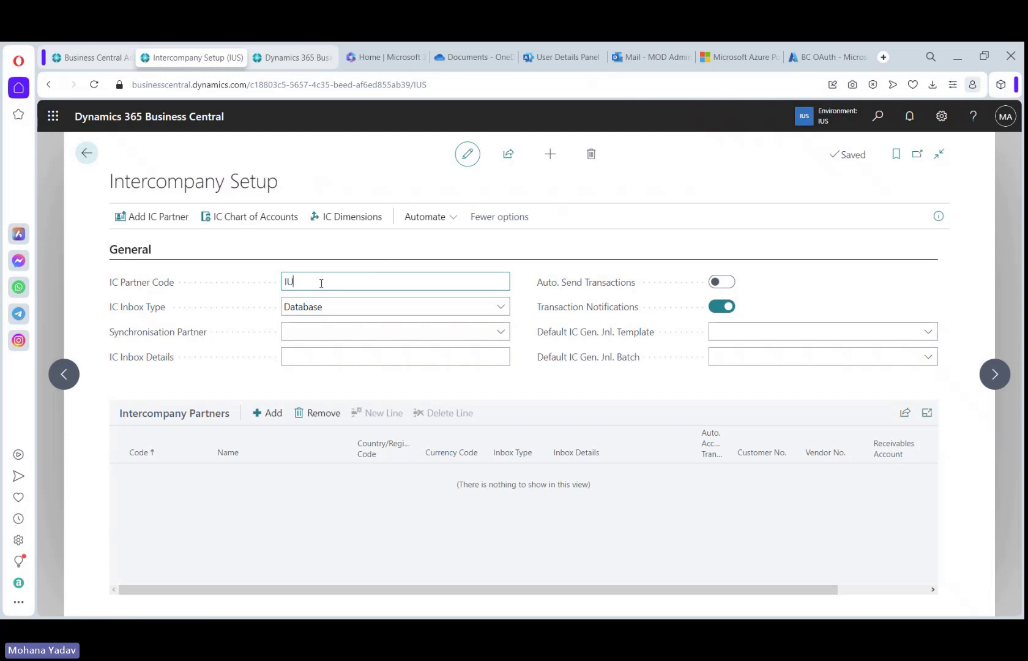
key("Tab")
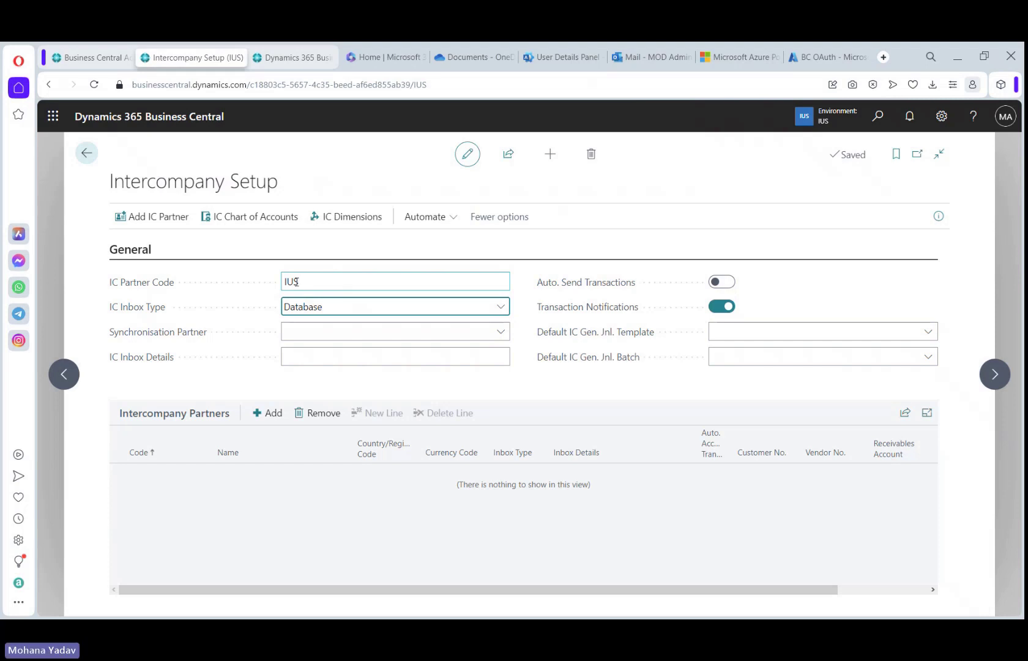
- Add a new intercompany partner with code ICA and launch its cross-environment setup guide
left_click(160, 222)
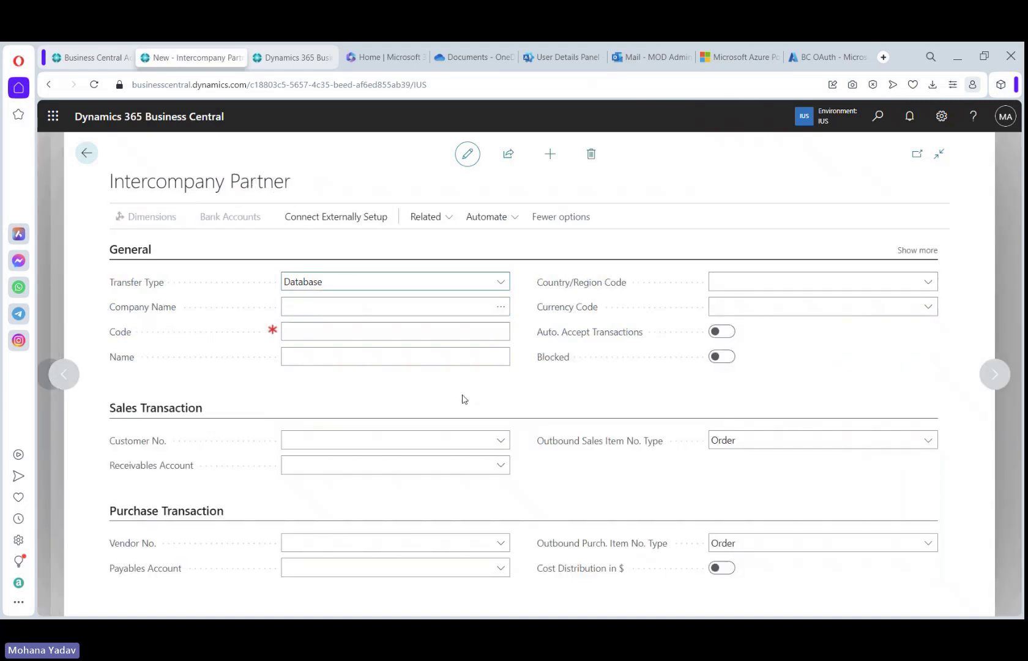
left_click(344, 329)
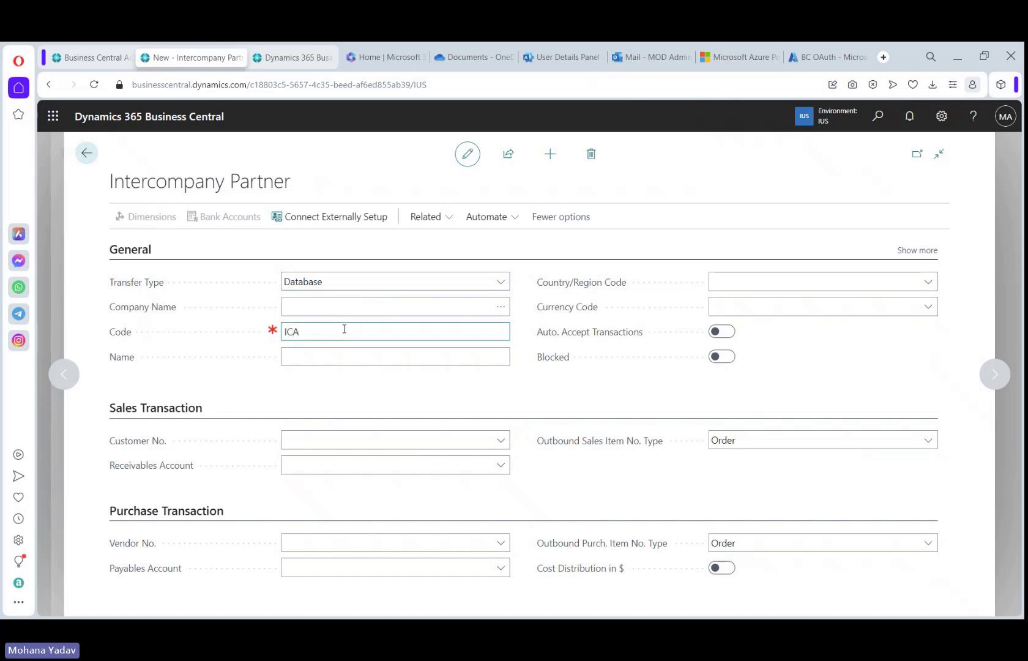
key("Tab")
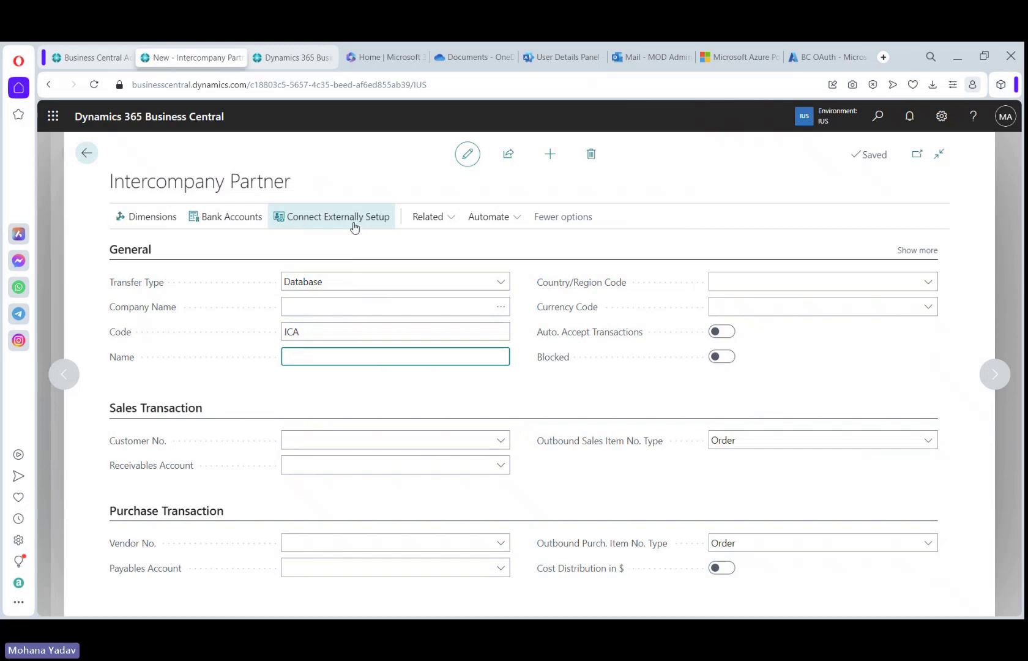
left_click(329, 226)
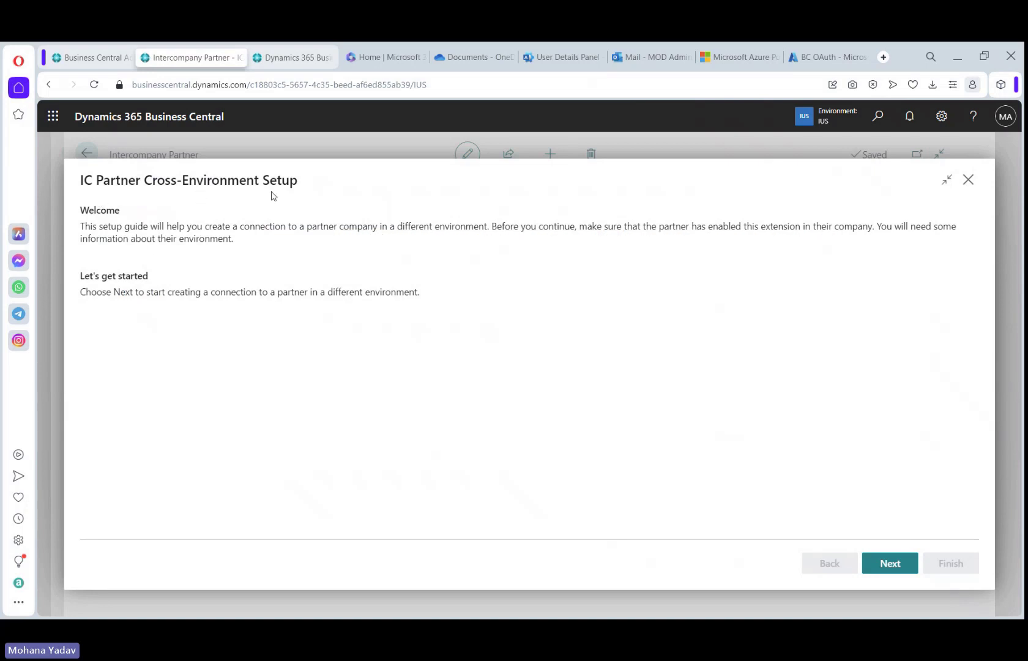
- Move past the Welcome page of the IC Partner Cross-Environment Setup guide to the connection details
left_click(888, 563)
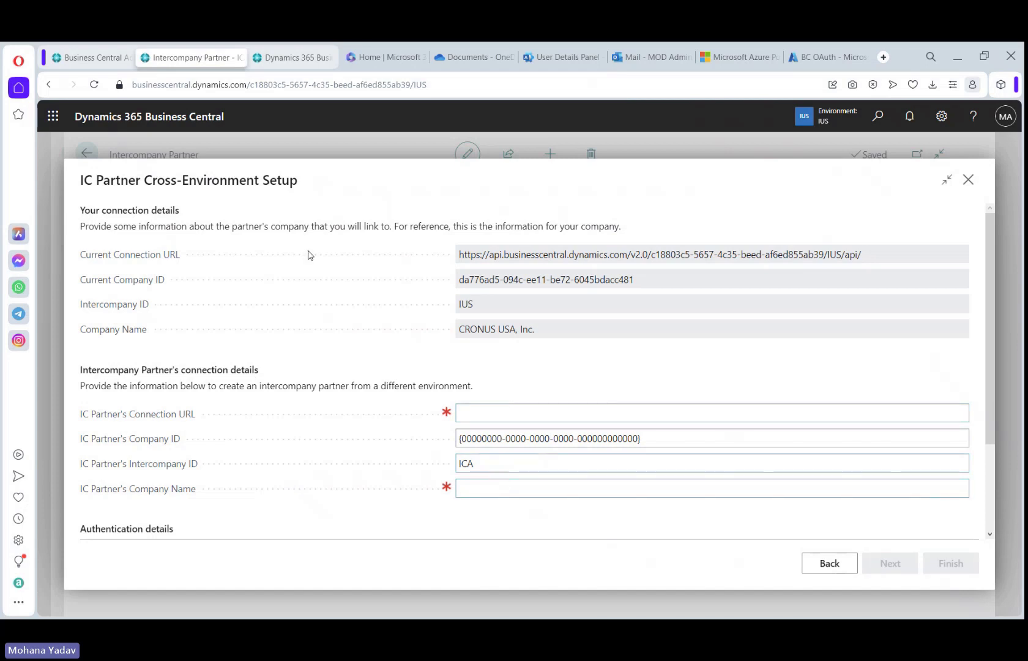
- In CRONUS Canada, set the Intercompany Setup's IC Partner Code to ICA
left_click(282, 58)
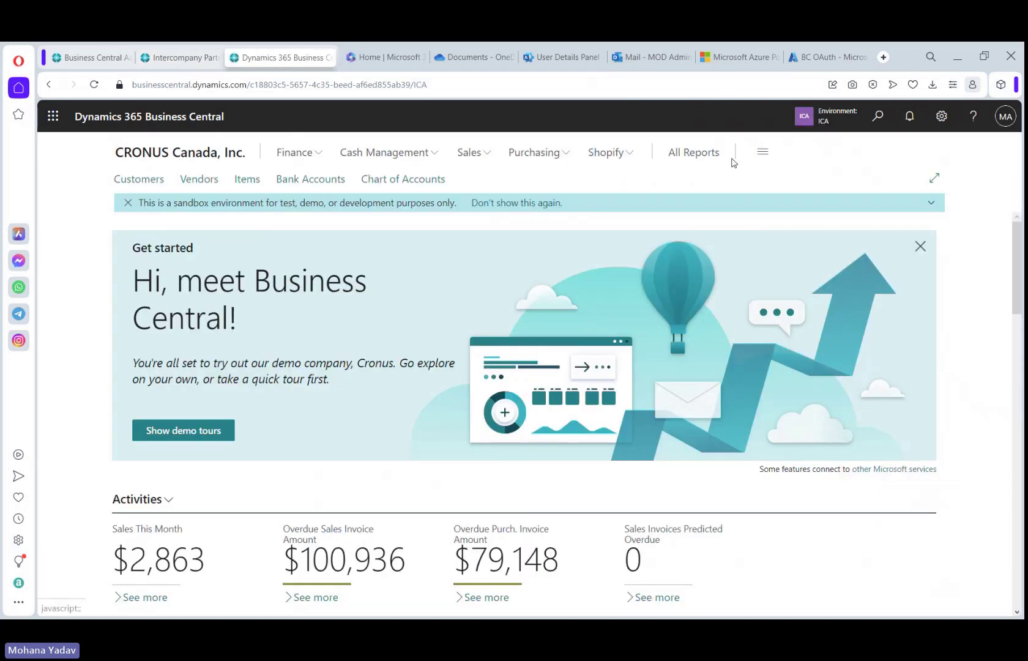
left_click(879, 122)
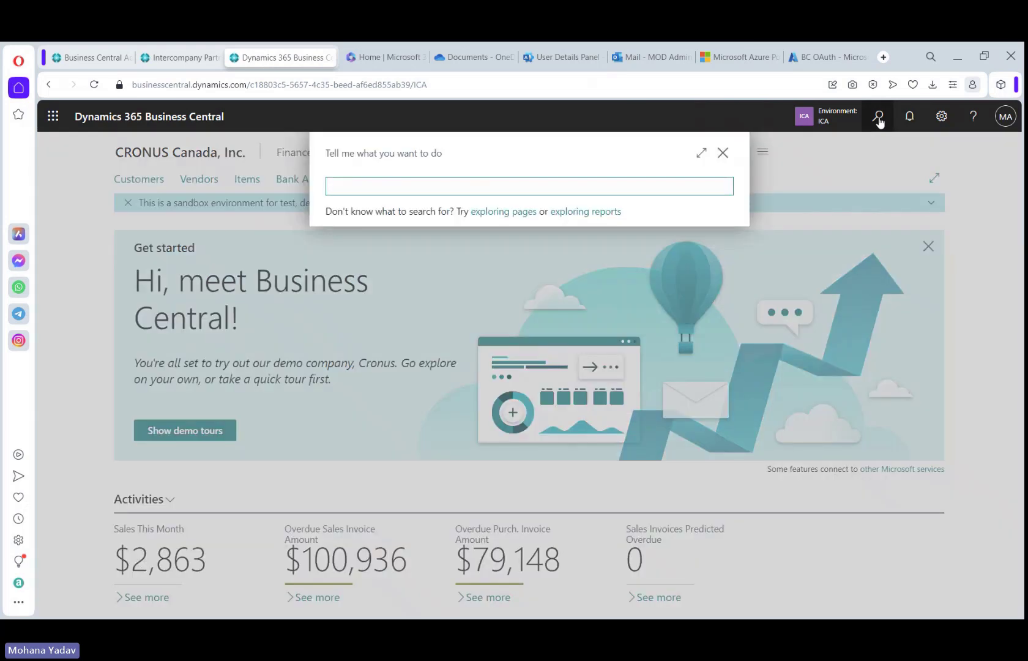
type("int")
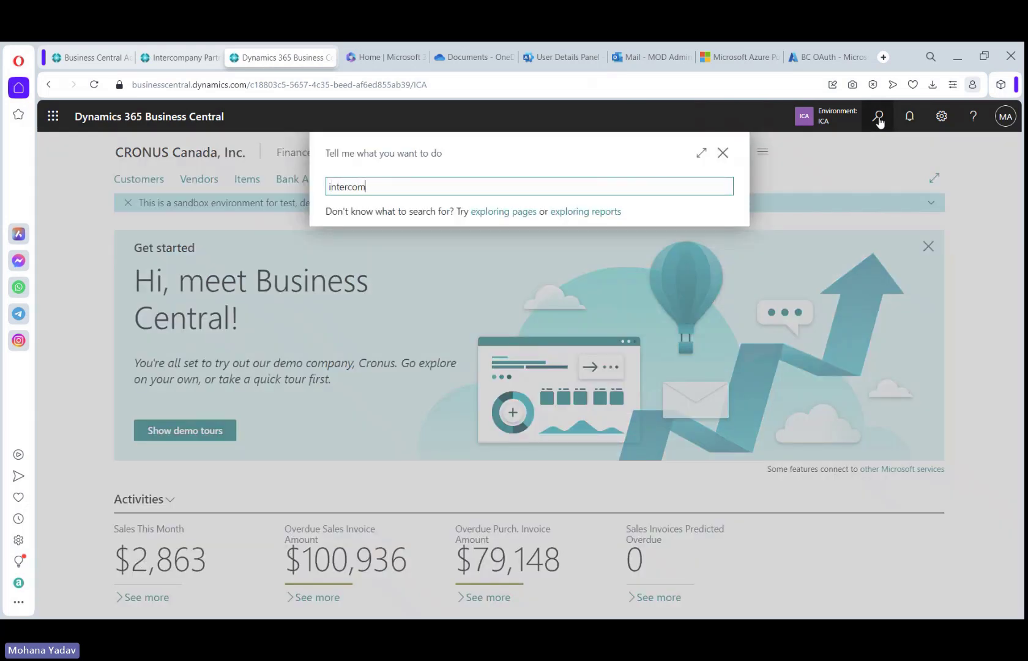
type("ercom")
left_click(435, 239)
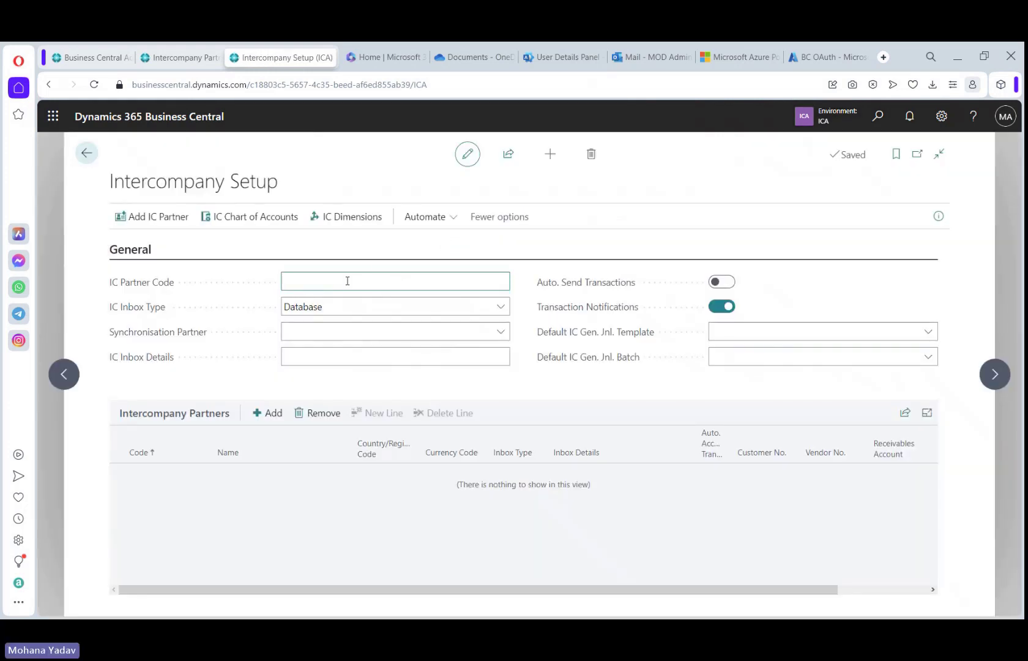
key("Tab")
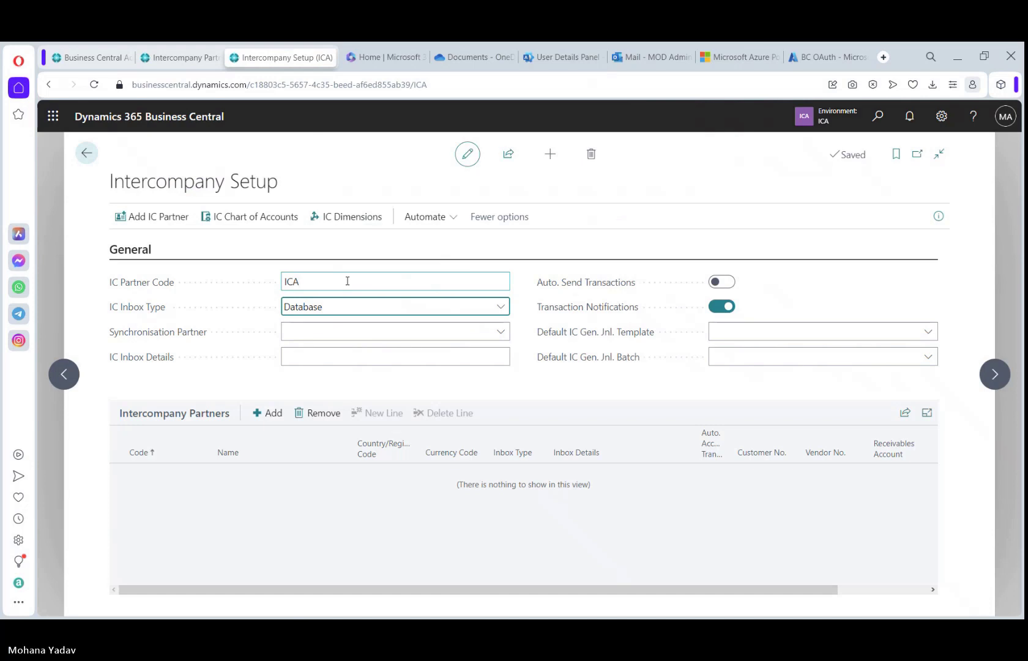
- Add a new intercompany partner coded IUS and start its cross-environment connection setup
left_click(159, 219)
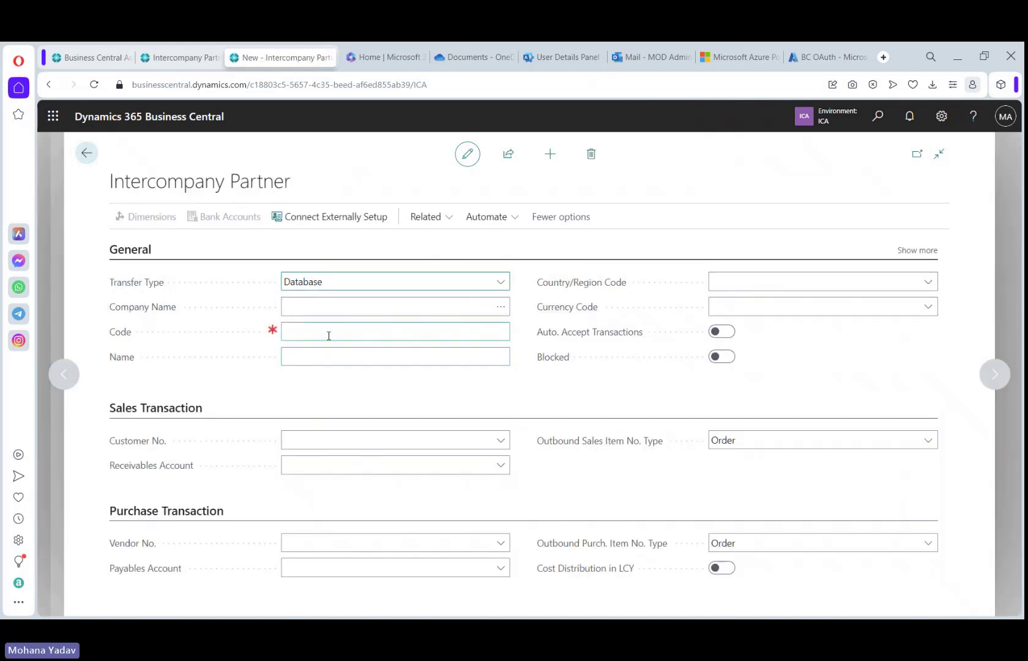
left_click(328, 336)
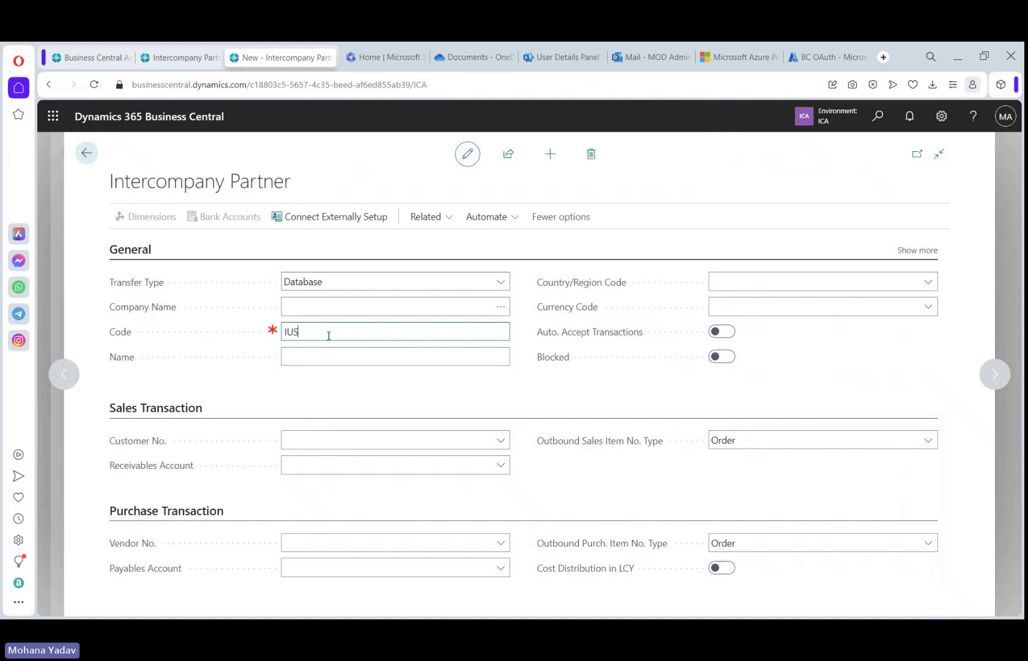
key("Tab")
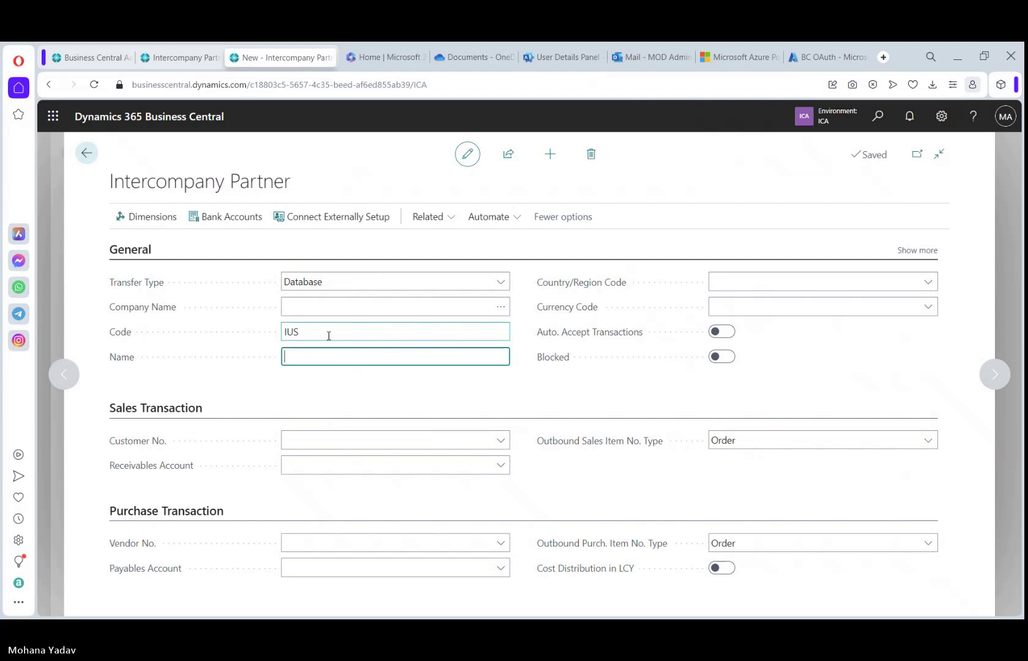
left_click(330, 219)
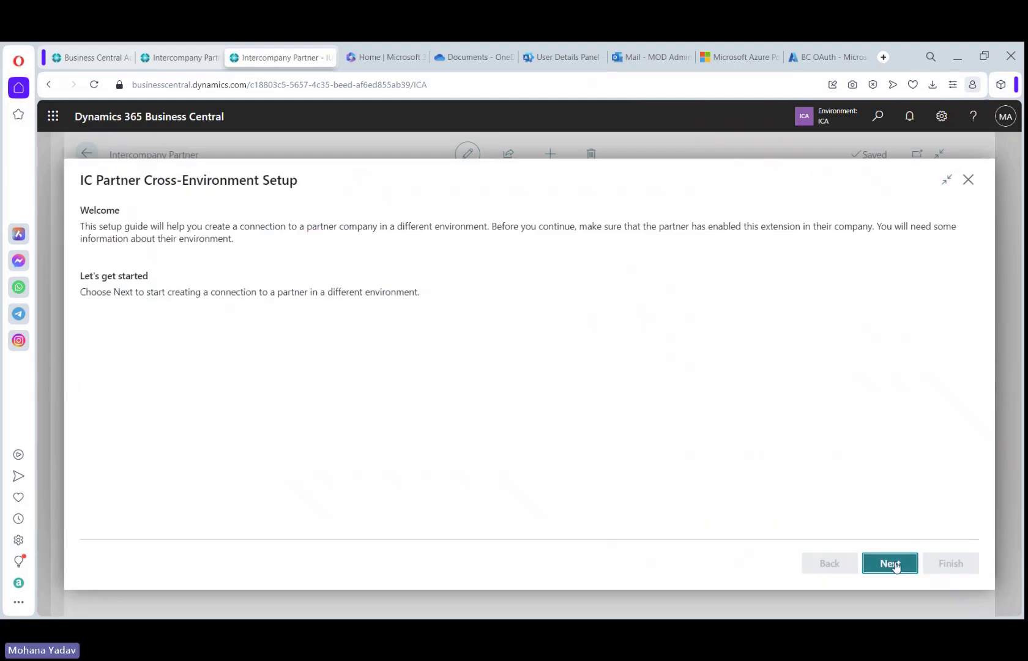
- Paste Canada's connection URL into the US setup guide's partner connection URL
left_click(894, 566)
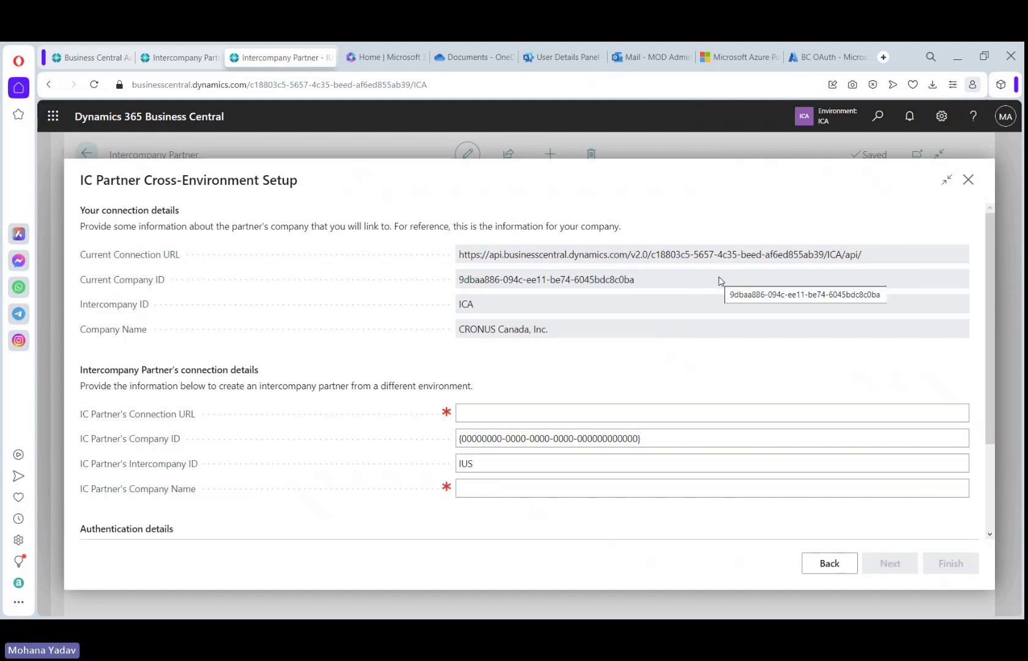
left_click_drag(460, 256, 869, 262)
key("ctrl+c")
left_click(184, 57)
left_click(515, 411)
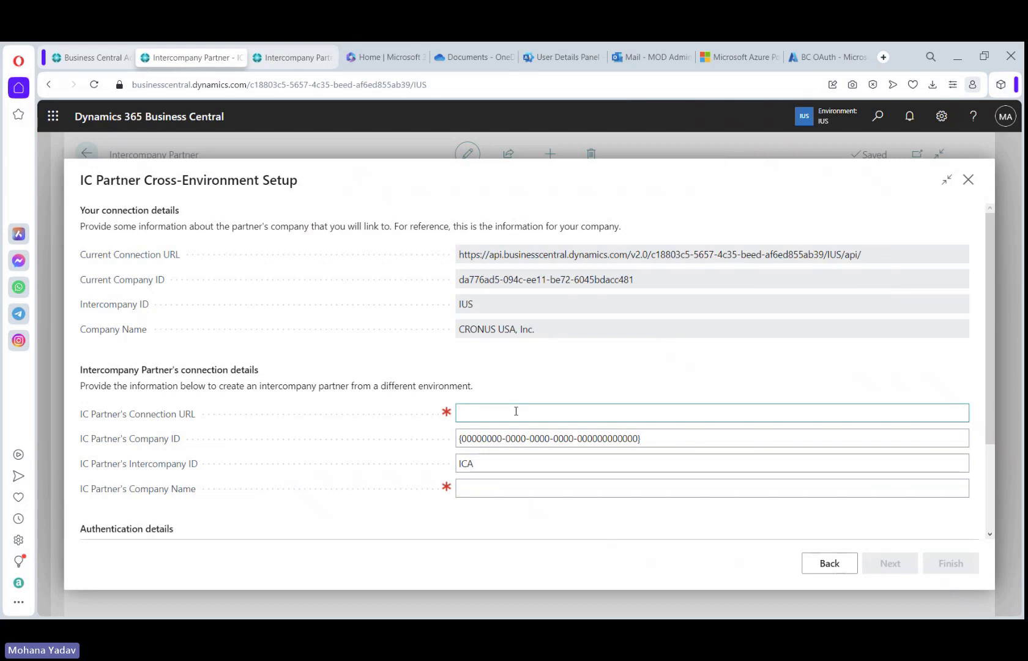
key("ctrl+v")
key("Tab")
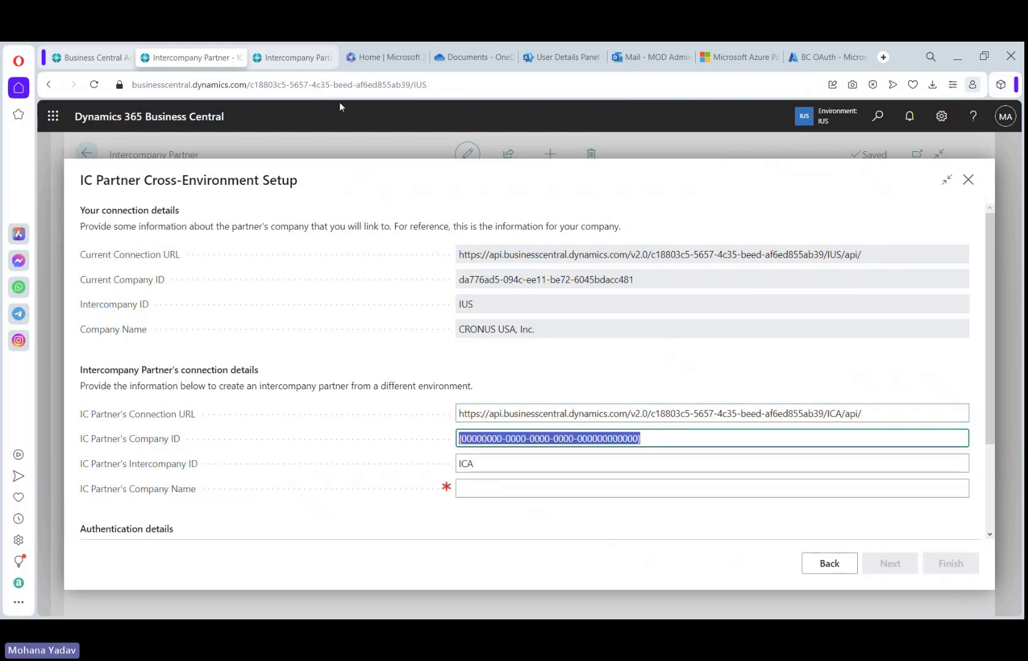
- Copy the Canada company ID into the partner company ID field
left_click(294, 58)
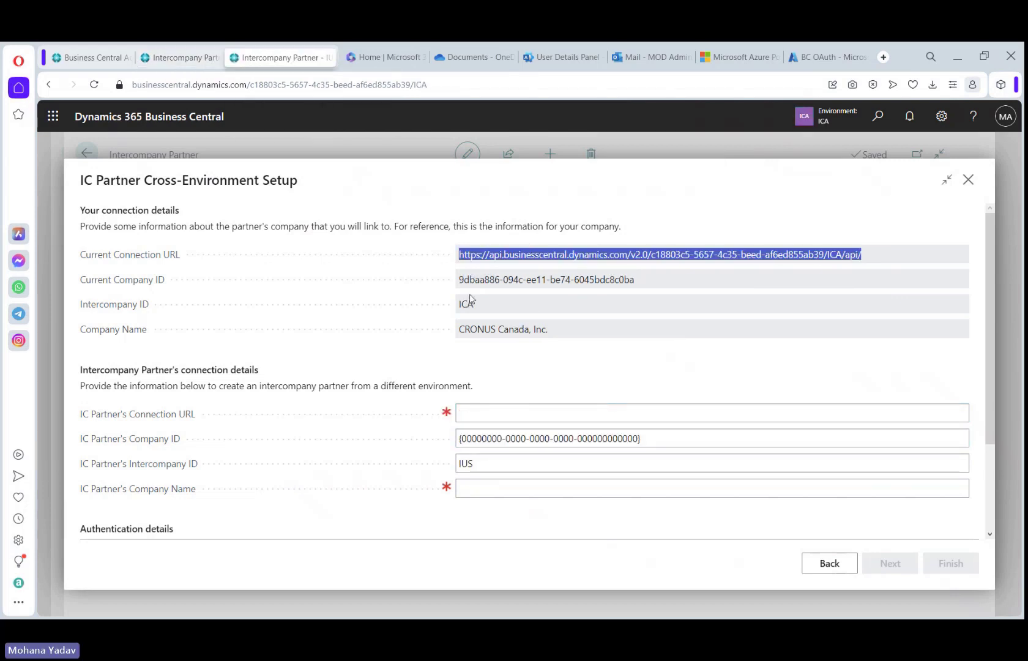
left_click_drag(460, 279, 646, 283)
key("ctrl+c")
left_click(186, 58)
key("ctrl+v")
key("Tab")
key("Tab")
- Fill the partner company name with CRONUS Canada, Inc
left_click(285, 60)
left_click_drag(460, 331, 583, 334)
left_click(175, 59)
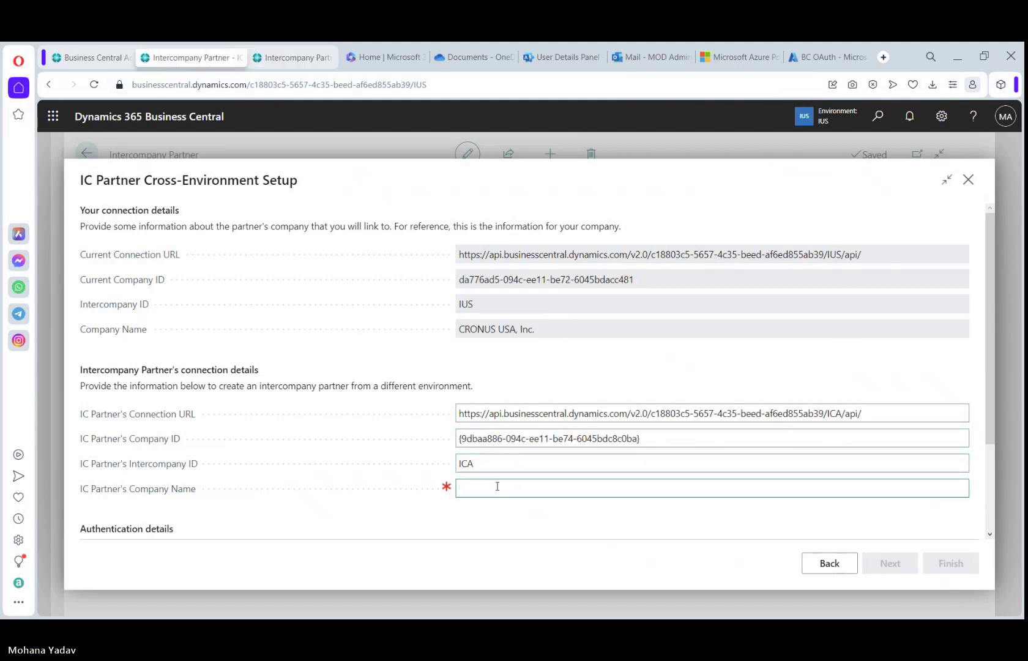
key("ctrl+v")
scroll(581, 450, "down", 2)
scroll(582, 452, "down", 1)
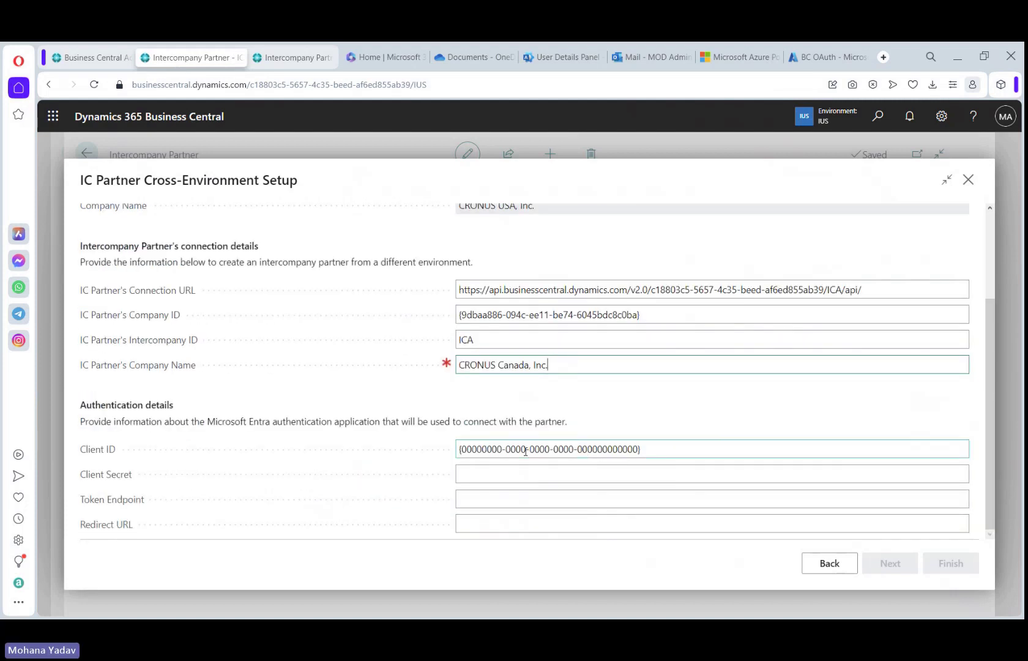
- Replace the placeholder client ID with the app registration's client ID and paste the client secret
left_click(652, 452)
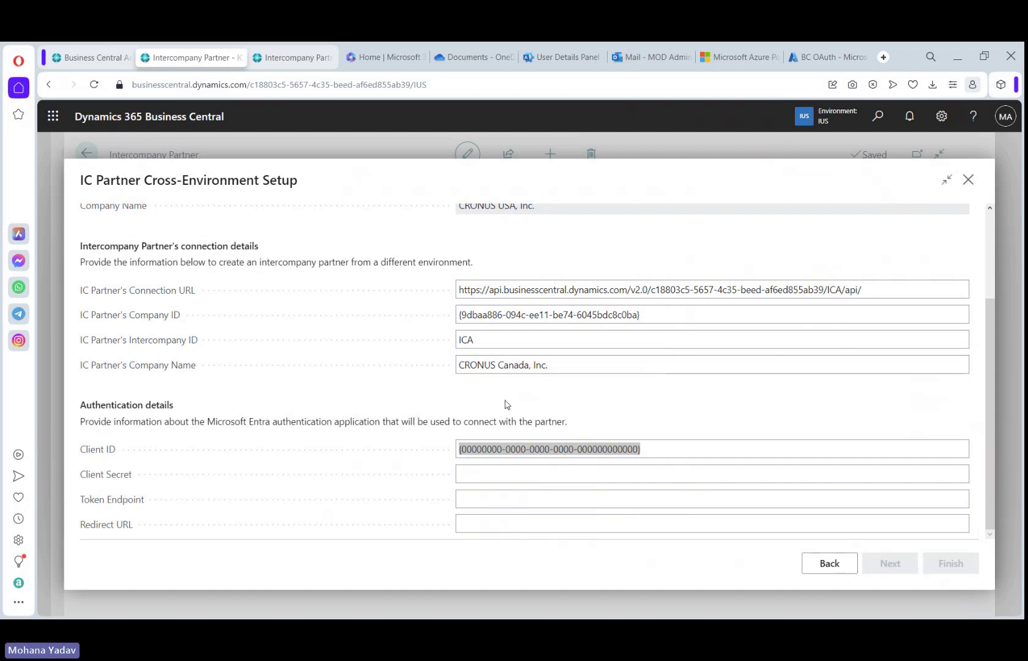
left_click(709, 448)
left_click(276, 452)
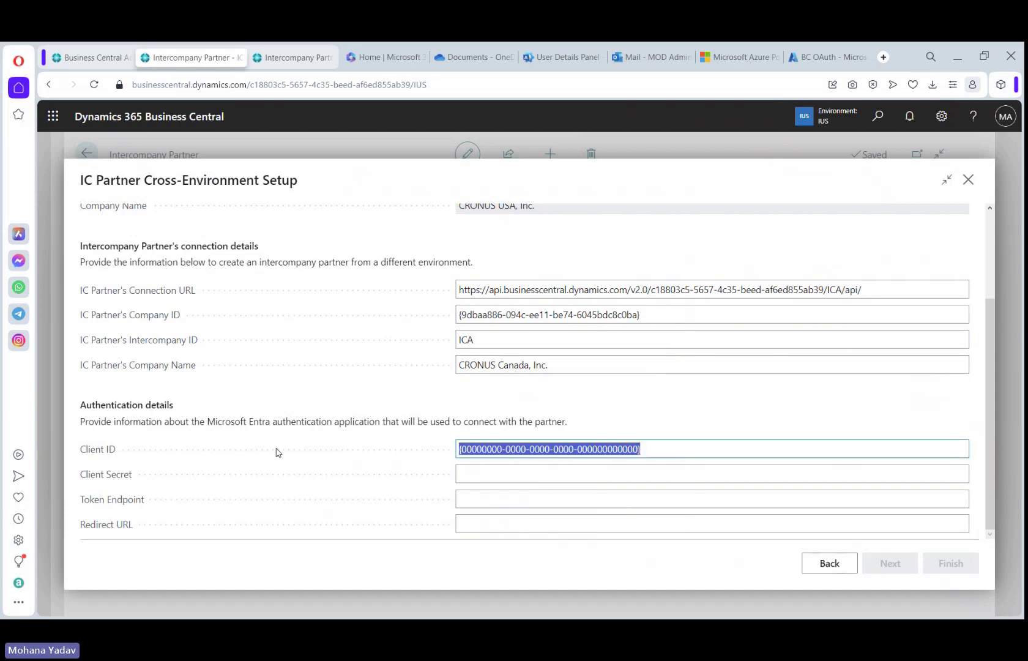
key("ctrl+v")
key("Tab")
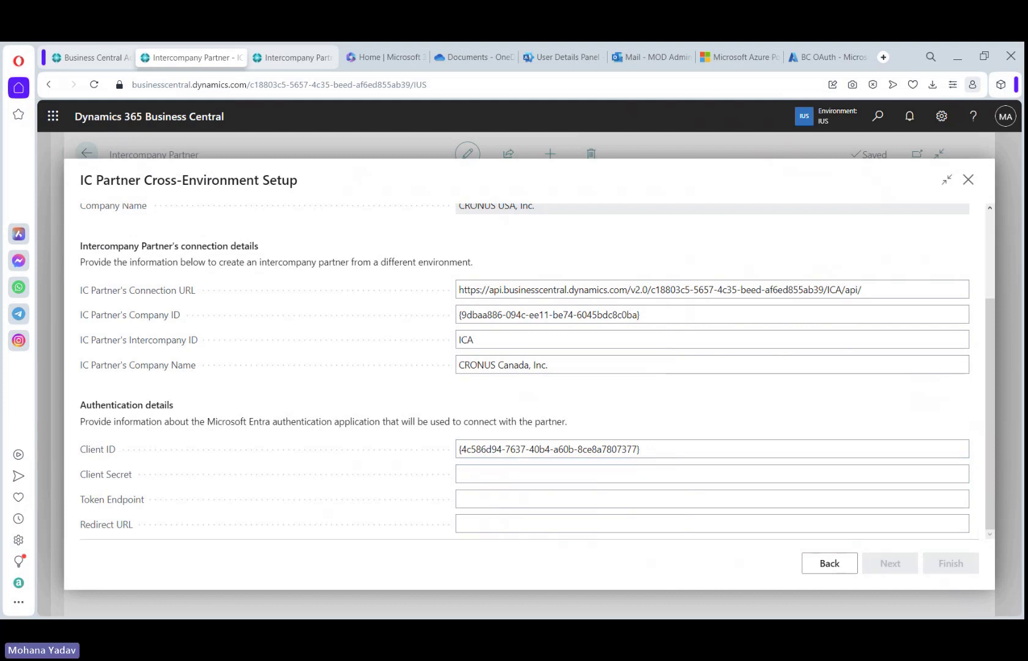
key("ctrl+v")
key("Tab")
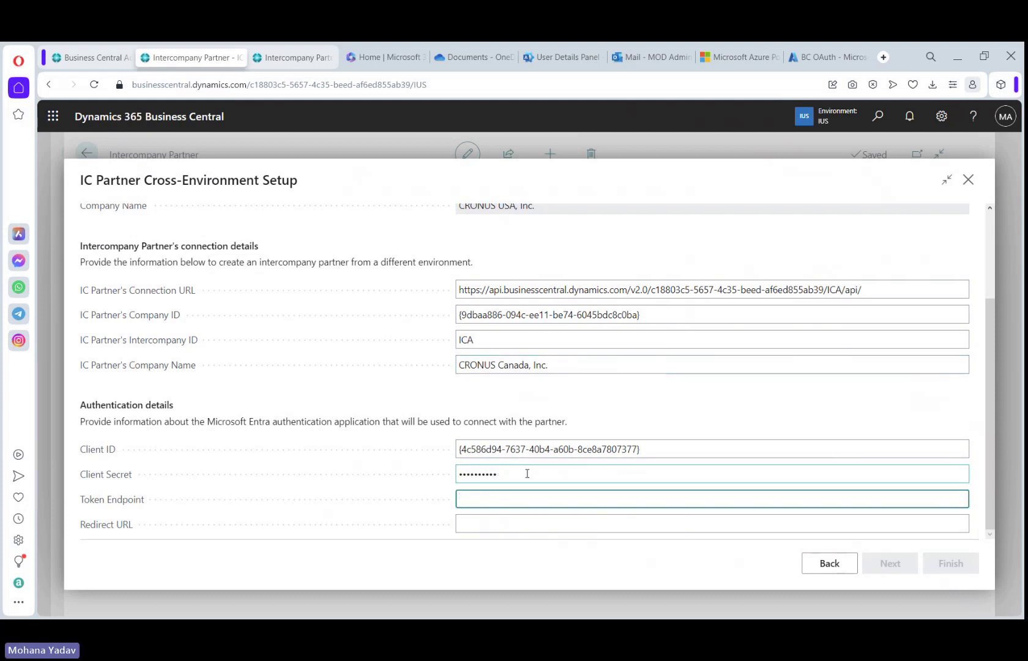
- Paste the OAuth token endpoint and the OAuthLanding redirect URL
mouse_move(135, 504)
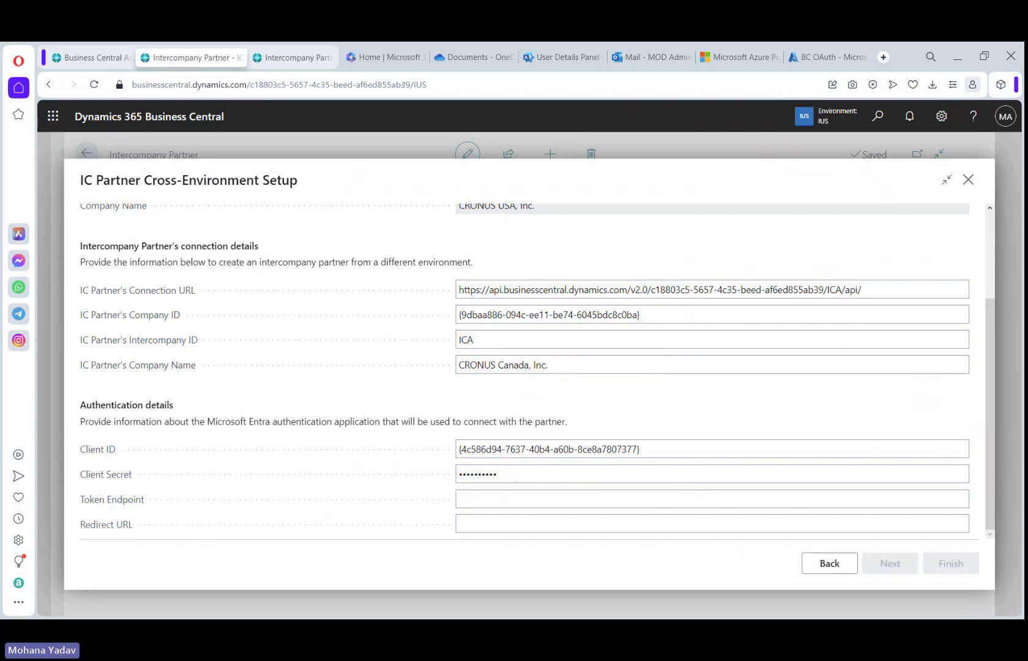
left_click(542, 497)
key("ctrl+v")
key("Tab")
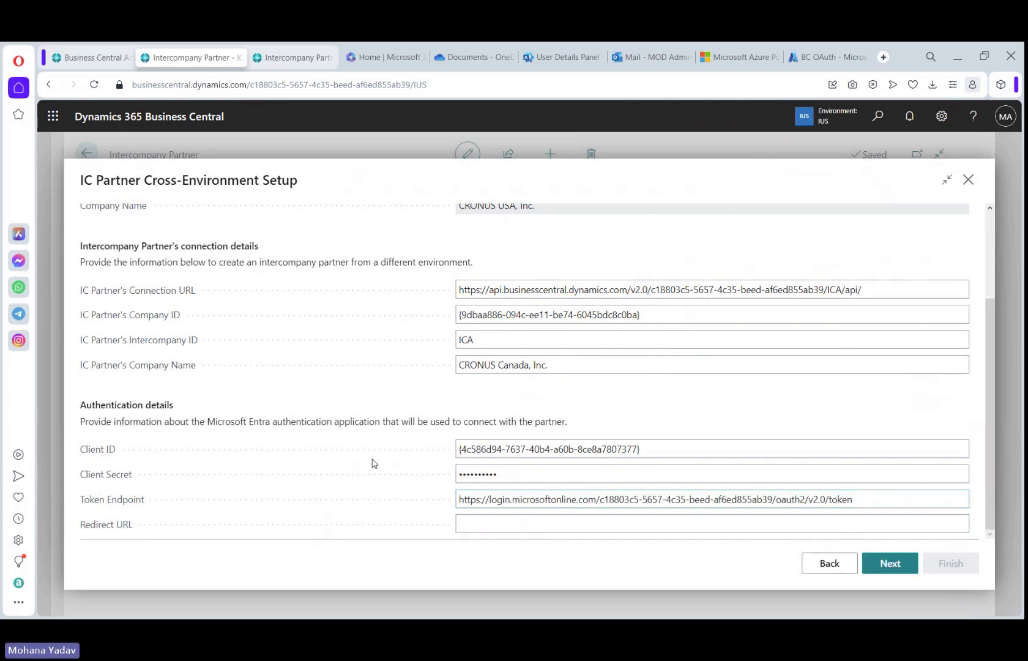
left_click(541, 529)
key("ctrl+v")
scroll(720, 415, "up", 3)
scroll(720, 416, "down", 3)
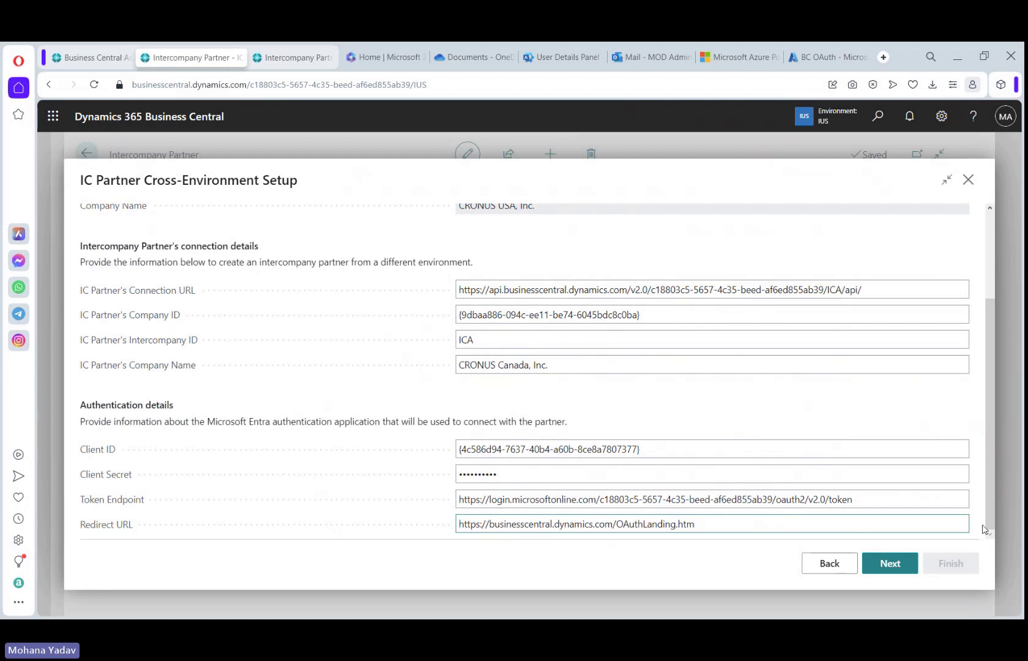
scroll(872, 415, "up", 3)
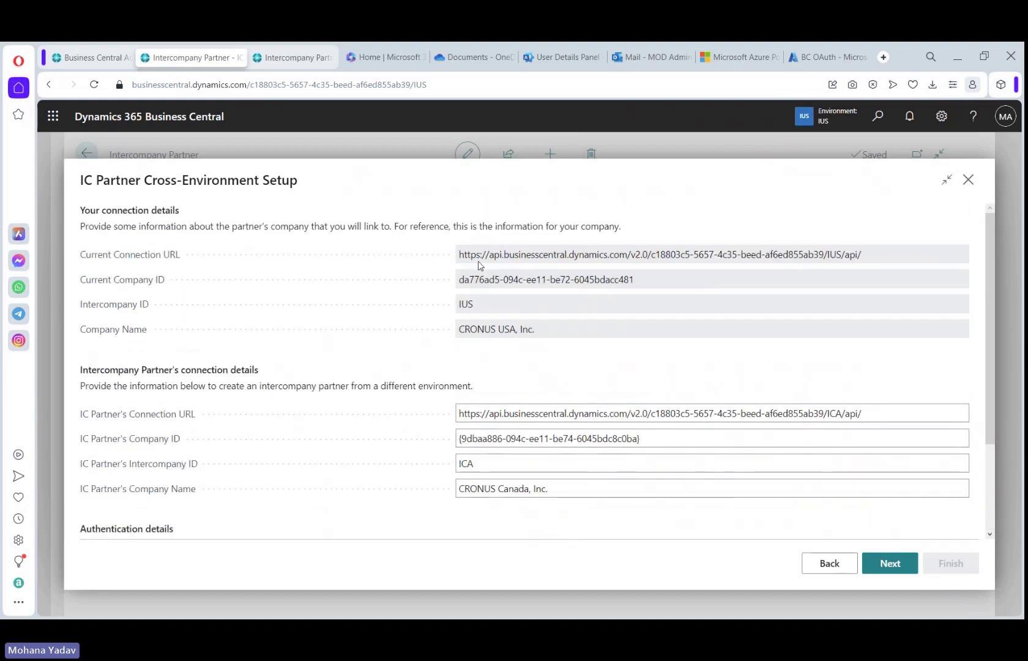
- In the Canada setup, enter the US company's connection URL and company ID as partner details
left_click_drag(462, 260, 874, 265)
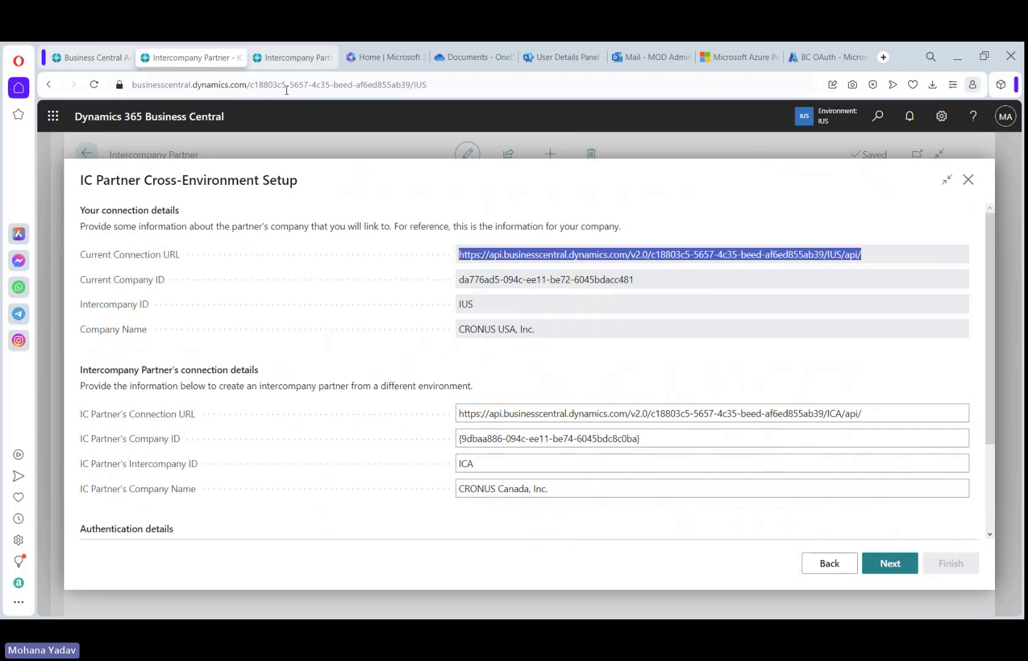
key("ctrl+Tab")
key("Tab")
key("ctrl+v")
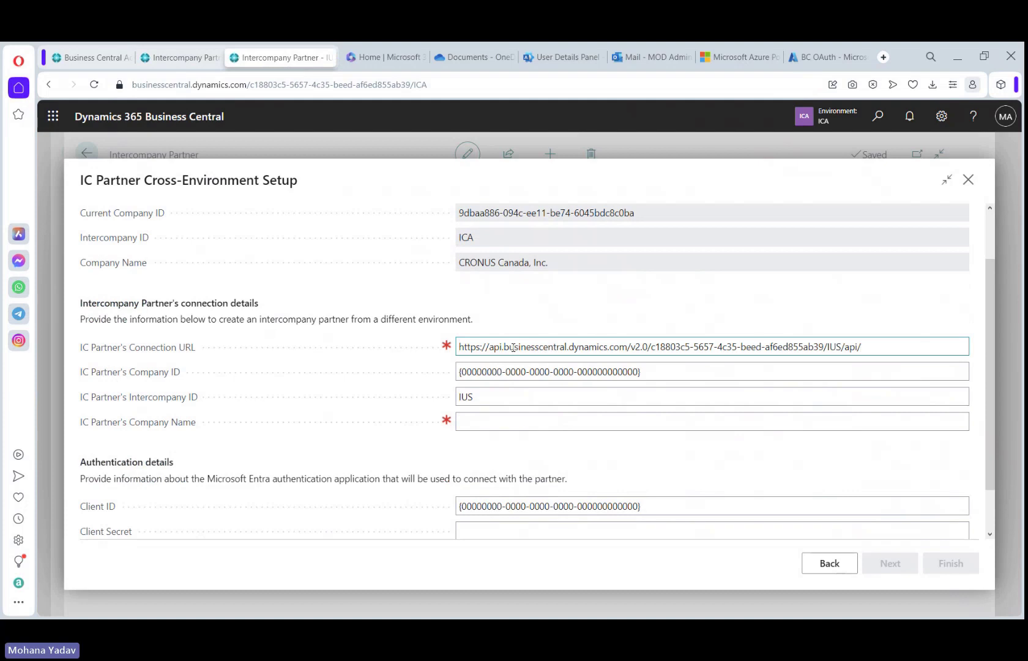
key("Tab")
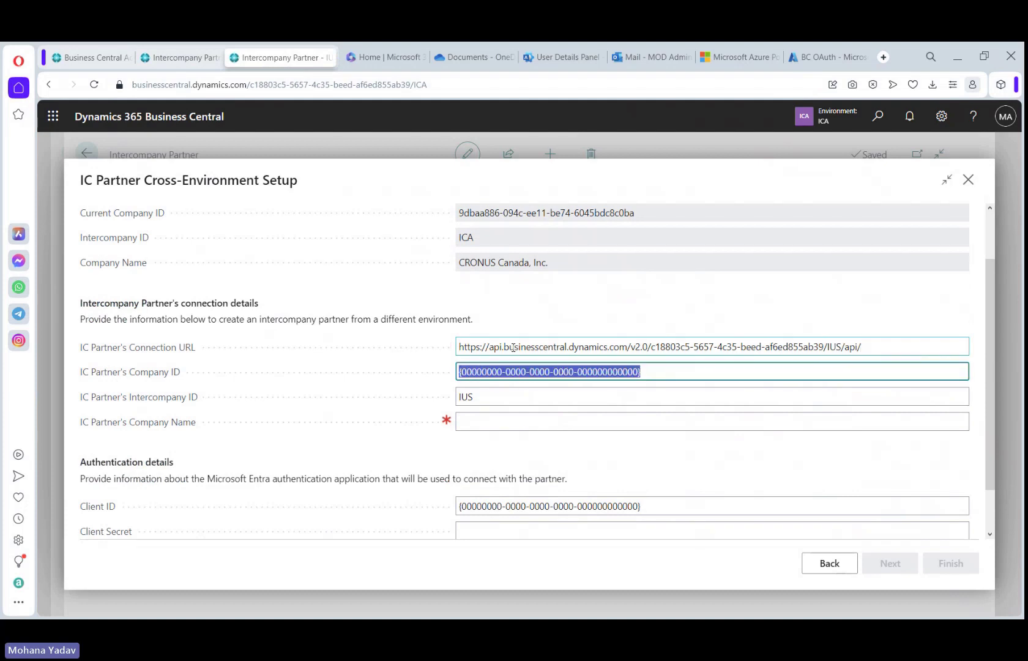
left_click(171, 58)
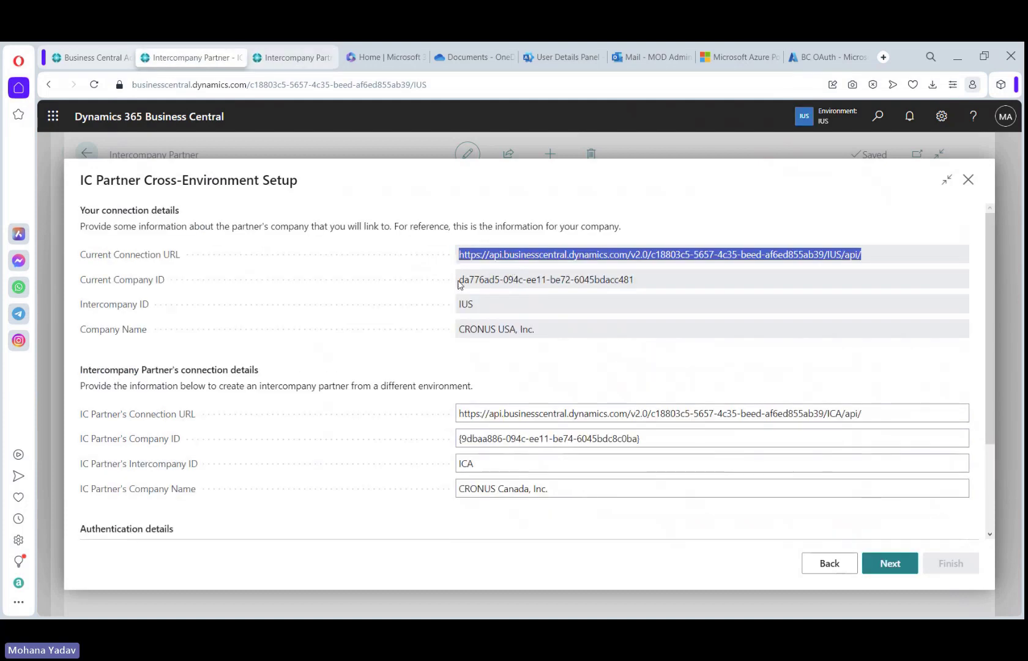
left_click_drag(458, 281, 641, 280)
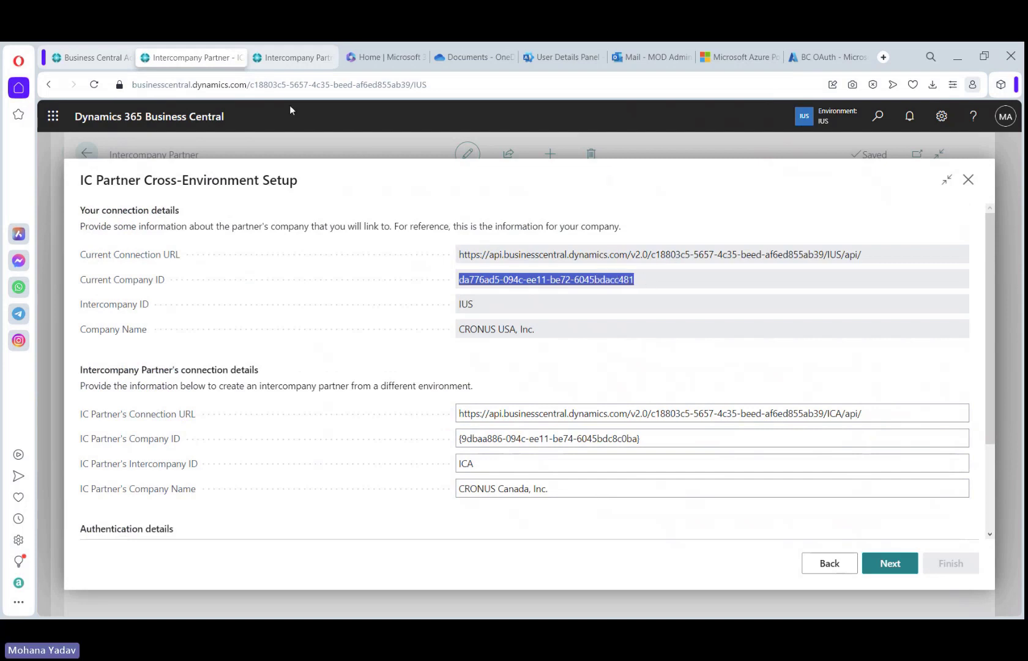
left_click(290, 58)
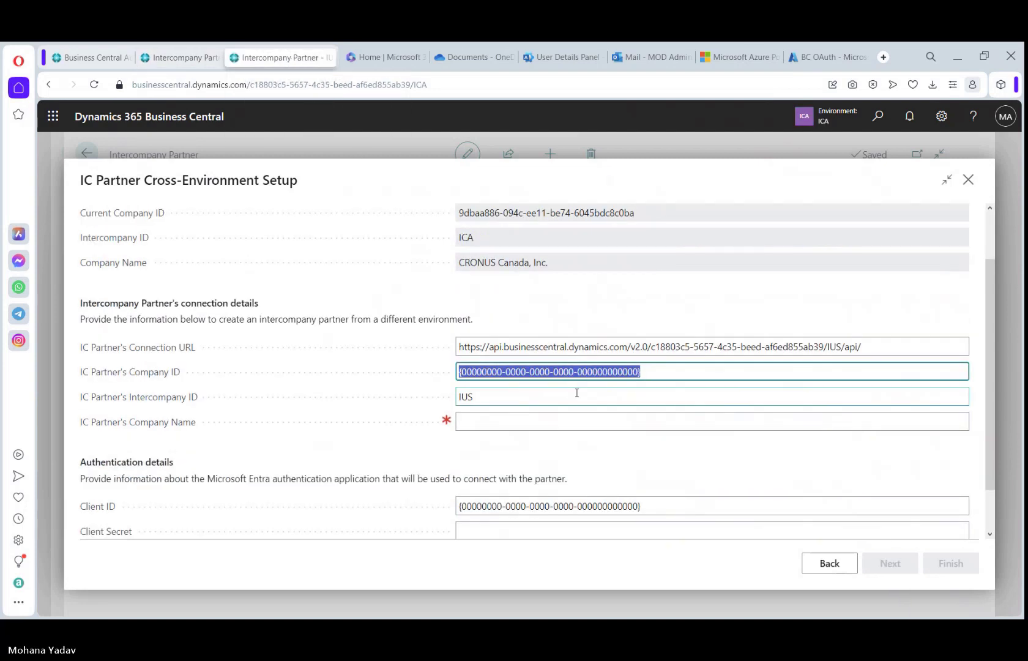
key("ctrl+v")
key("Tab")
key("Tab")
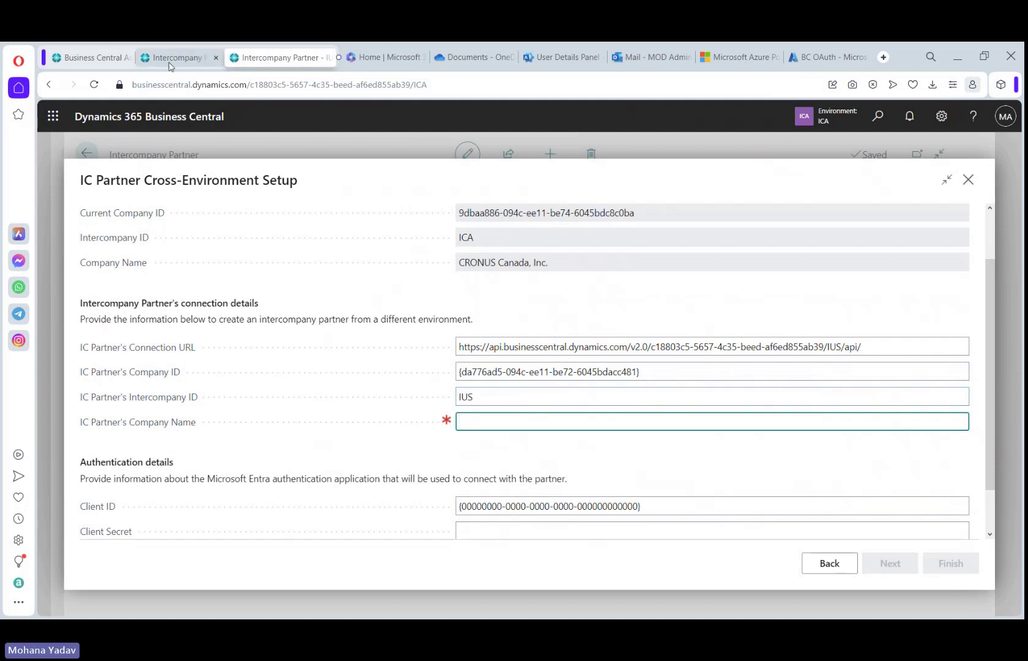
- Set the partner company name to CRONUS USA, Inc
left_click(170, 62)
left_click_drag(460, 331, 573, 331)
key("ctrl+c")
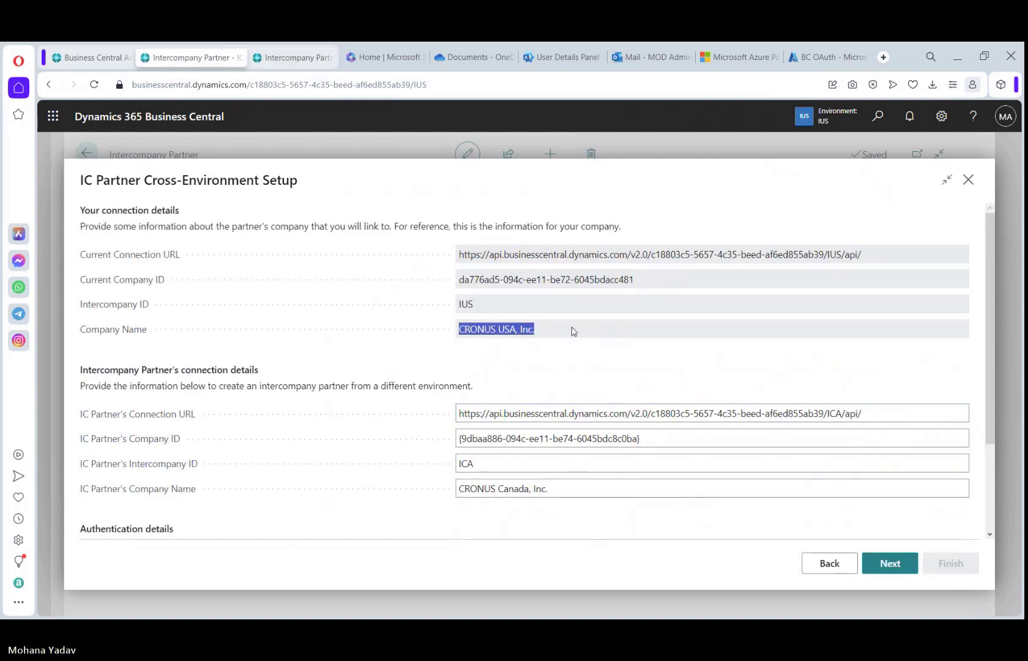
left_click(280, 58)
key("ctrl+v")
key("Tab")
- Copy the client ID and client secret from the US setup into the Canada setup
left_click(171, 61)
scroll(563, 395, "down", 2)
left_click(660, 451)
key("ctrl+c")
left_click(280, 58)
key("ctrl+v")
left_click(610, 520)
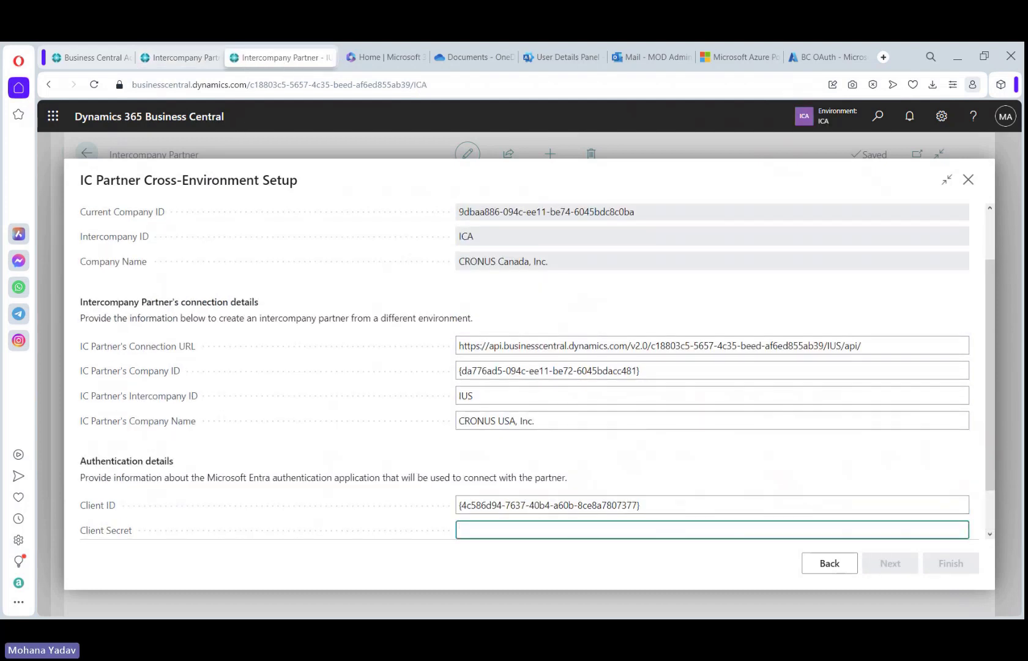
key("alt+Tab")
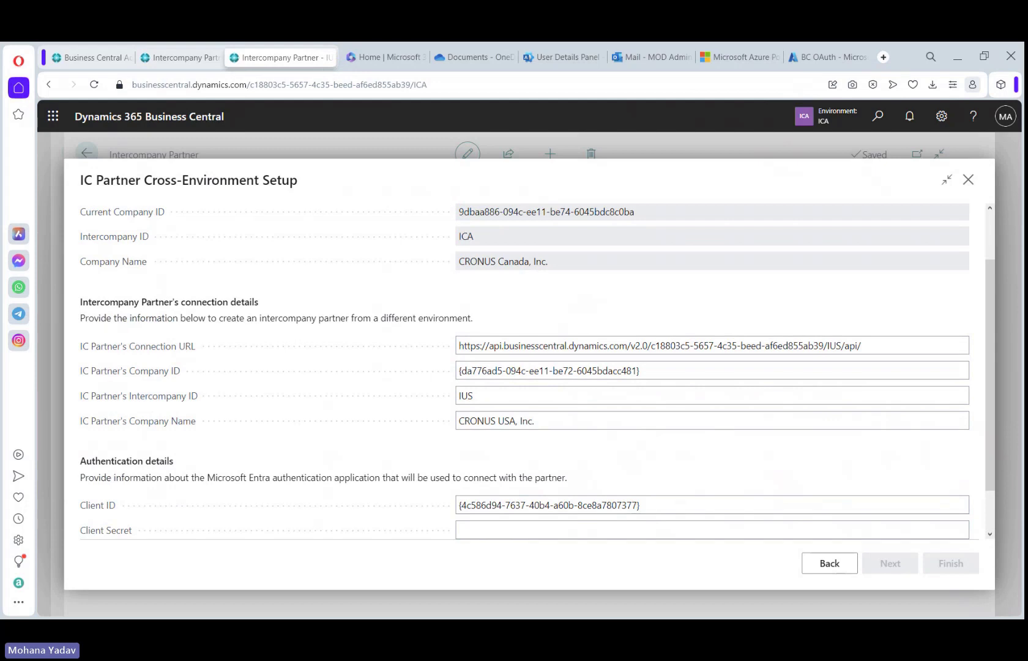
scroll(531, 362, "down", 1)
left_click(508, 473)
key("ctrl+v")
key("Tab")
- Copy the token endpoint and redirect URL from the US setup into the Canada setup
key("ctrl+Tab")
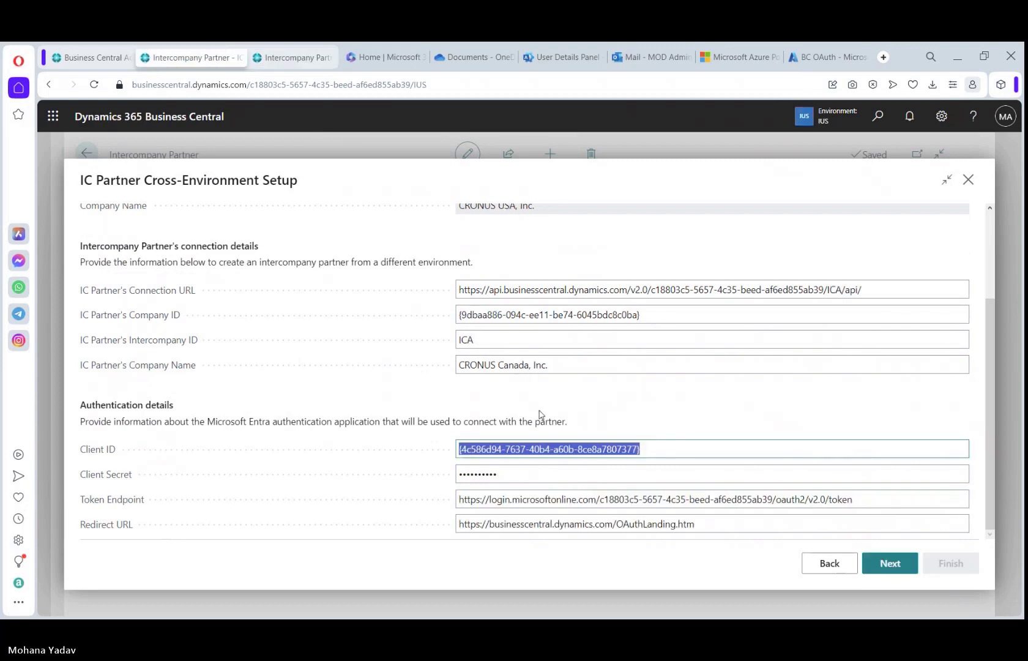
left_click(520, 494)
key("ctrl+c")
left_click(287, 56)
key("ctrl+v")
key("Tab")
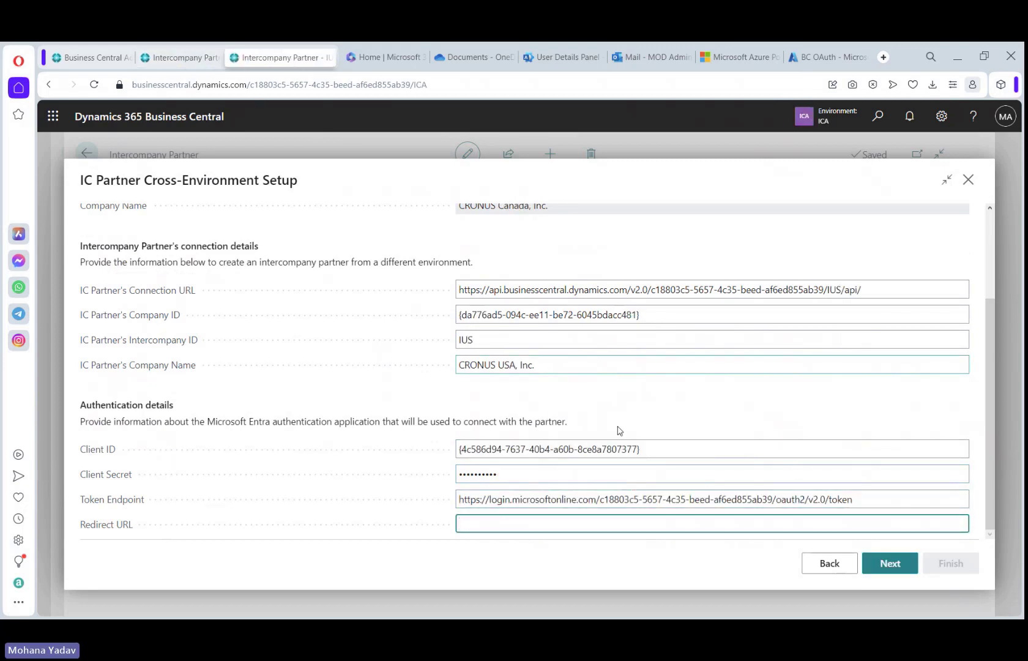
key("ctrl+Tab")
key("Tab")
left_click(286, 57)
scroll(667, 447, "up", 3)
scroll(674, 453, "down", 3)
left_click(173, 61)
- Test the US setup's connection to the Canada partner successfully and finish that setup
left_click(891, 564)
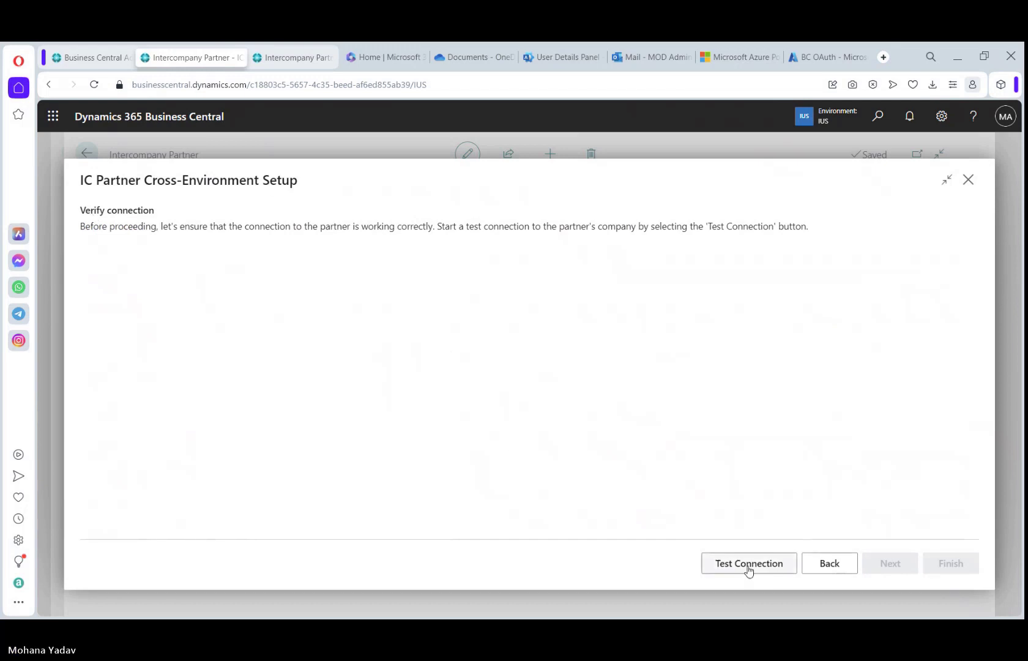
left_click(762, 564)
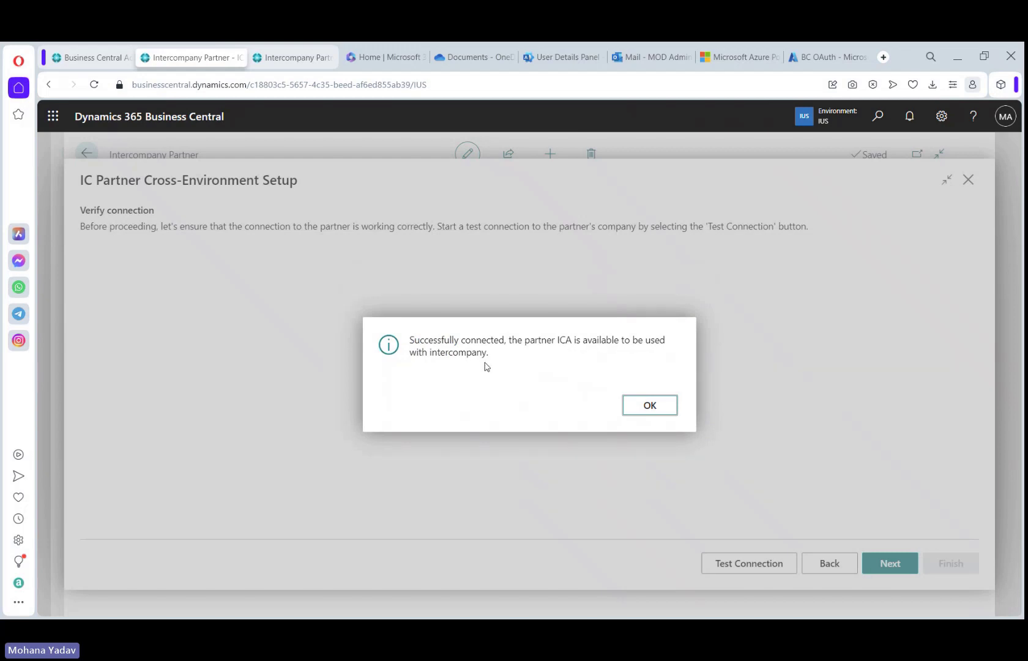
left_click(660, 412)
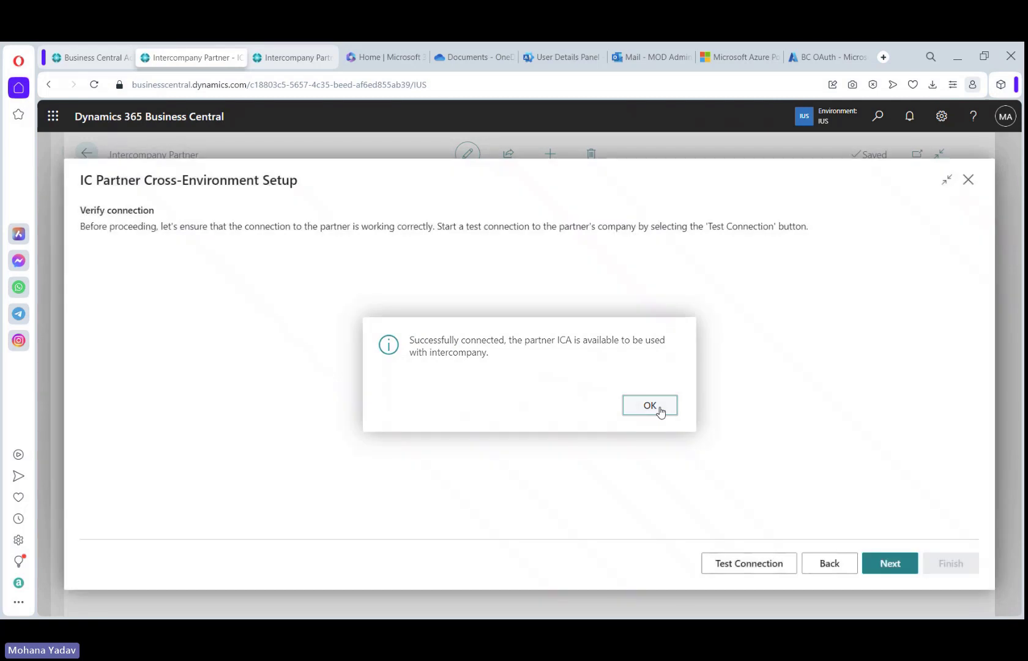
left_click(888, 563)
left_click(955, 563)
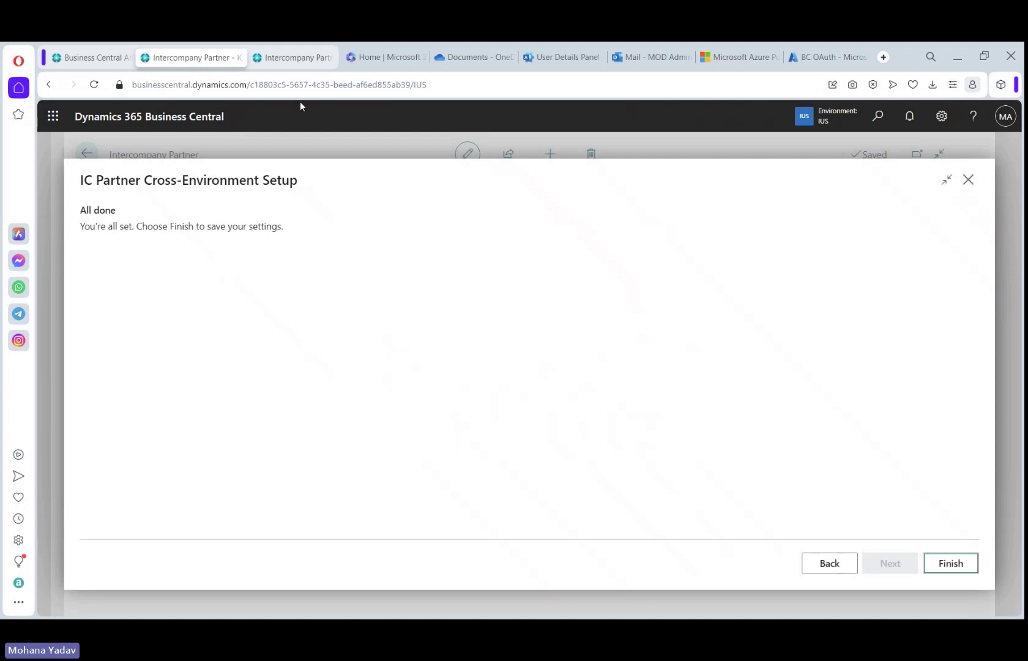
- Test Canada's connection to partner IUS, always allowing the request, and finish the setup
left_click(299, 59)
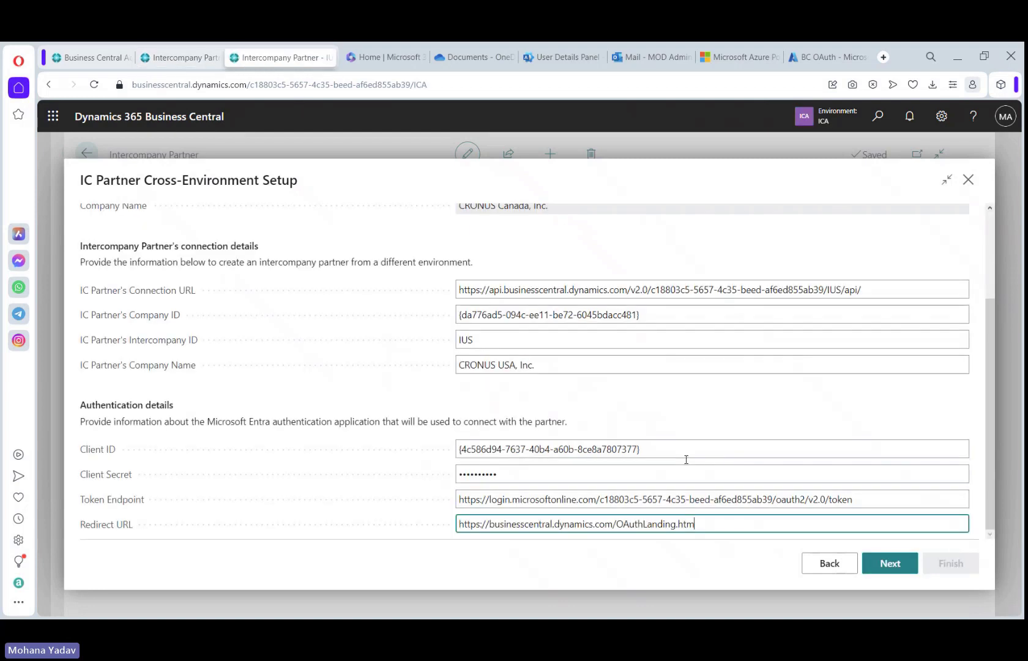
left_click(900, 569)
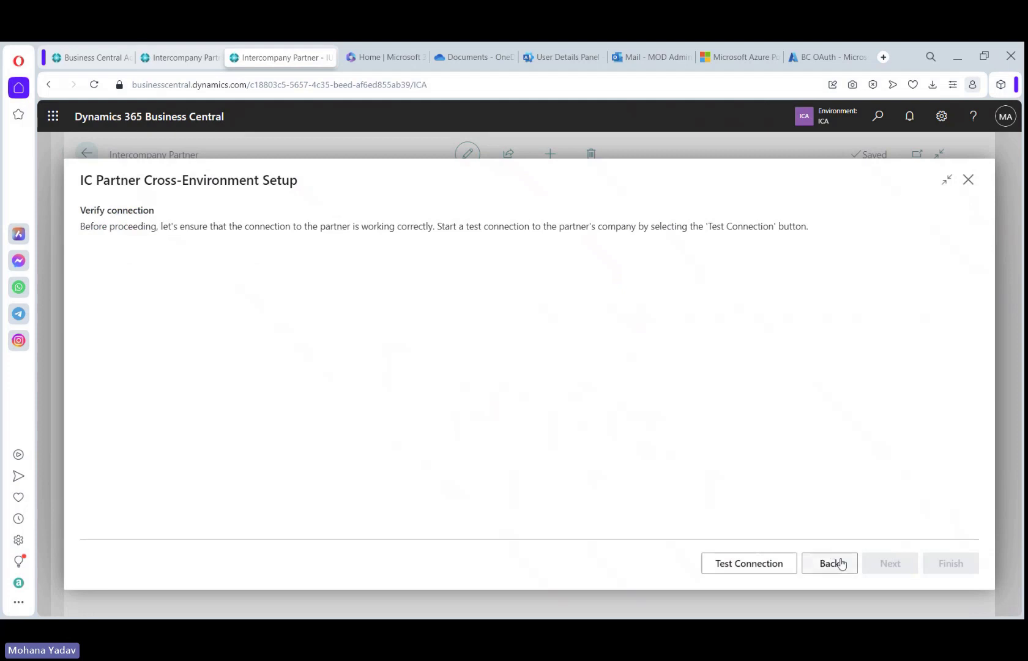
left_click(747, 563)
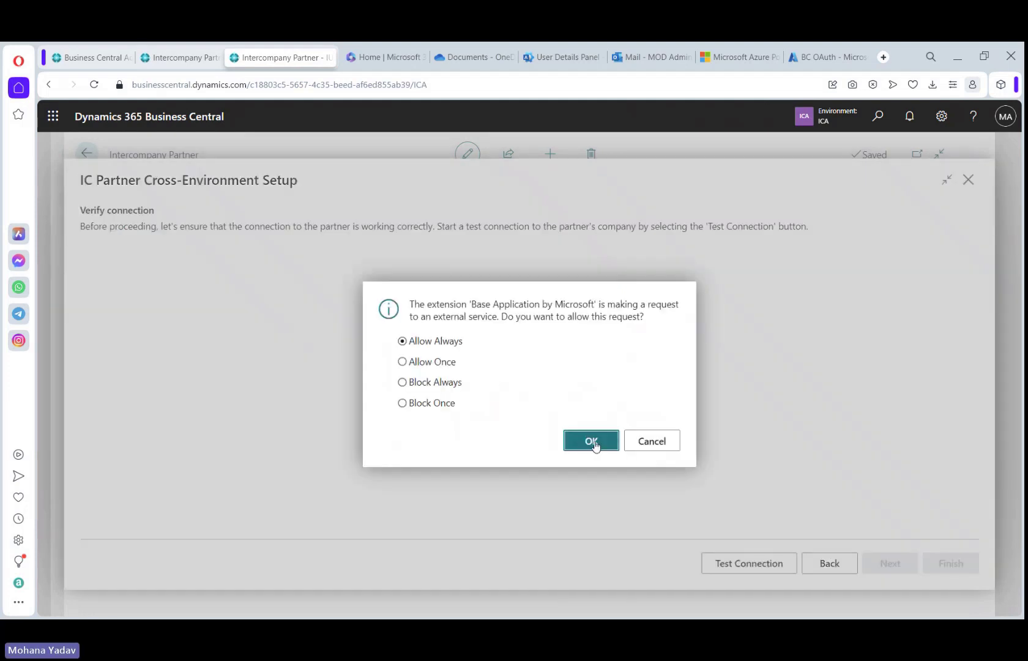
left_click(593, 442)
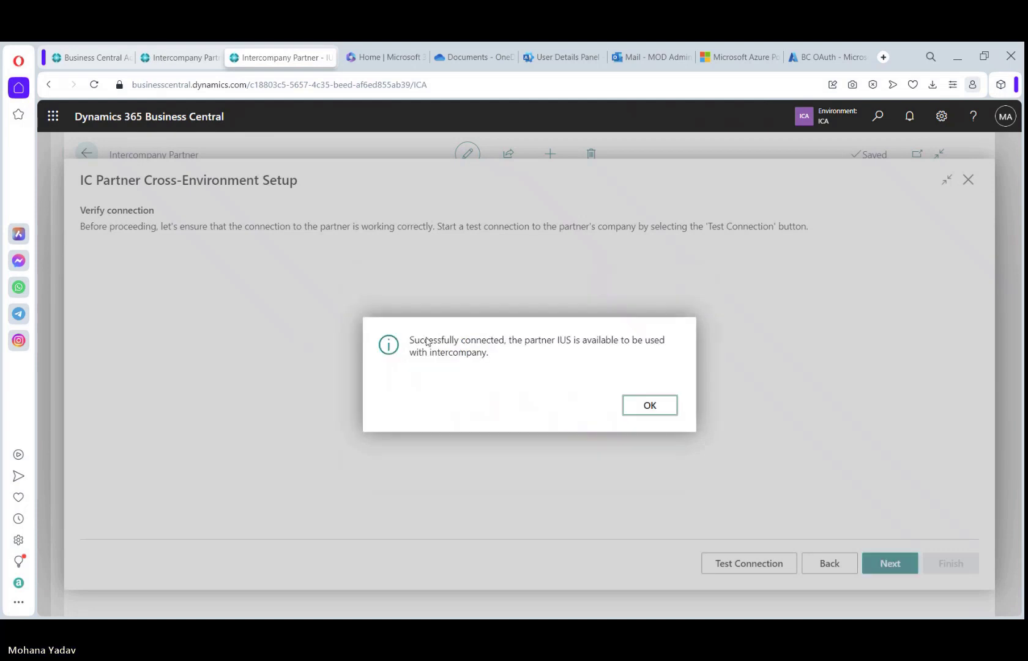
left_click(649, 405)
left_click(881, 561)
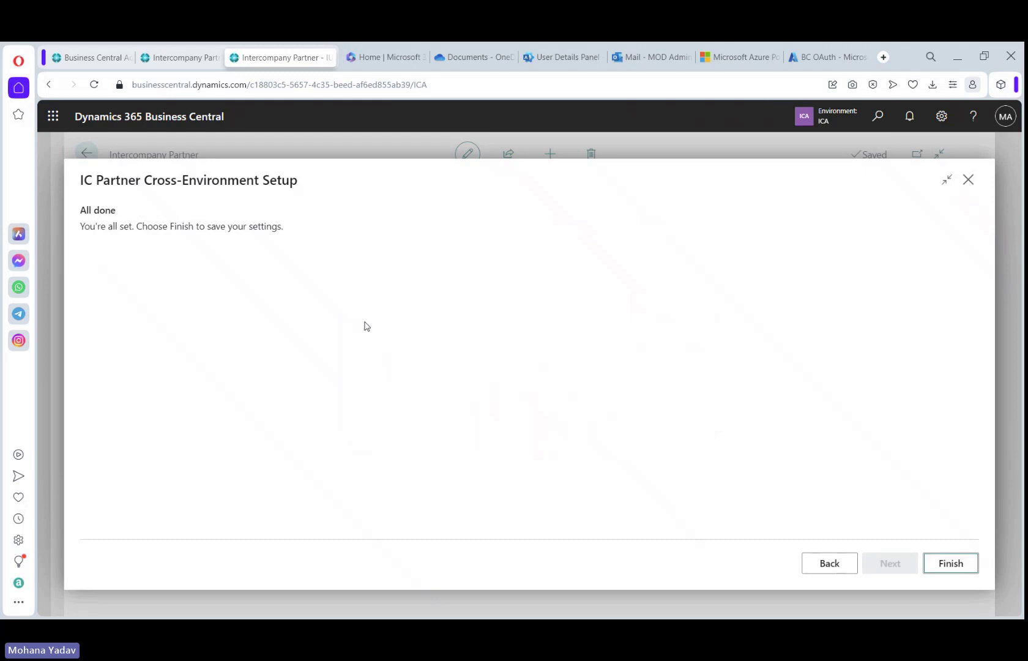
key("Return")
- Set the ICA partner's Customer No. to 10000 Adatum Corporation, confirming the IC partner code change
left_click(175, 61)
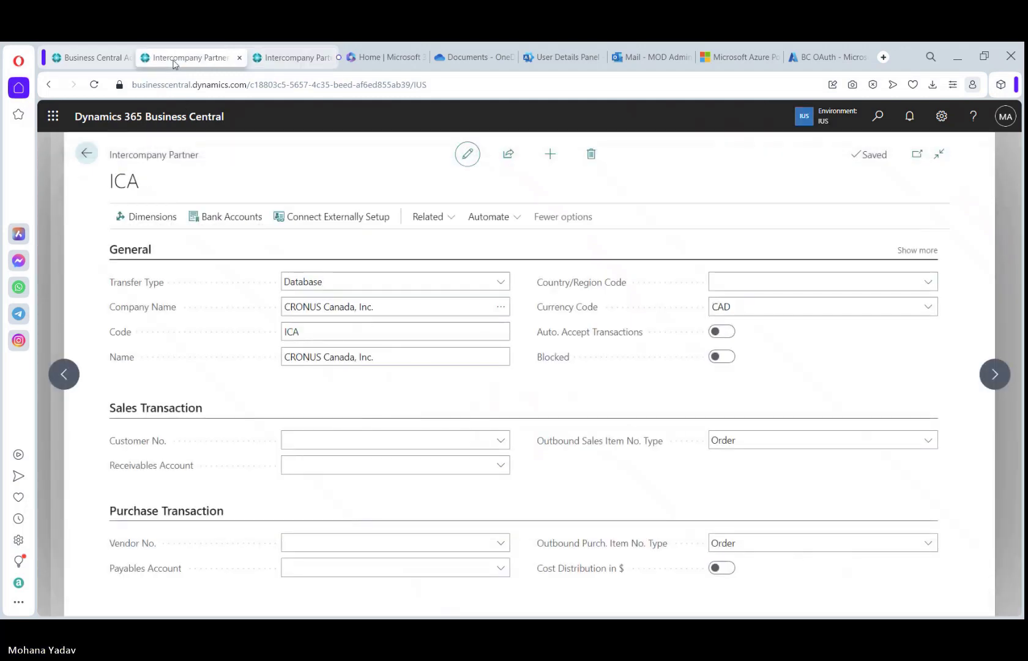
left_click(498, 440)
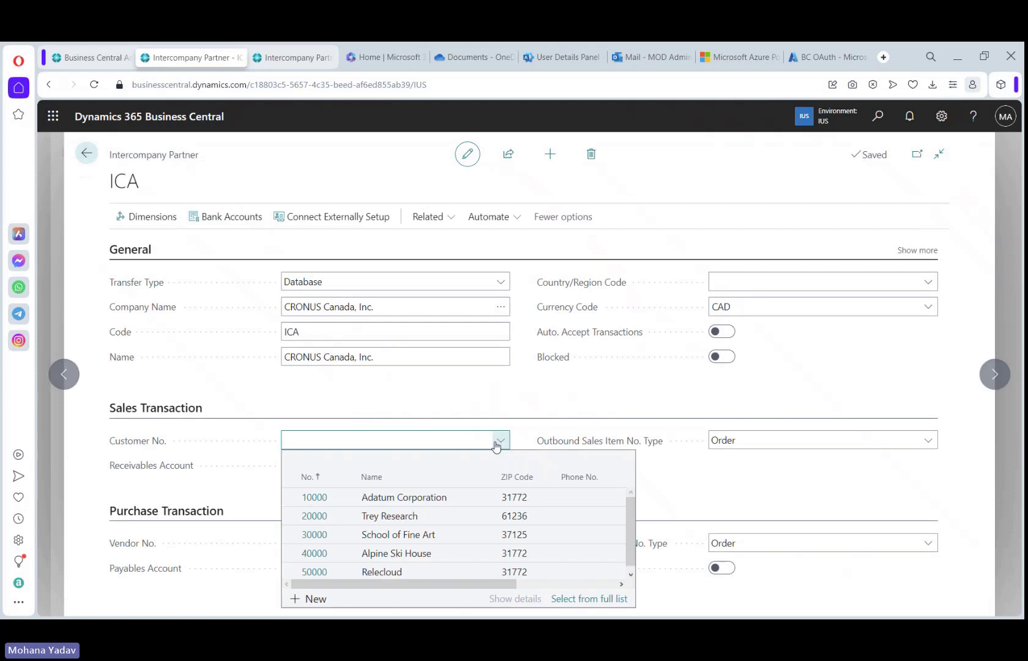
left_click(334, 497)
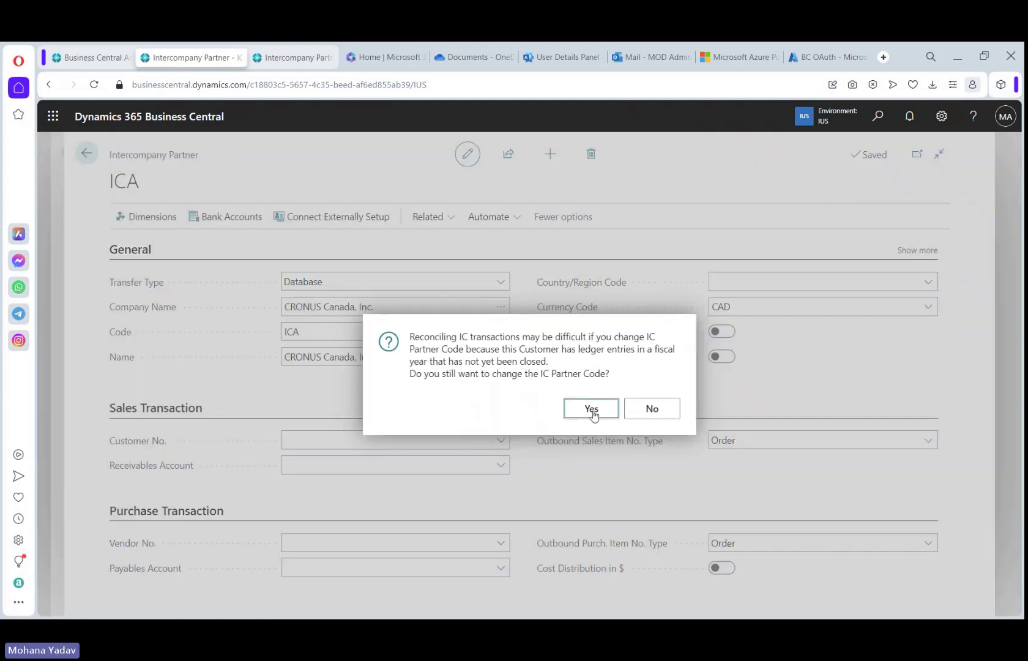
left_click(591, 409)
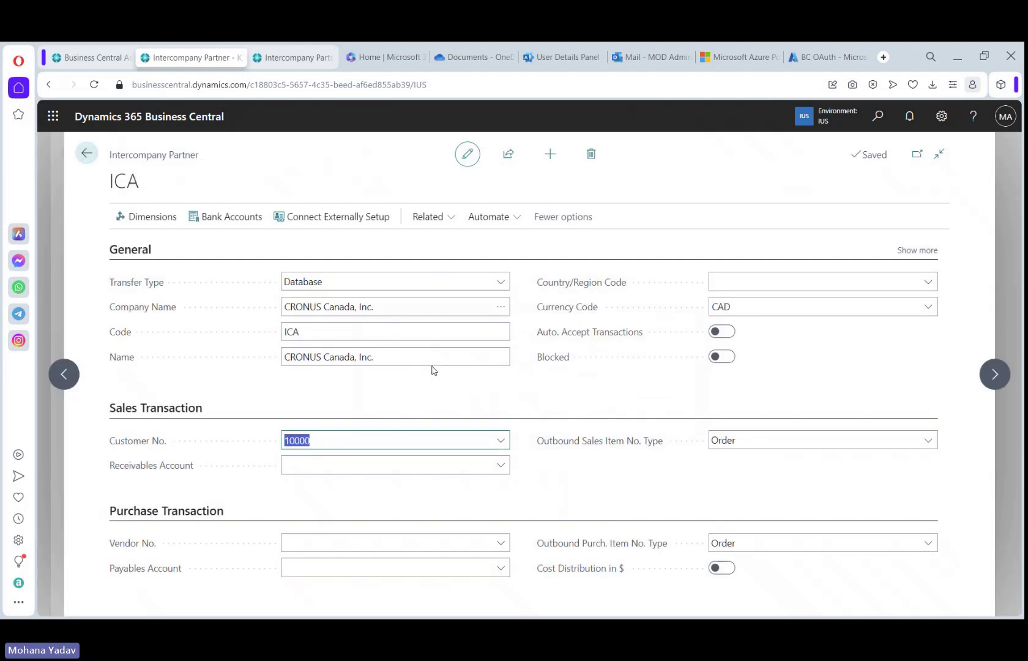
left_click(501, 440)
left_click(588, 598)
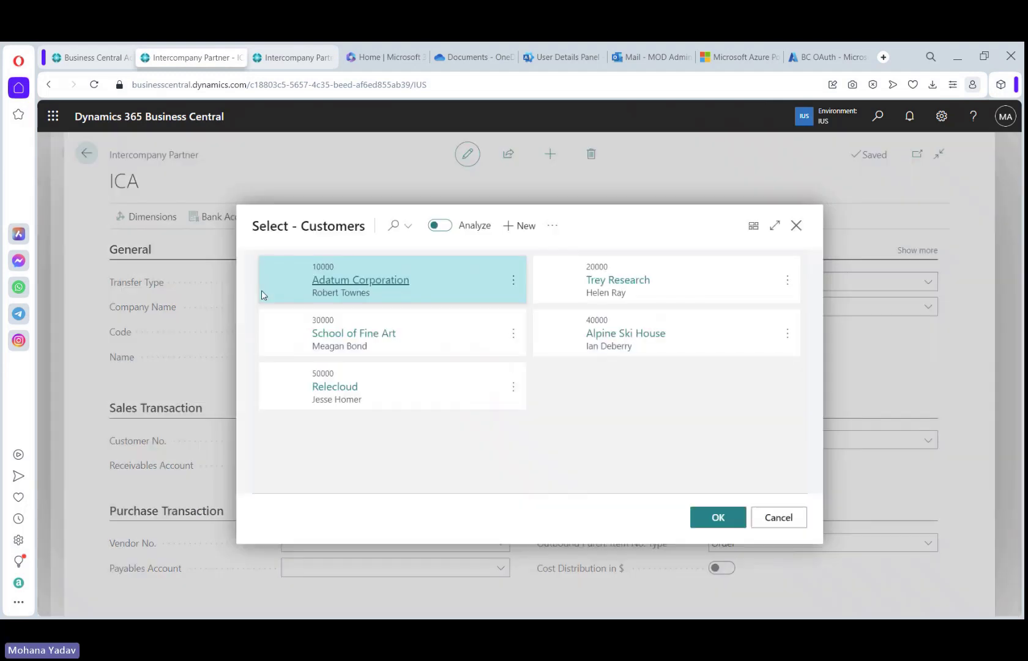
left_click(546, 226)
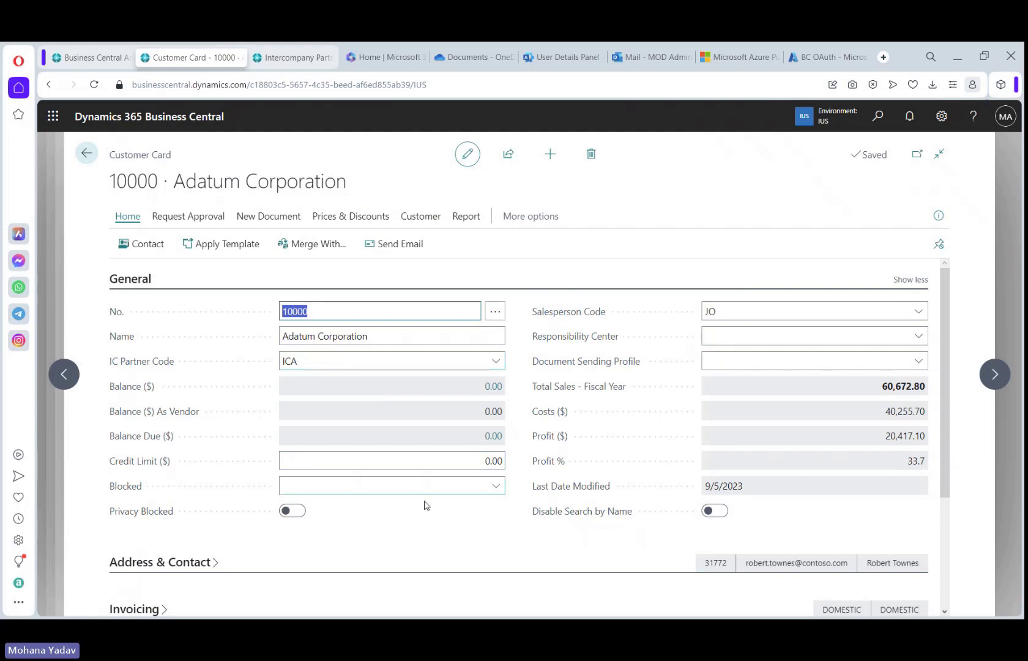
key("Escape")
key("Return")
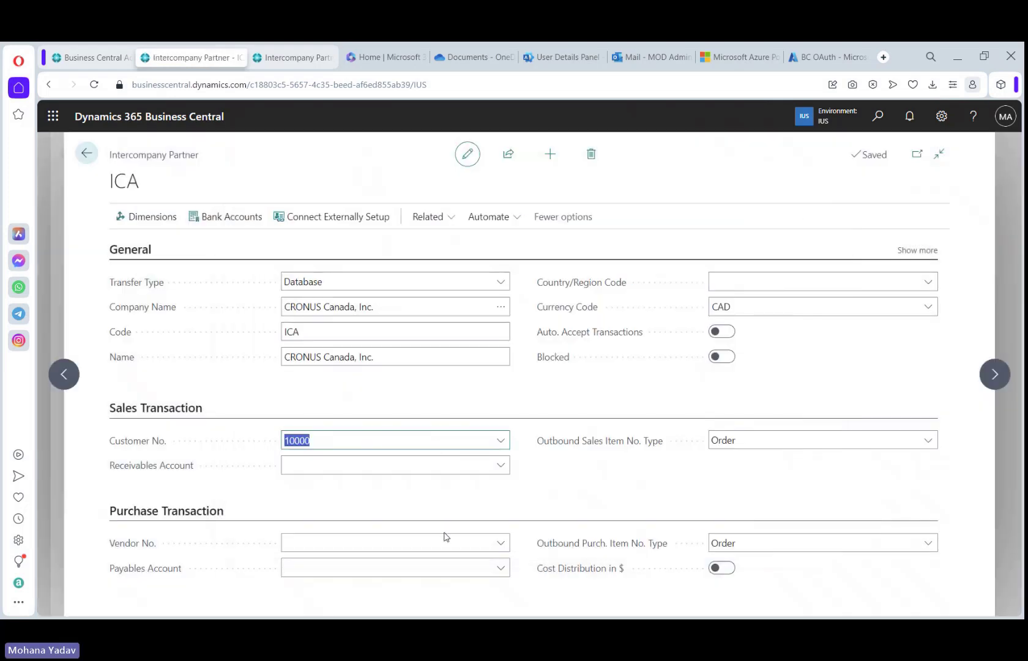
- Set the ICA partner's Vendor No. to 82000 Subcontractor, leaving automatic acceptance off
left_click(501, 543)
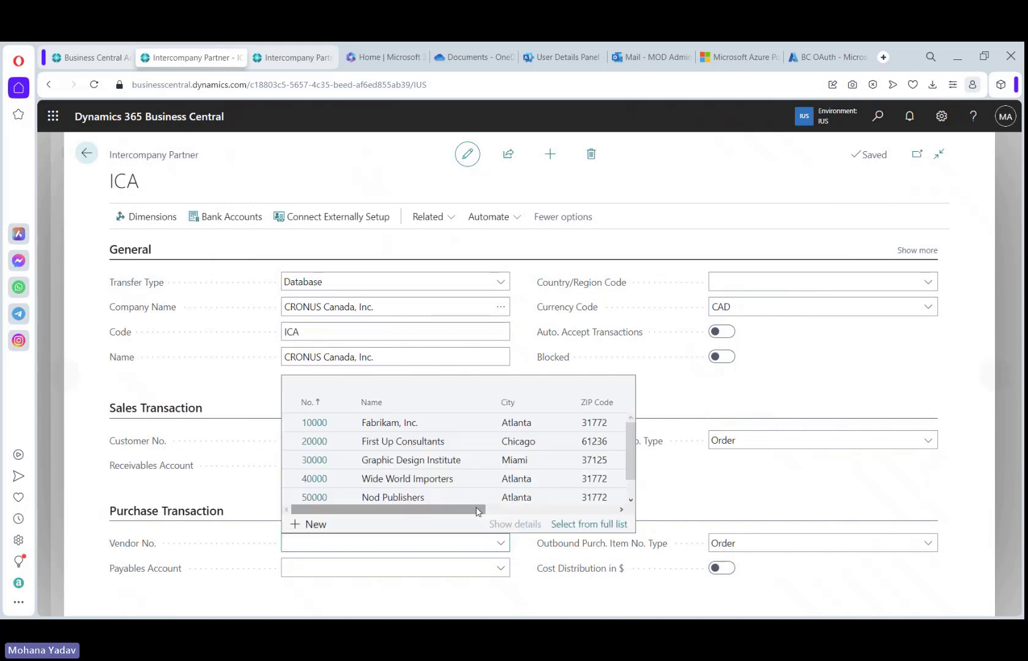
scroll(478, 512, "down", 1)
left_click(328, 493)
key("Tab")
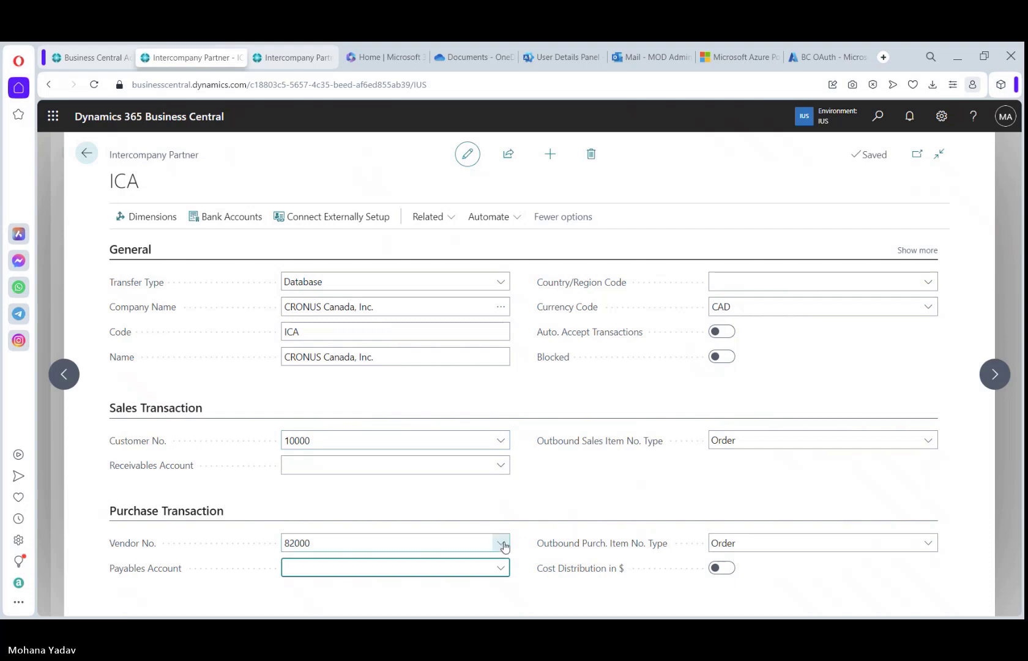
left_click(504, 545)
left_click(591, 524)
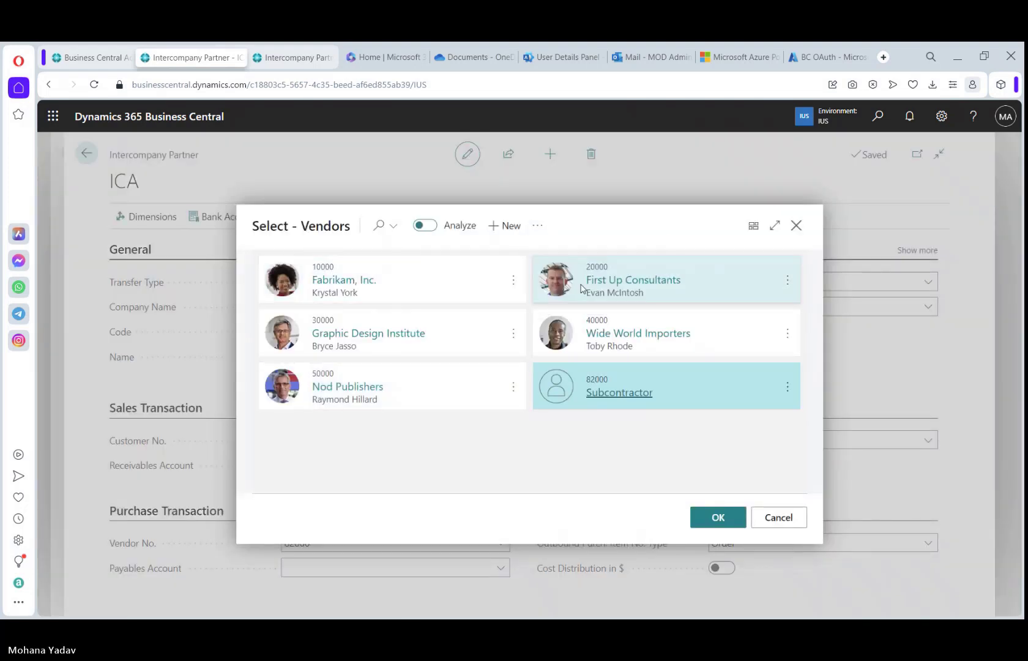
left_click(619, 393)
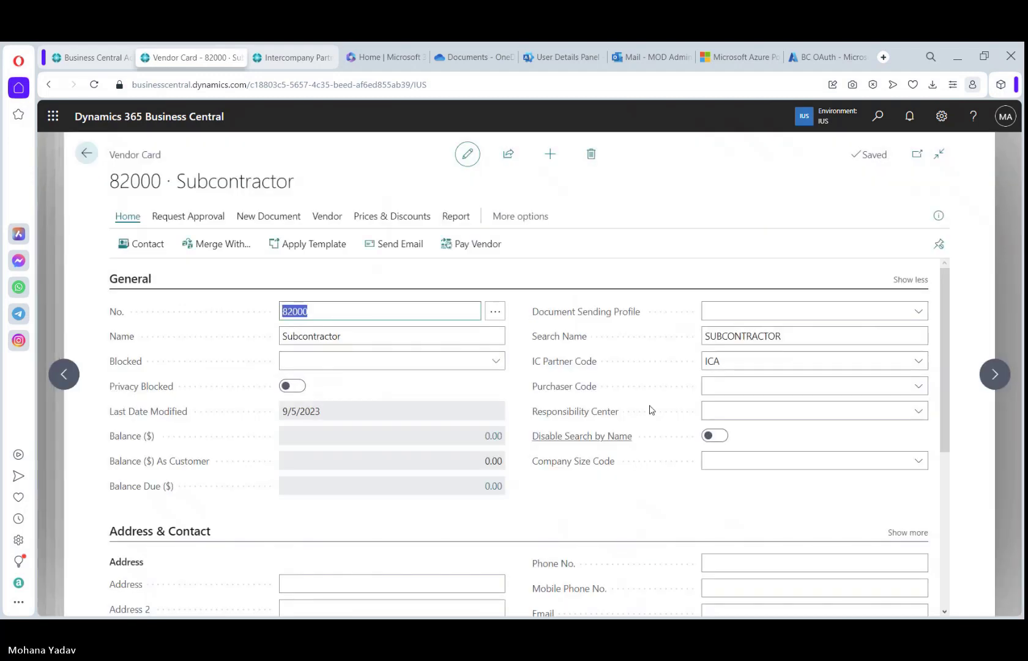
key("Escape")
key("Return")
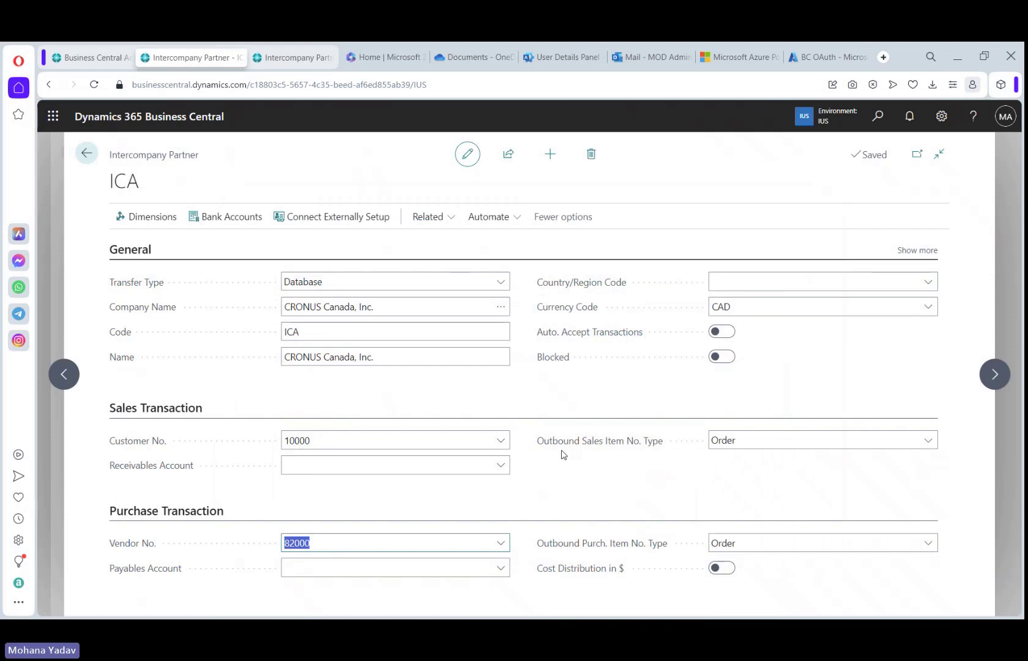
left_click(717, 331)
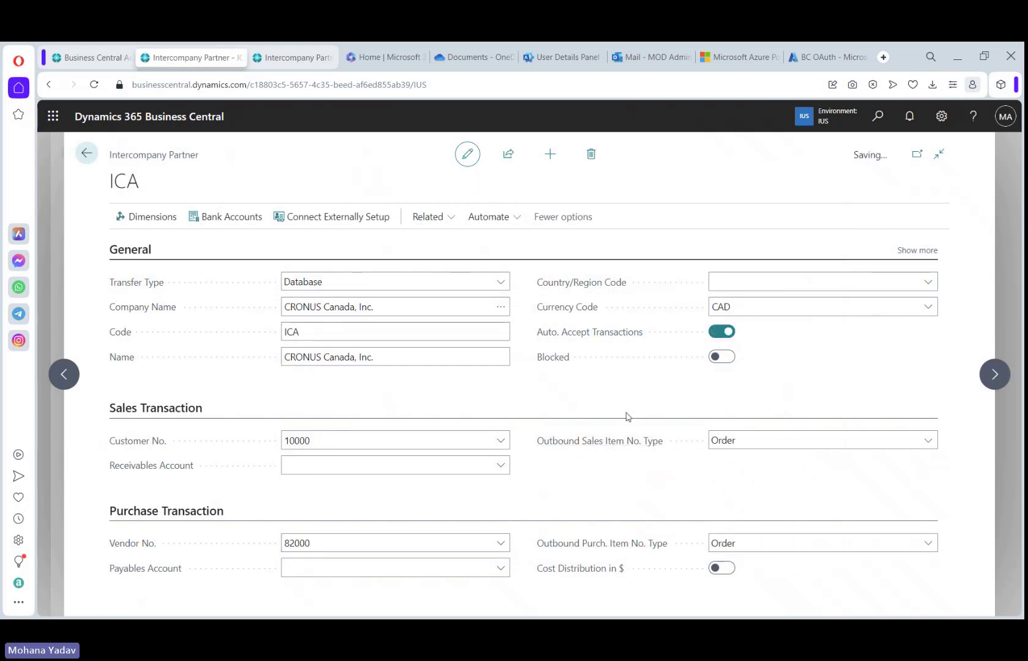
key("space")
- Set partner IUS's Customer No. to 10000, confirming the IC partner code change
left_click(86, 153)
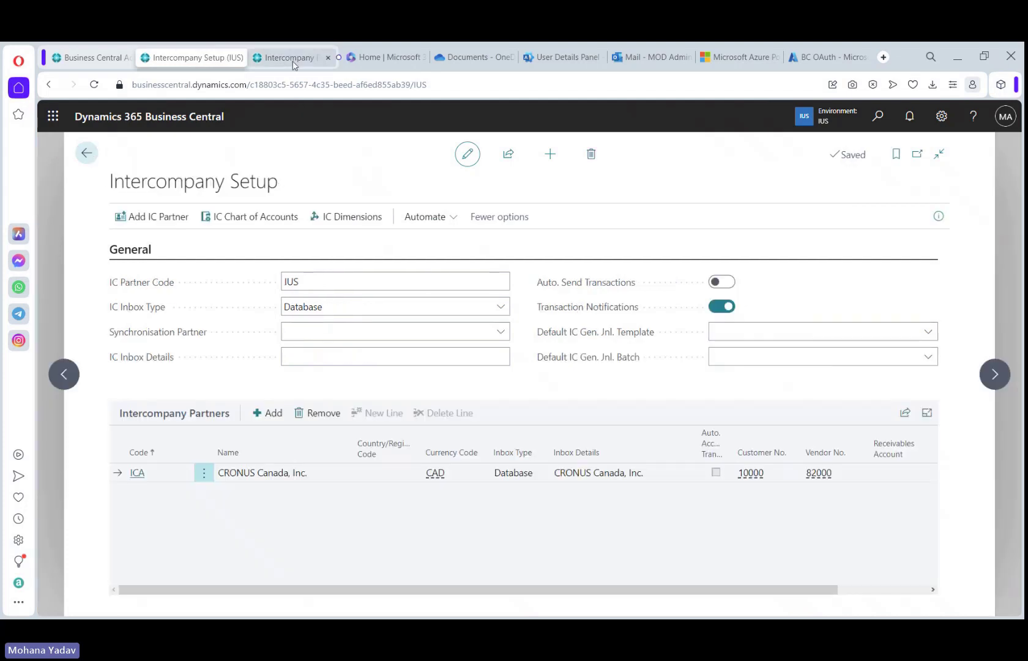
left_click(292, 58)
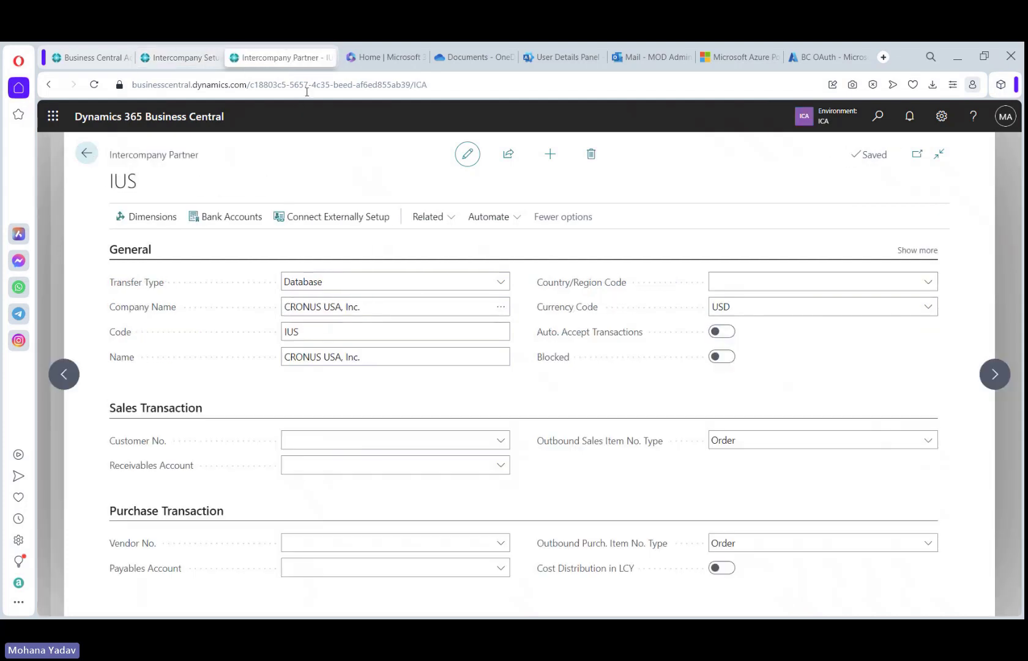
left_click(409, 439)
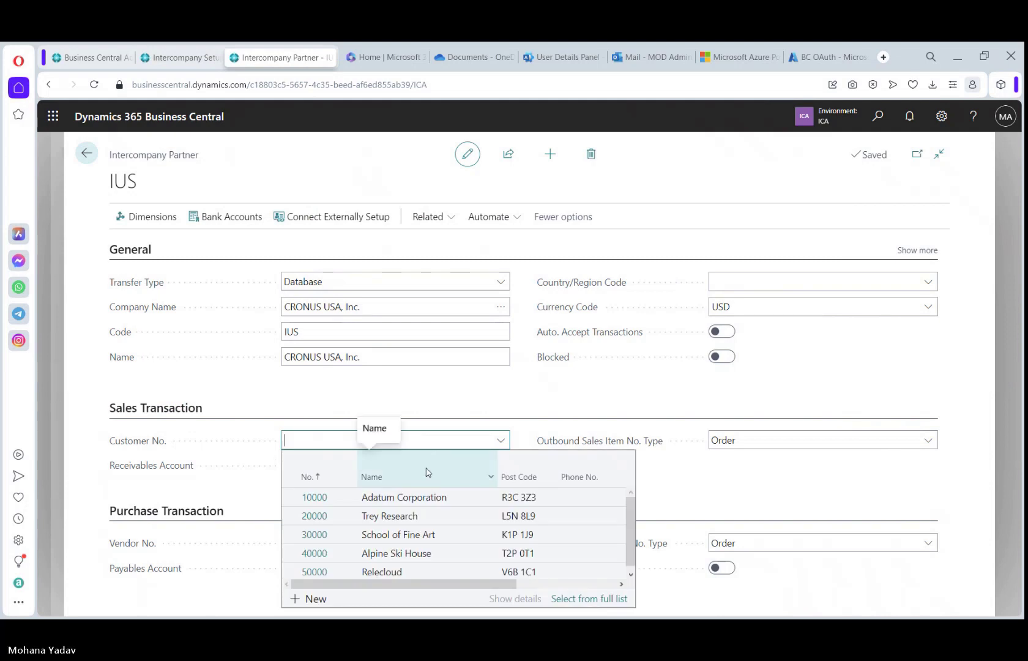
left_click(318, 503)
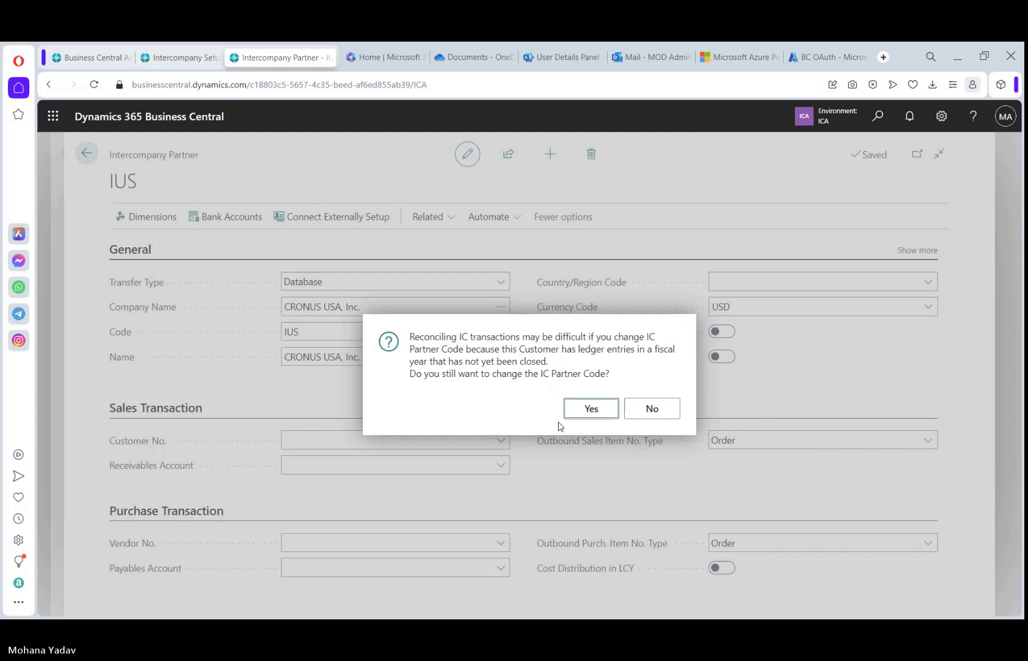
left_click(584, 410)
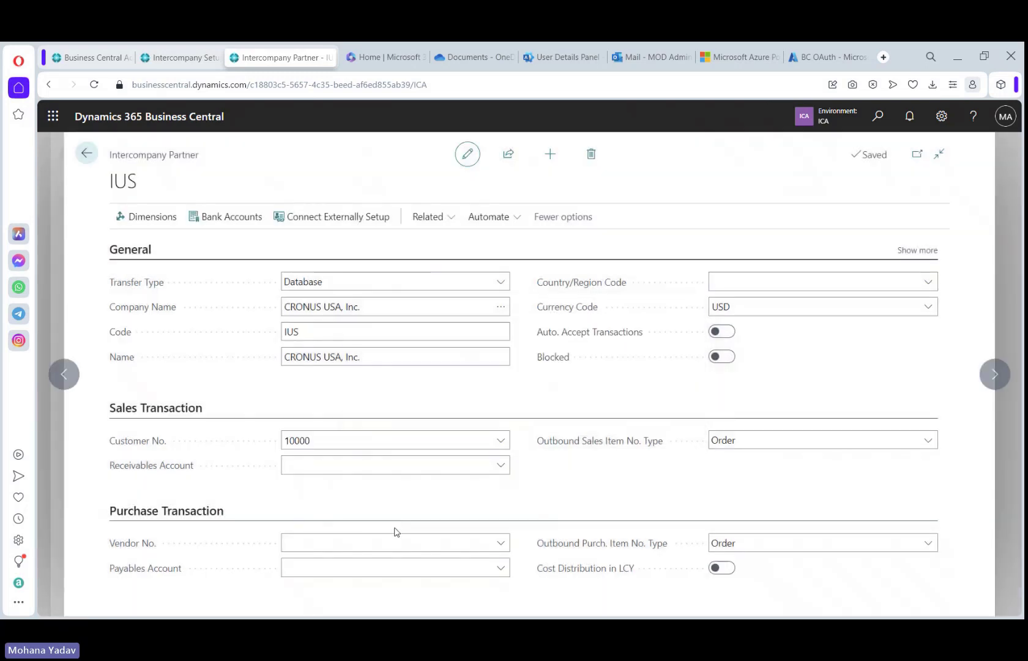
- Set partner IUS's Vendor No. to 82000 and return to Intercompany Setup
left_click(399, 542)
scroll(347, 491, "down", 1)
left_click(536, 488)
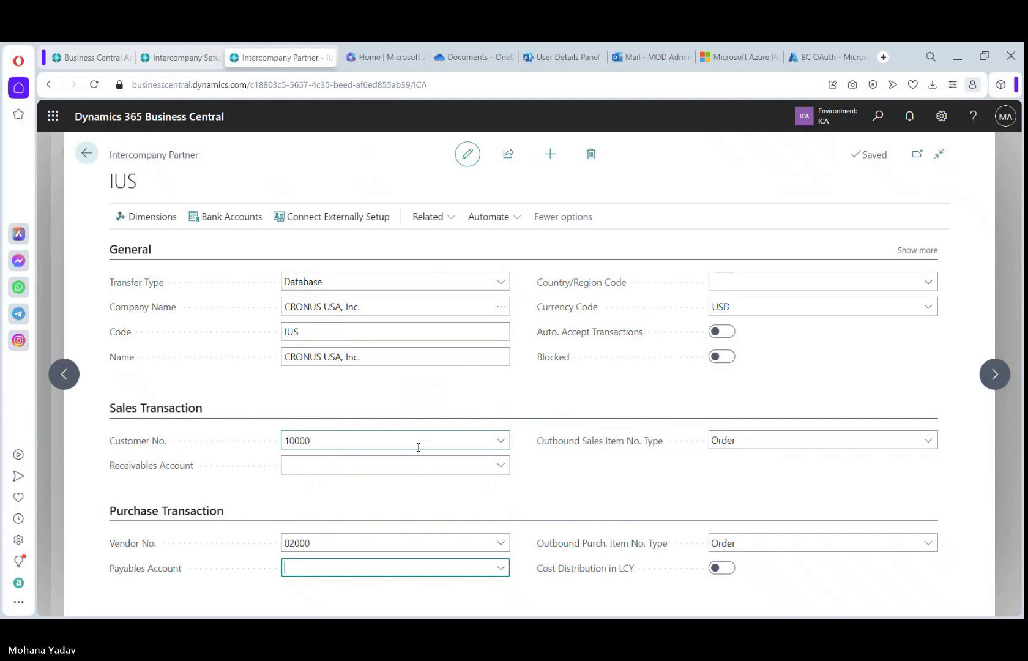
left_click(86, 153)
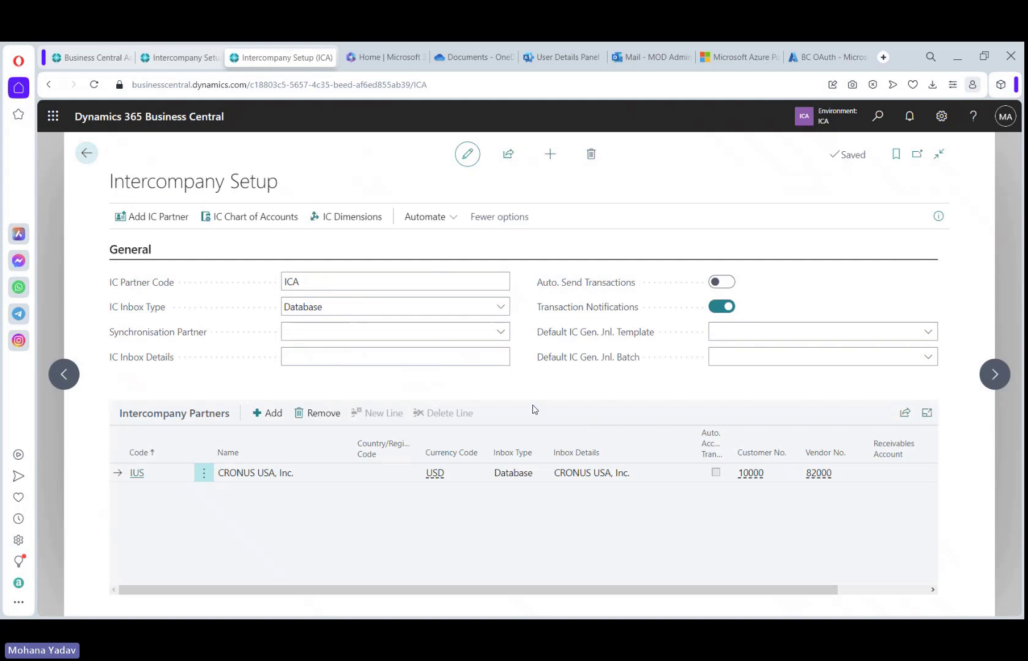
- In the US company, create a new sales order for customer 10000
left_click(87, 154)
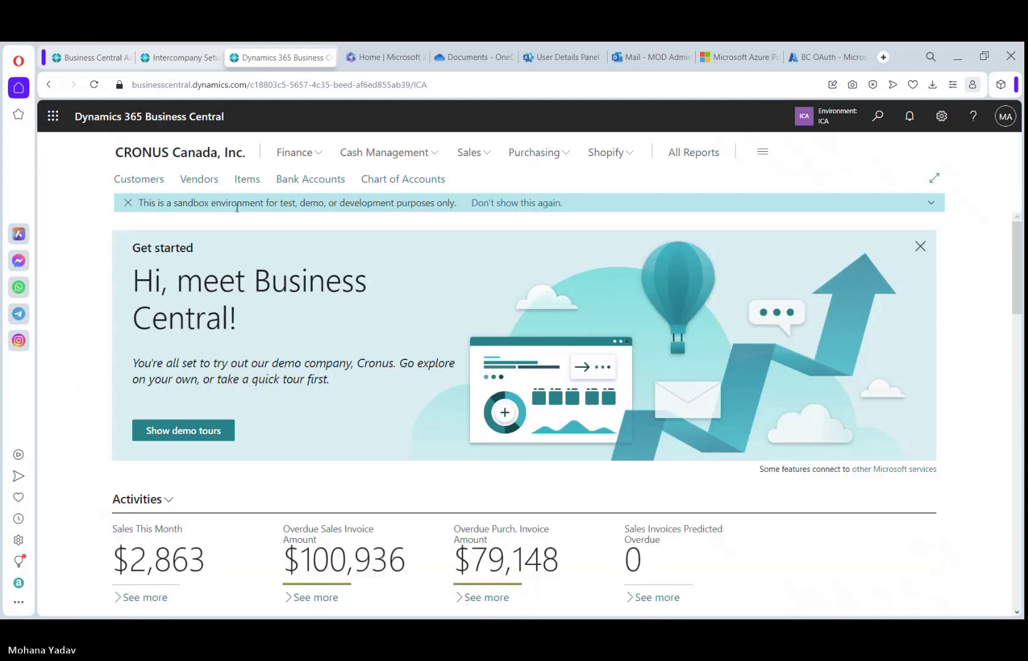
left_click(187, 58)
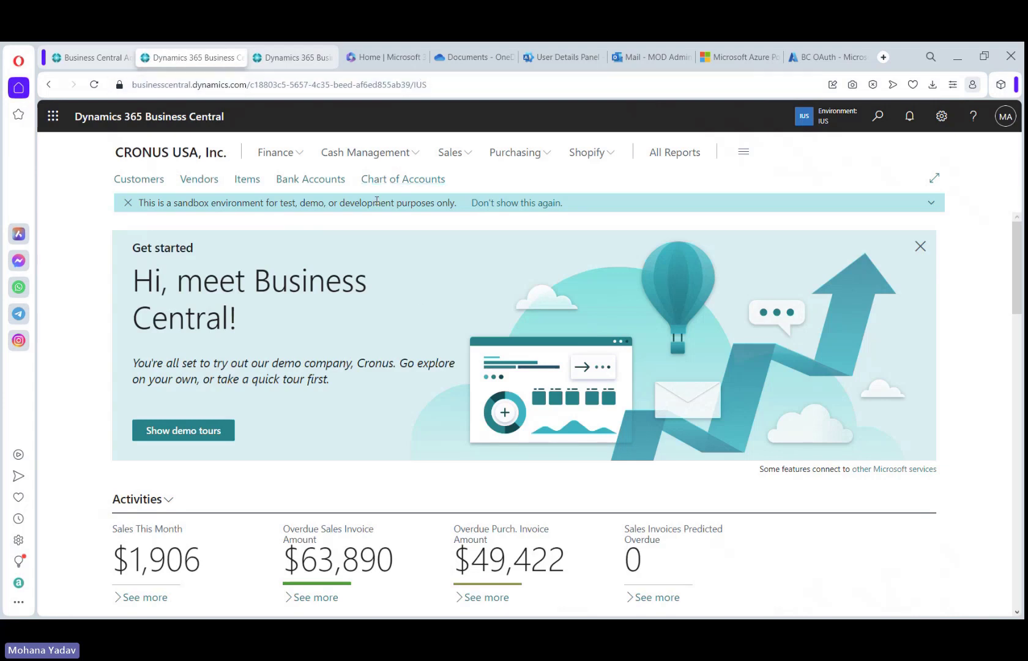
left_click(453, 155)
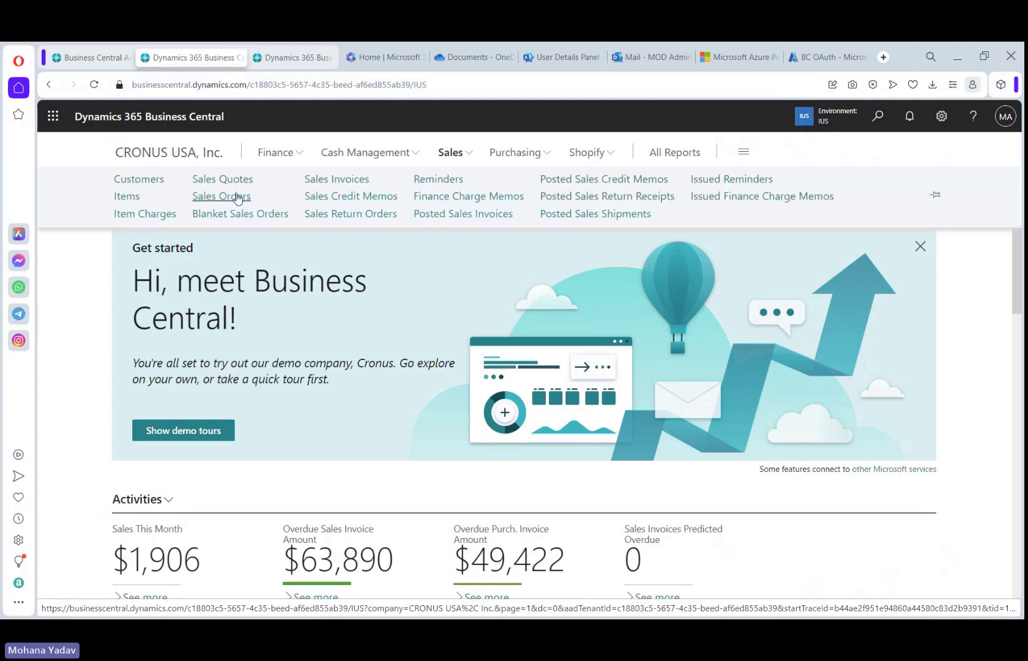
left_click(221, 195)
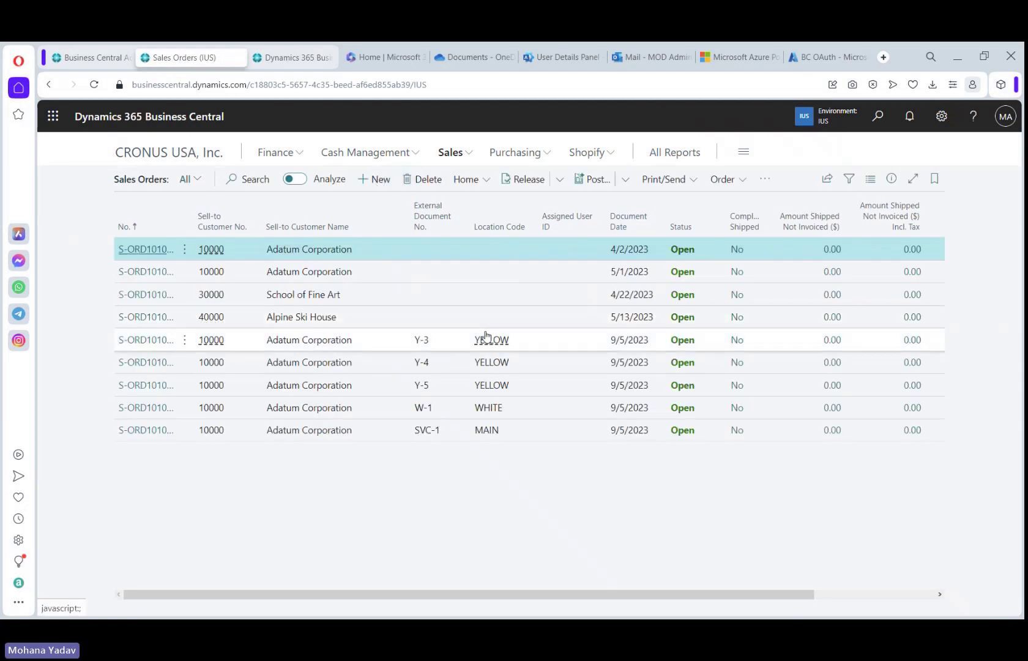
key("alt+n")
type("10000")
key("Tab")
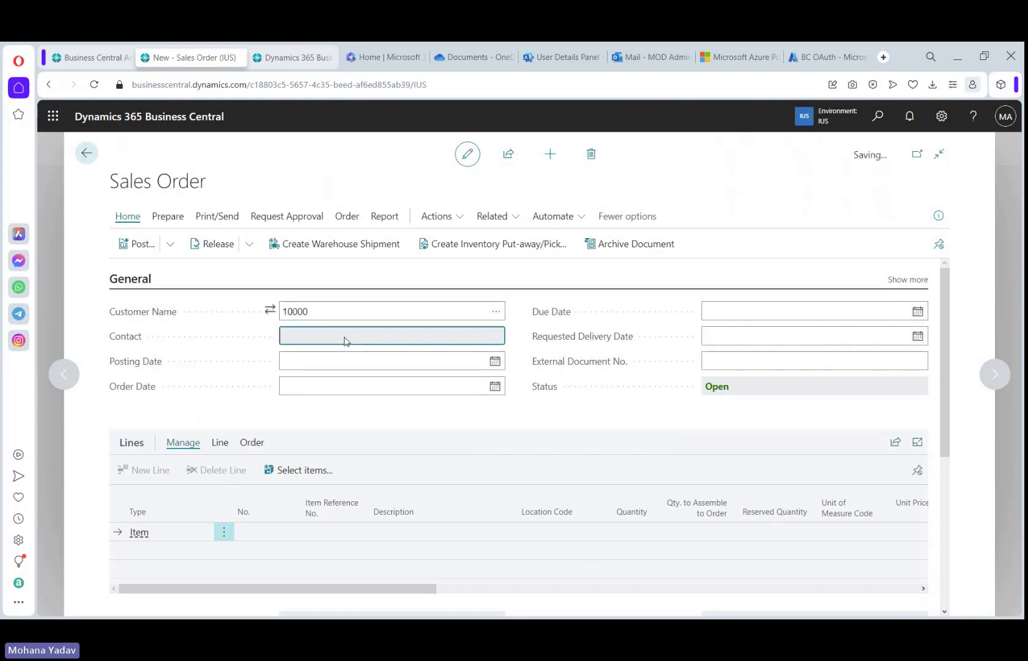
- Add a line for item 2000 with quantity 5
left_click(265, 532)
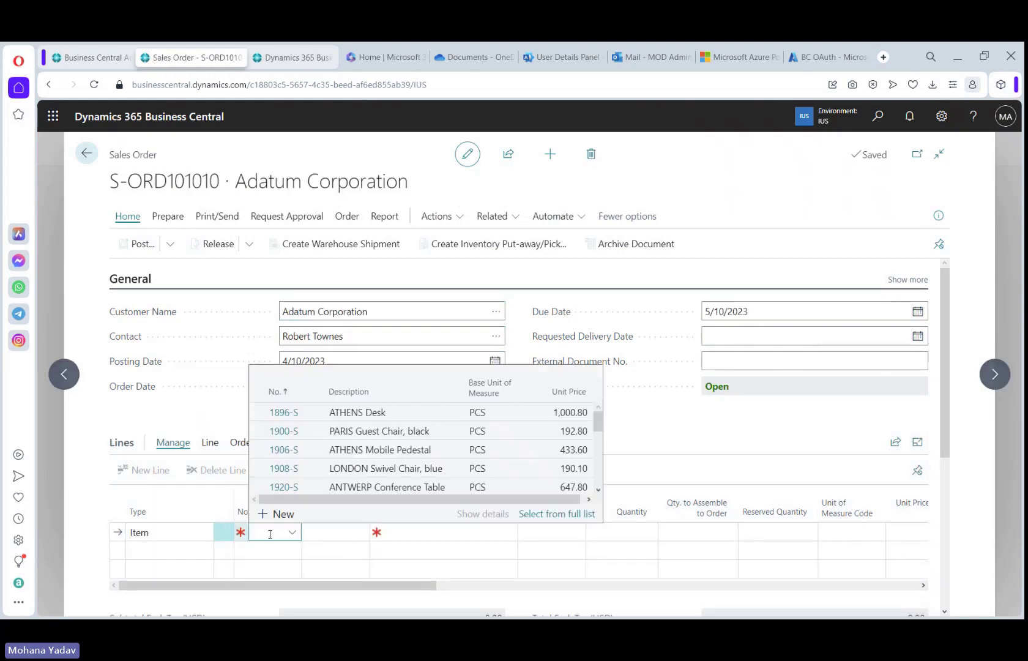
type("2000")
key("Tab")
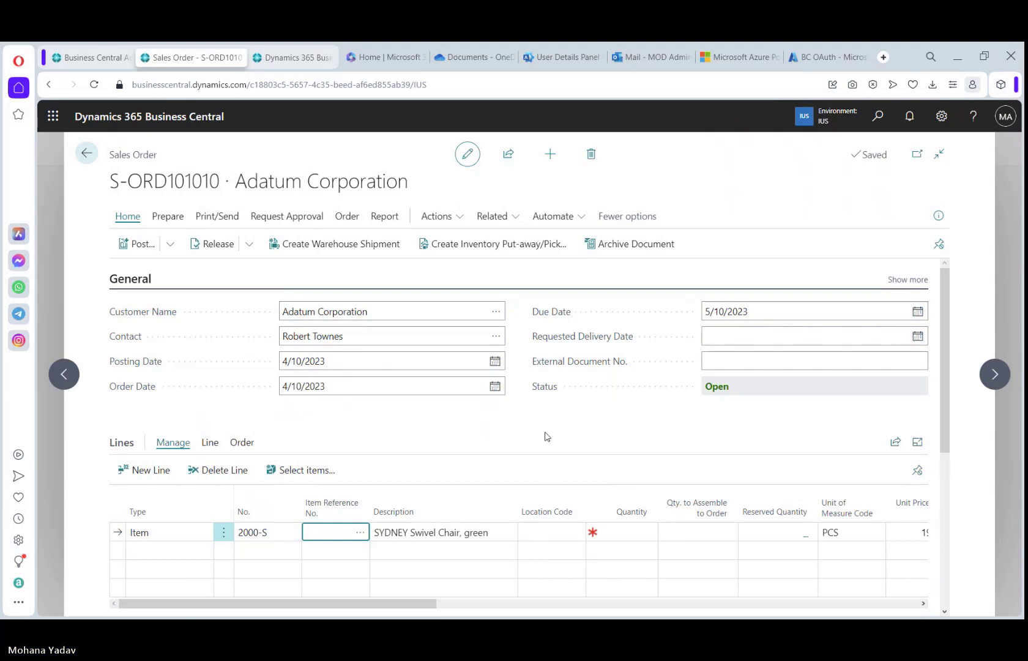
left_click(618, 532)
type("5")
key("Tab")
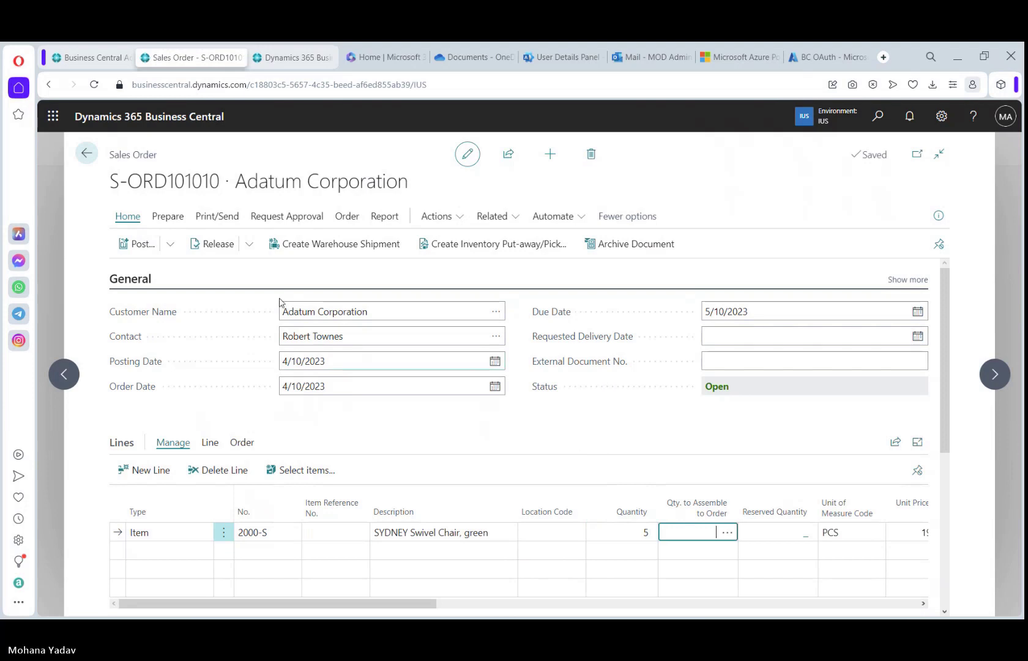
- Release sales order S-ORD101010 and send it as an IC sales order to the partner's outbox
left_click(217, 245)
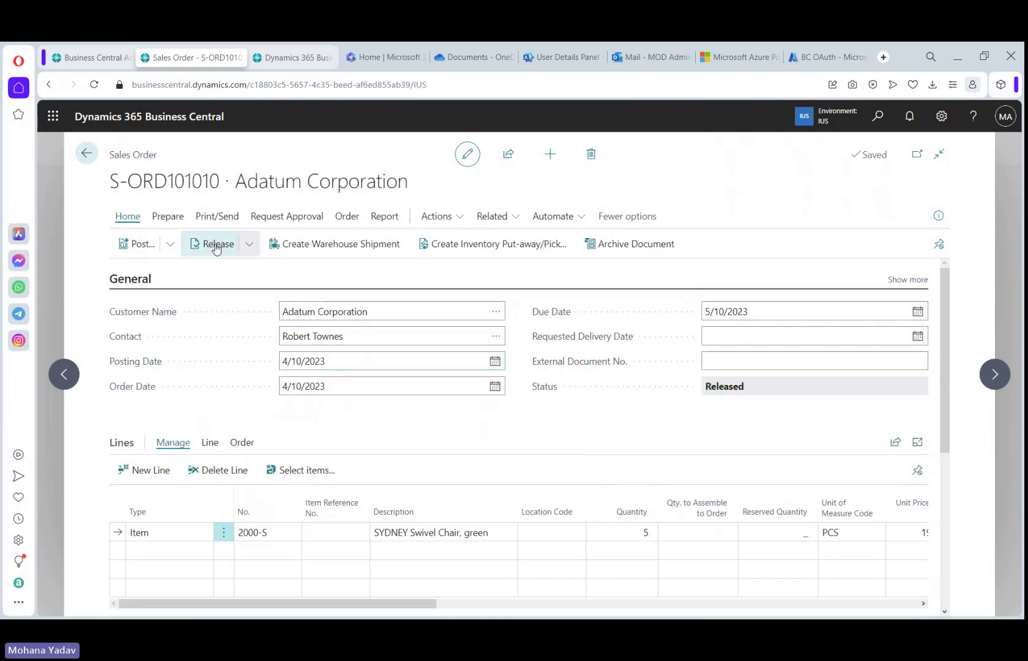
left_click(446, 220)
mouse_move(468, 242)
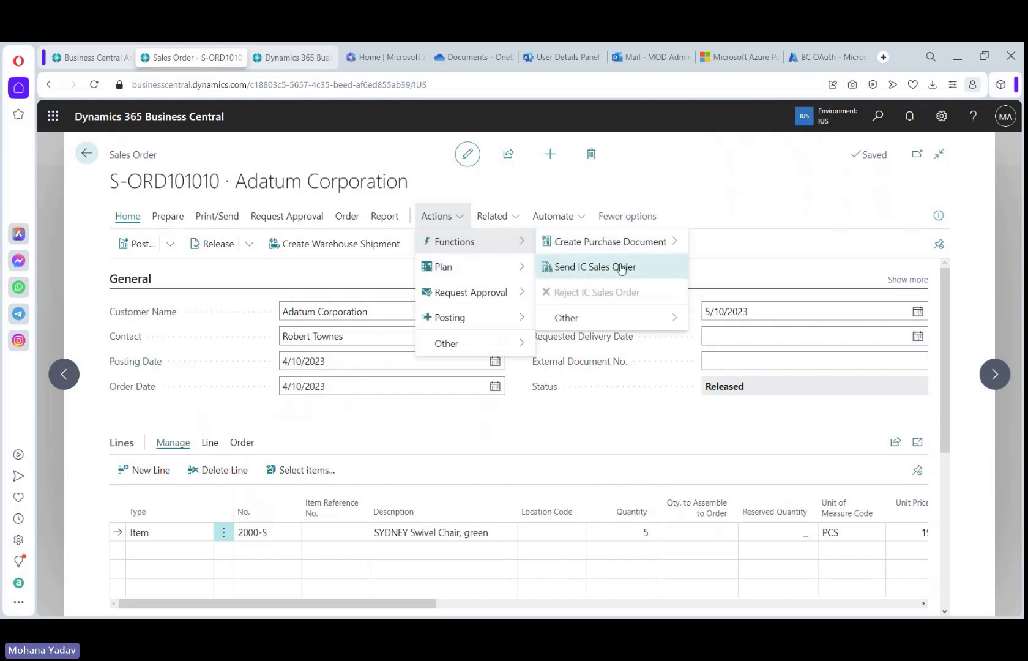
left_click(602, 268)
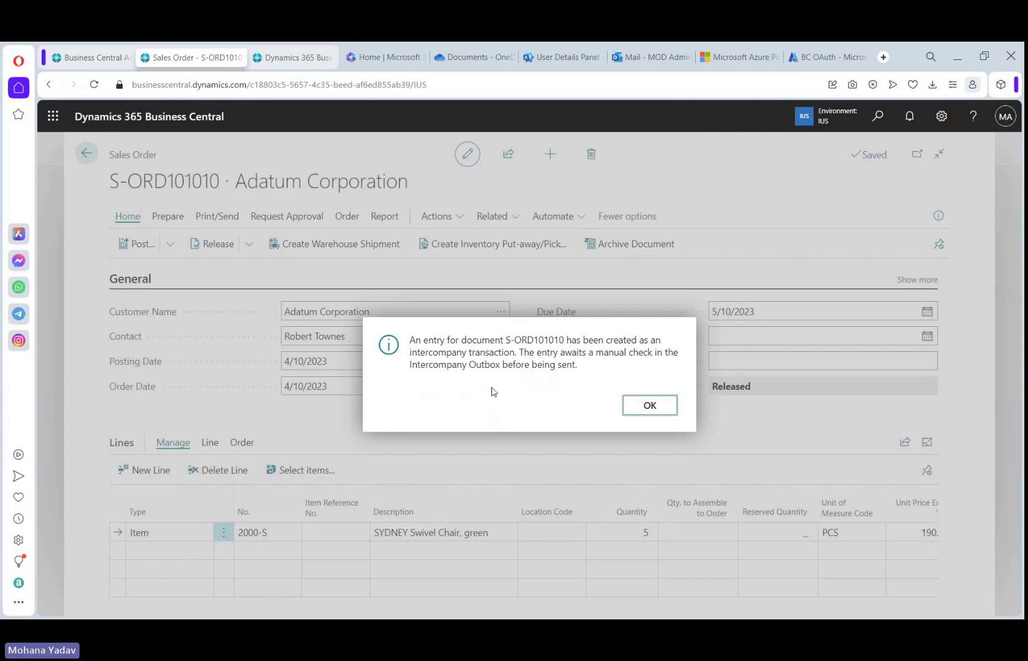
left_click(647, 405)
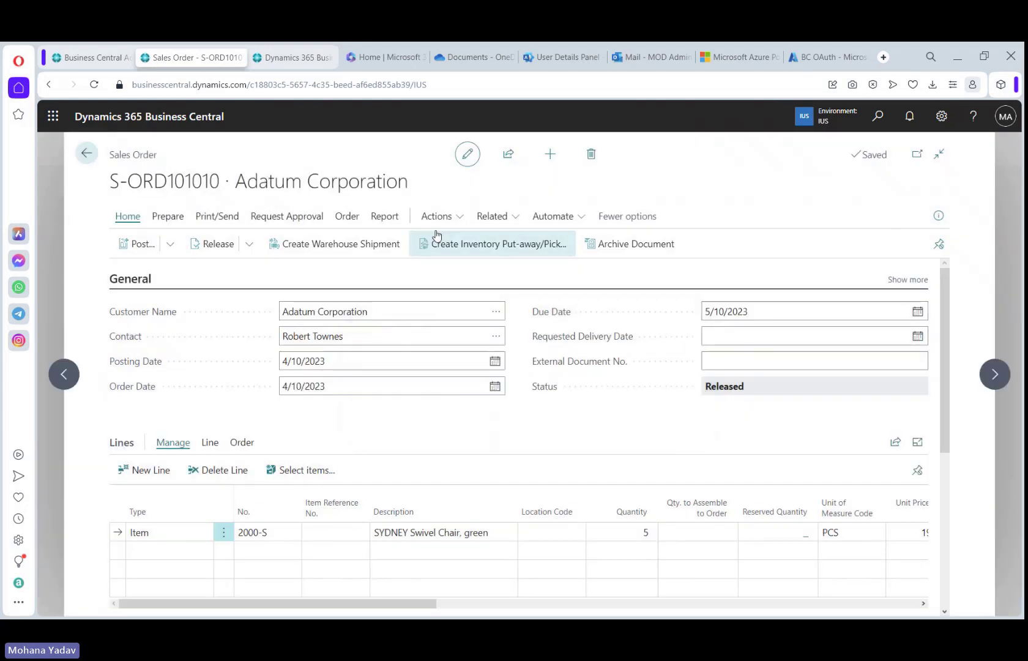
- Send the S-ORD101010 Intercompany Outbox transaction to partner ICA, then return to Sales Orders
left_click(87, 153)
left_click(878, 117)
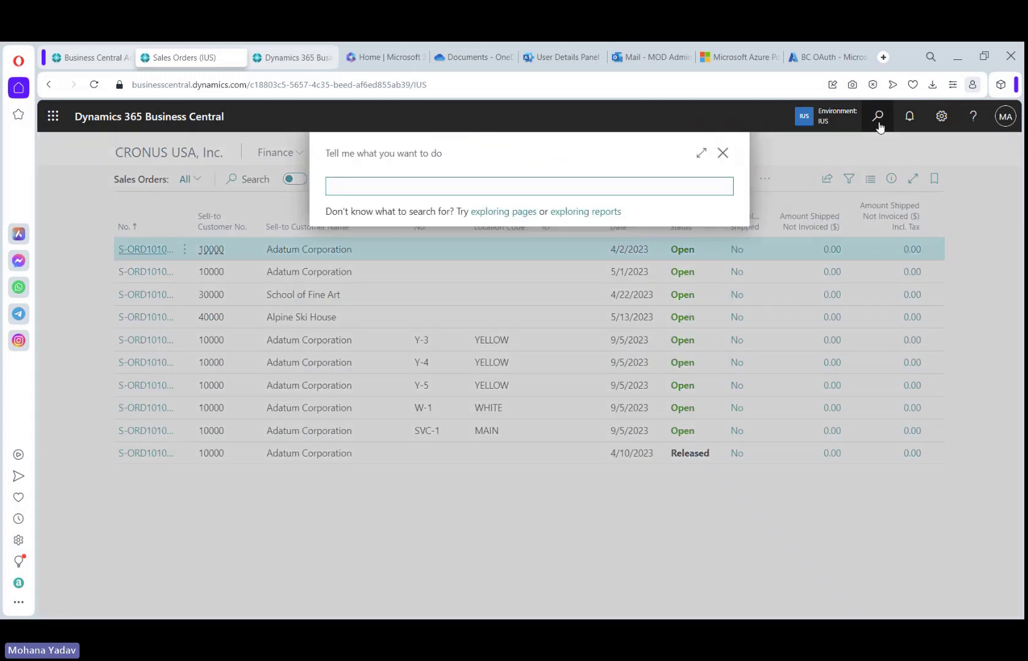
type("inter outb")
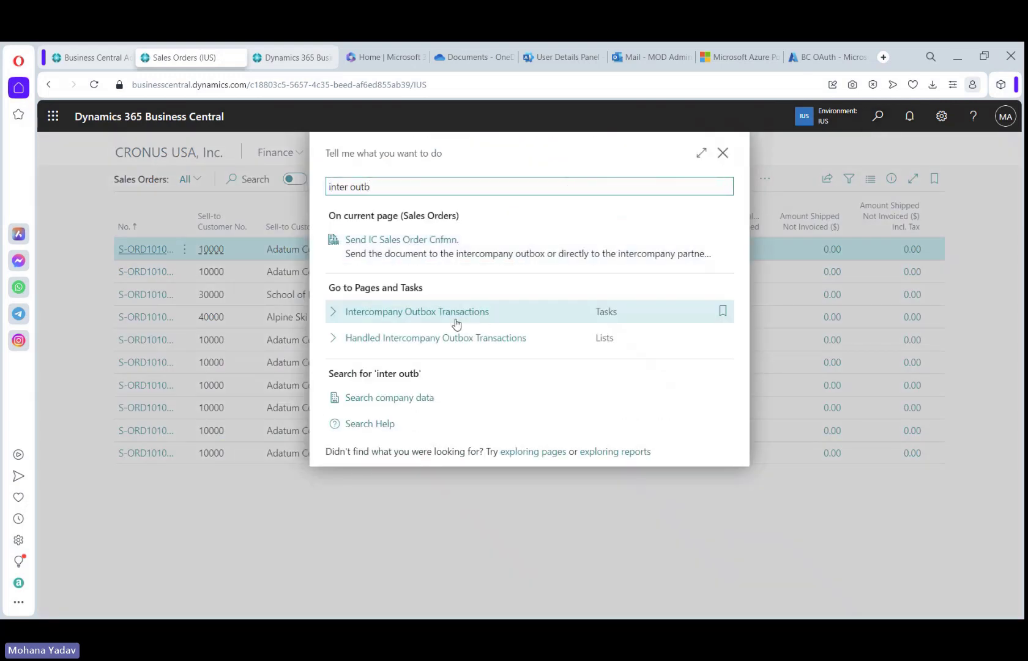
left_click(550, 313)
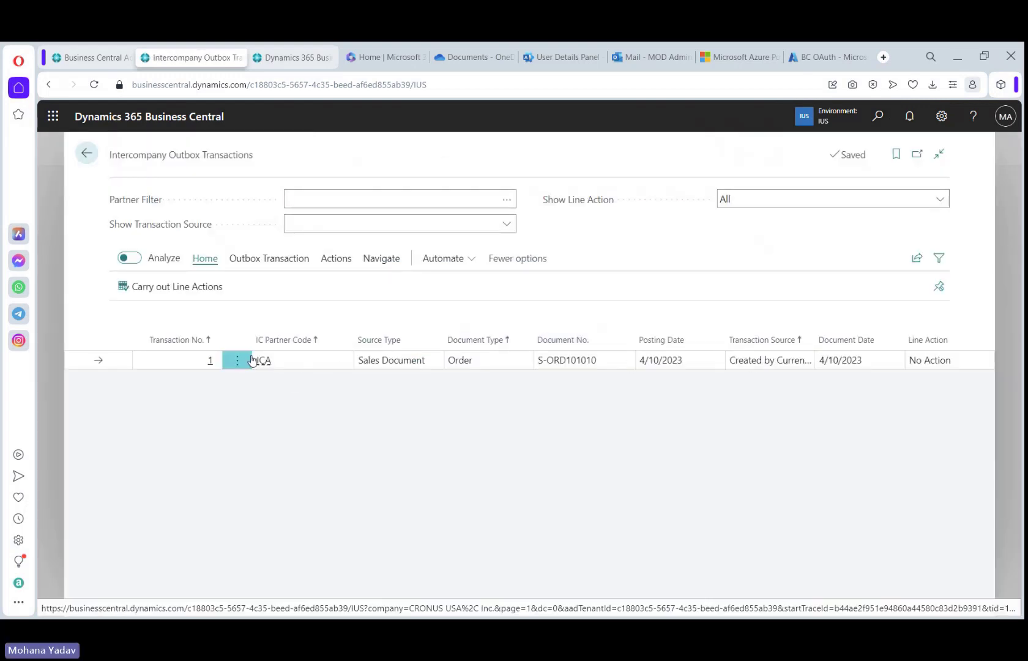
left_click(336, 258)
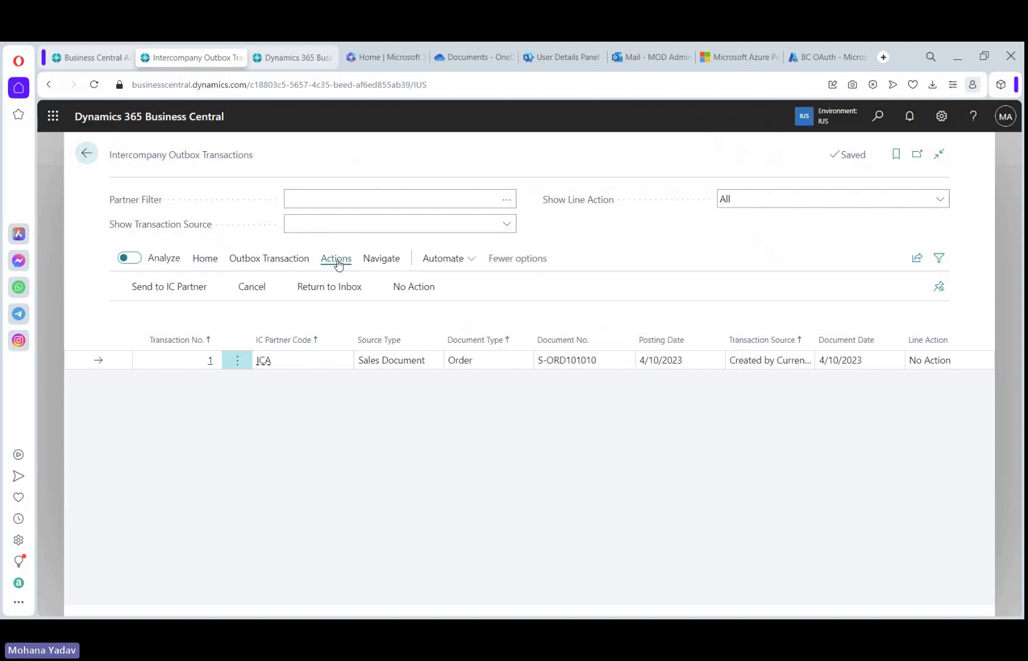
left_click(151, 292)
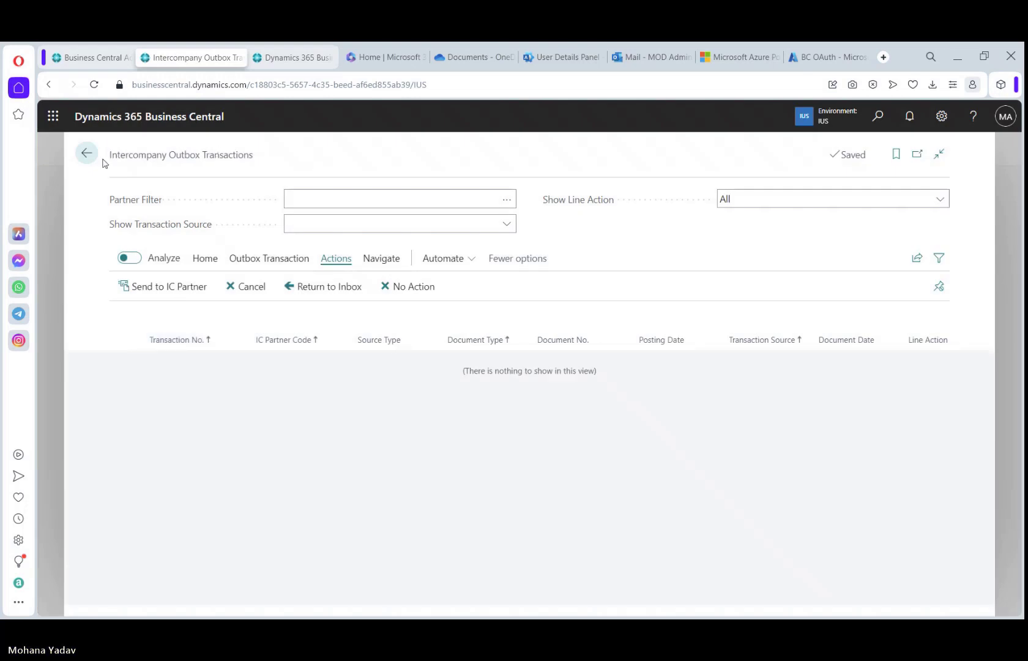
left_click(86, 154)
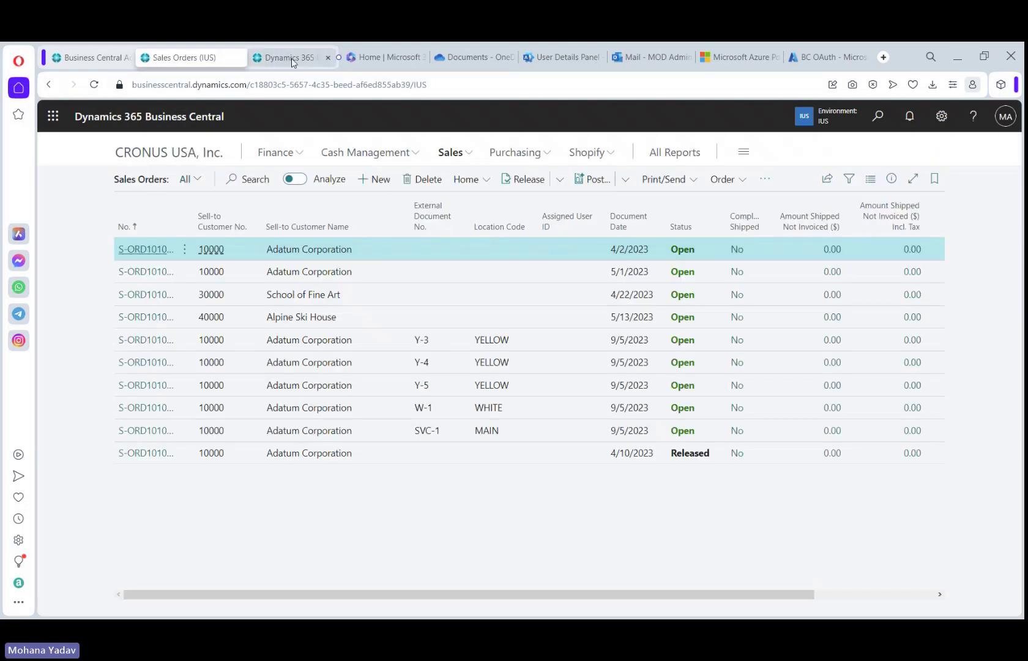
- In CRONUS Canada, accept the S-ORD101010 Intercompany Inbox transaction from partner IUS
left_click(291, 57)
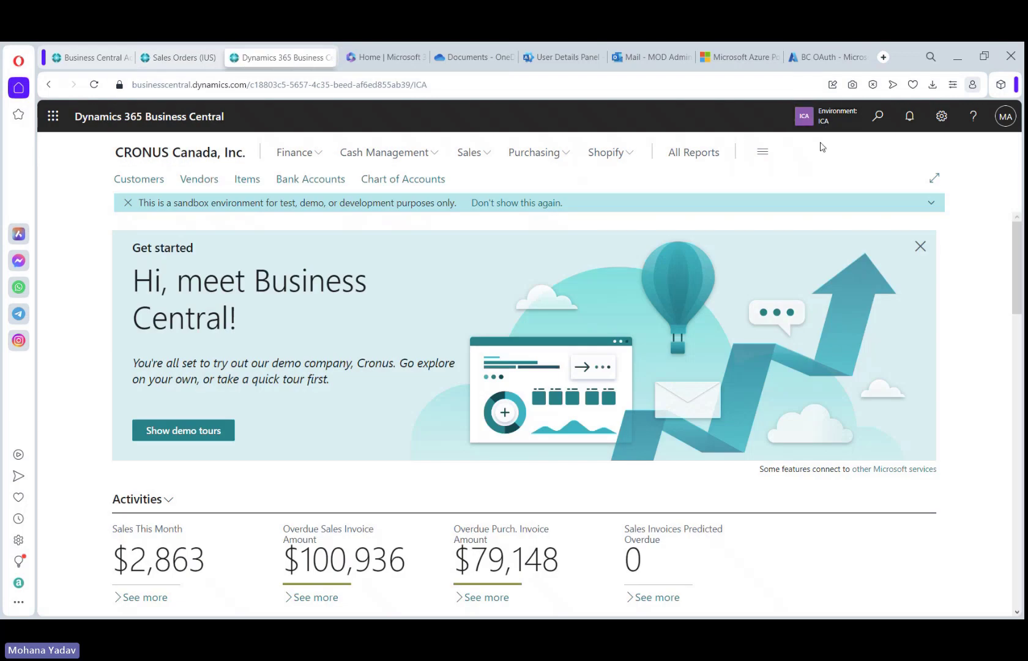
left_click(877, 115)
type("inter")
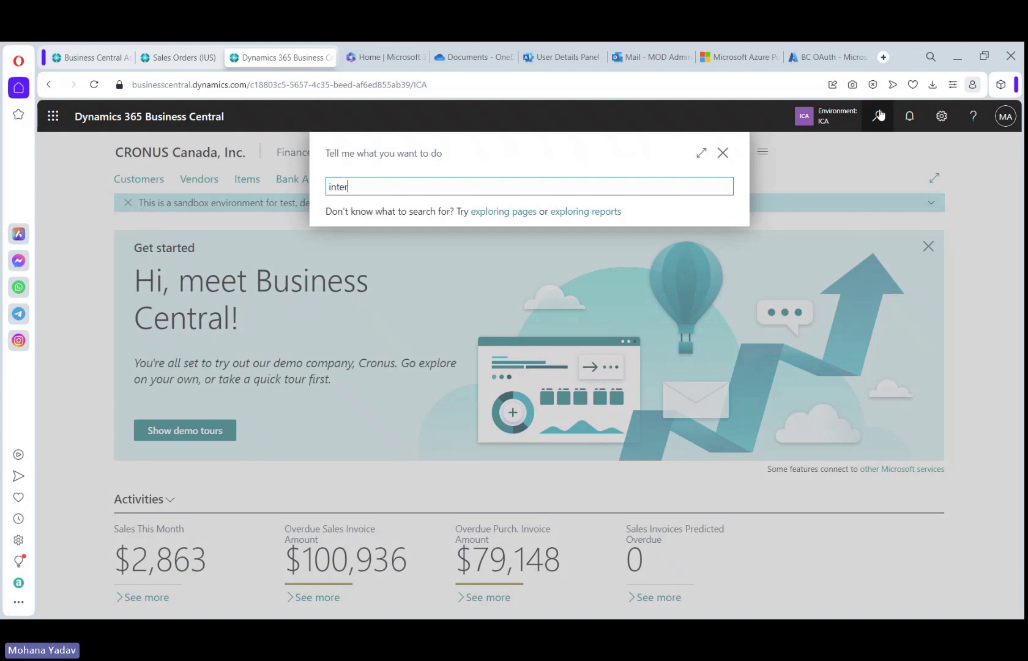
type("c inb")
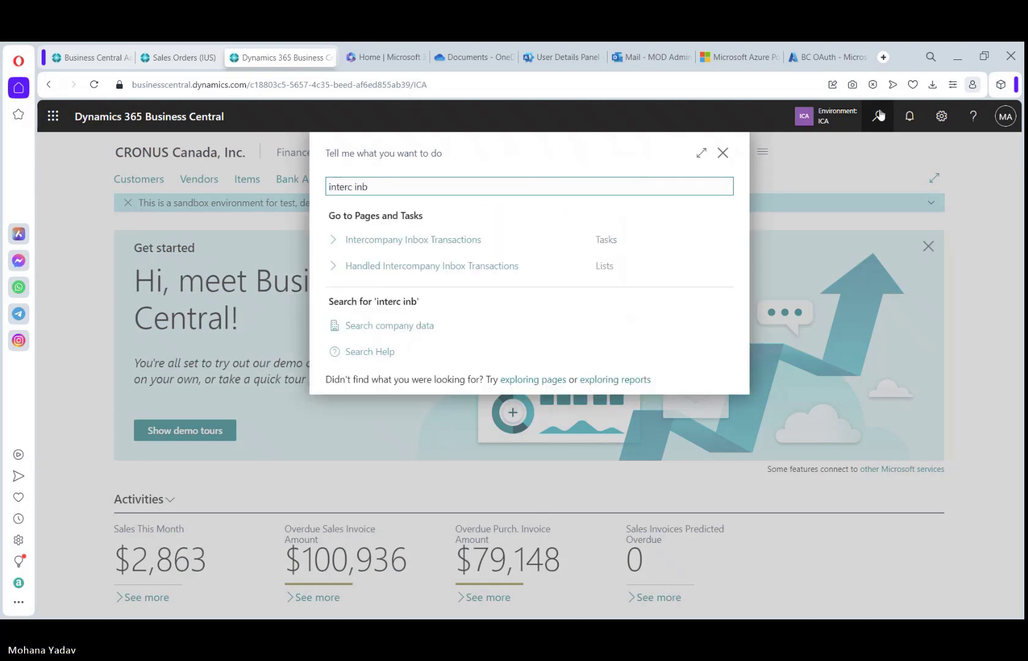
left_click(449, 239)
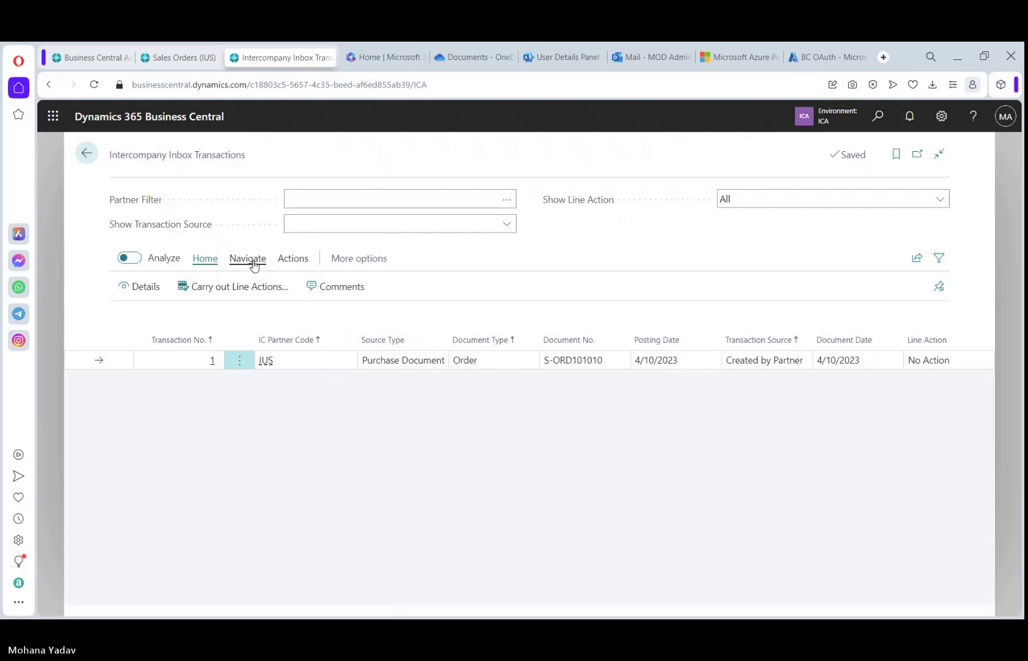
left_click(285, 258)
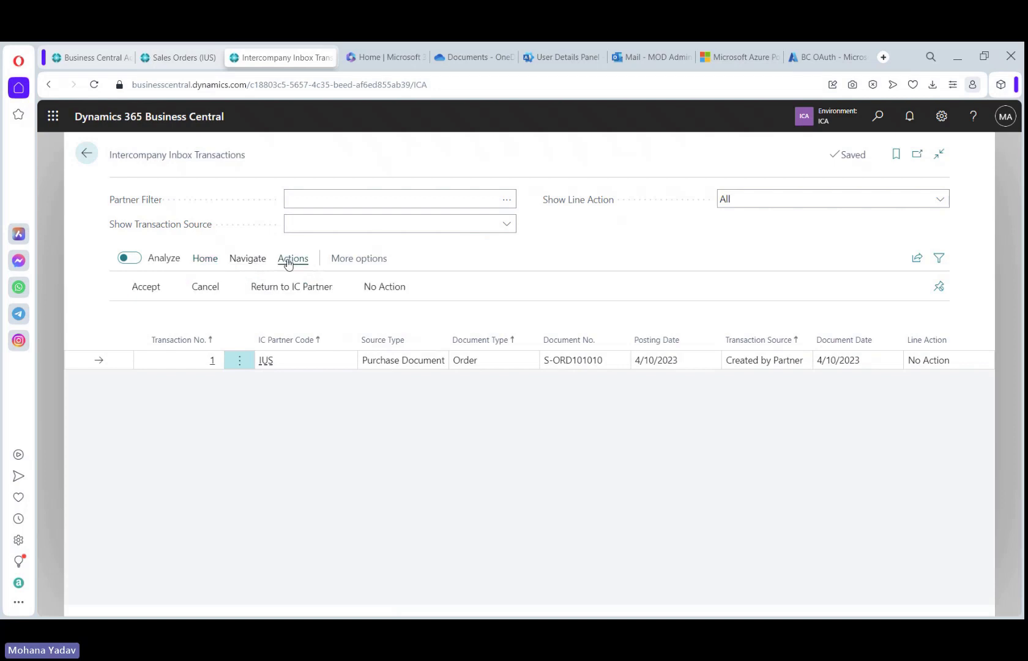
left_click(153, 302)
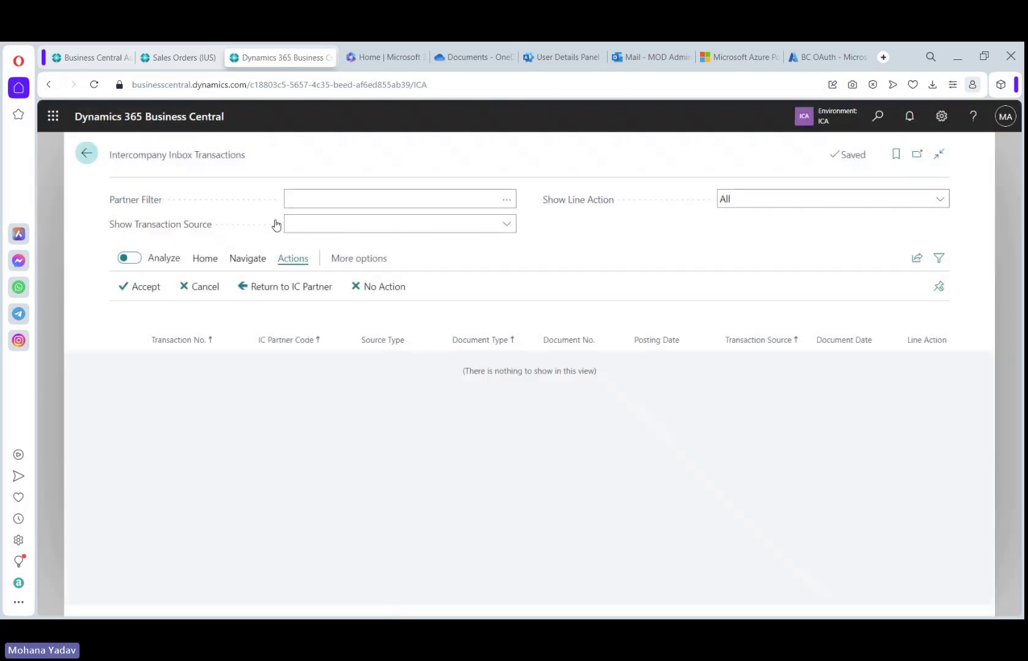
key("Escape")
- Open Canada's Purchase Orders and review order 106009 from Subcontractor with its 2000-S line
left_click(510, 153)
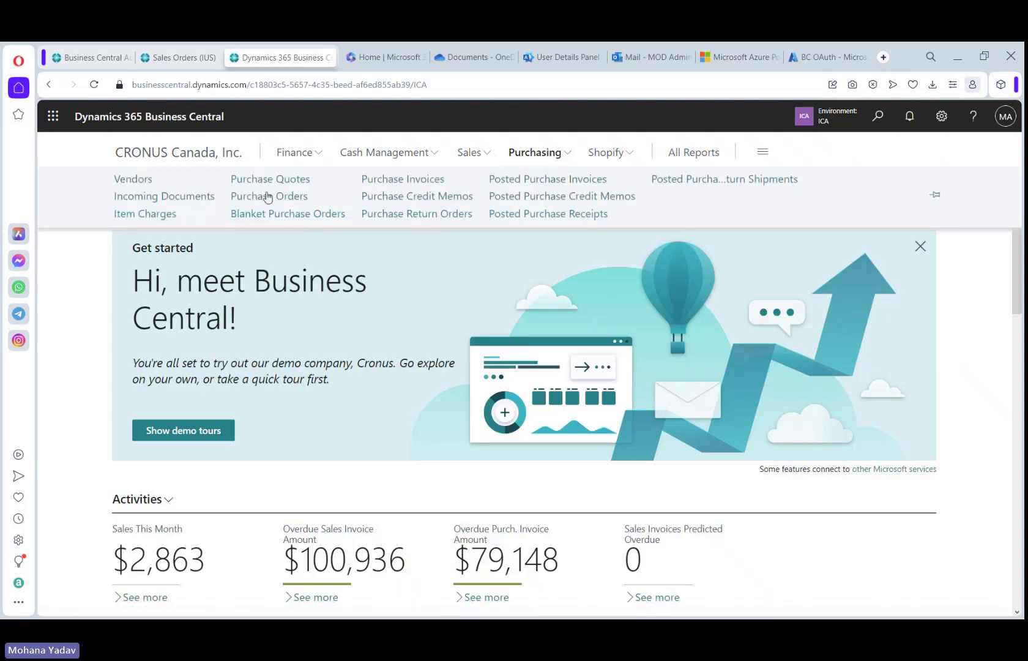
left_click(267, 197)
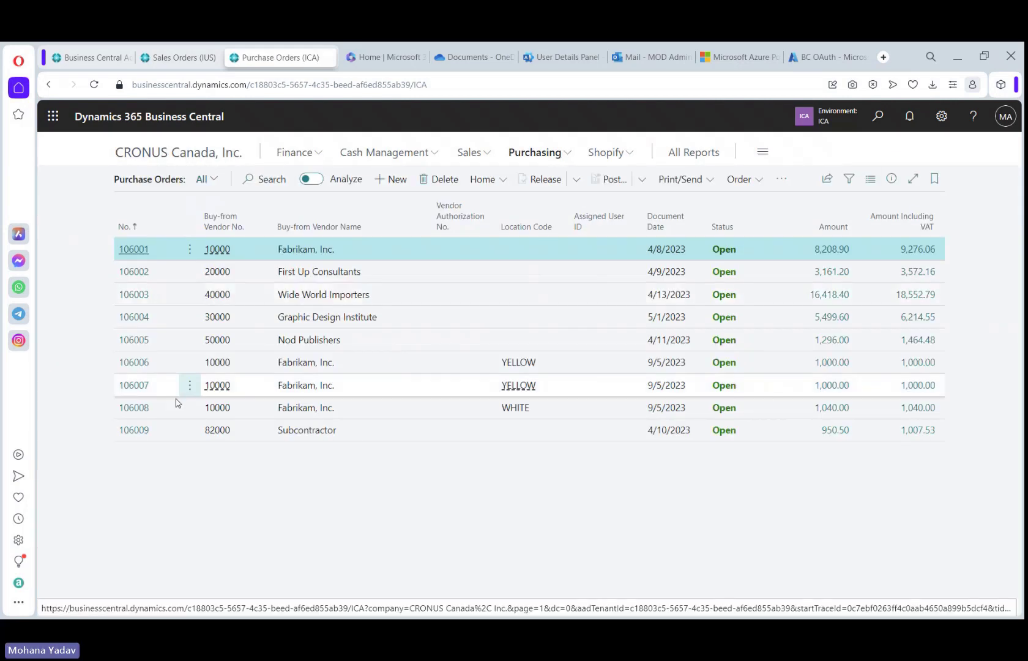
left_click(144, 429)
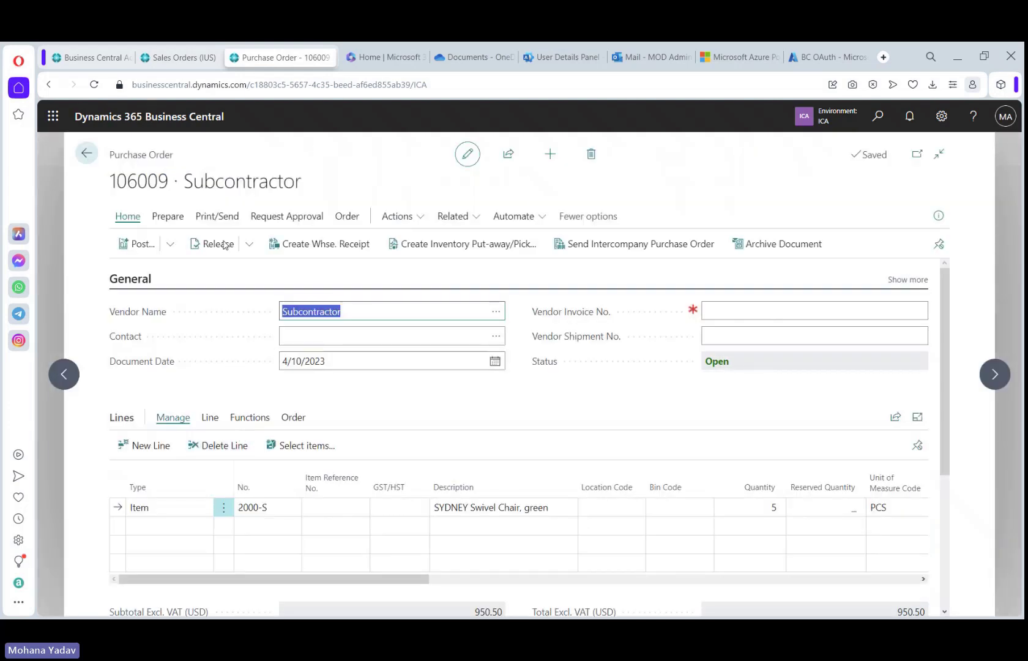
scroll(255, 406, "down", 1)
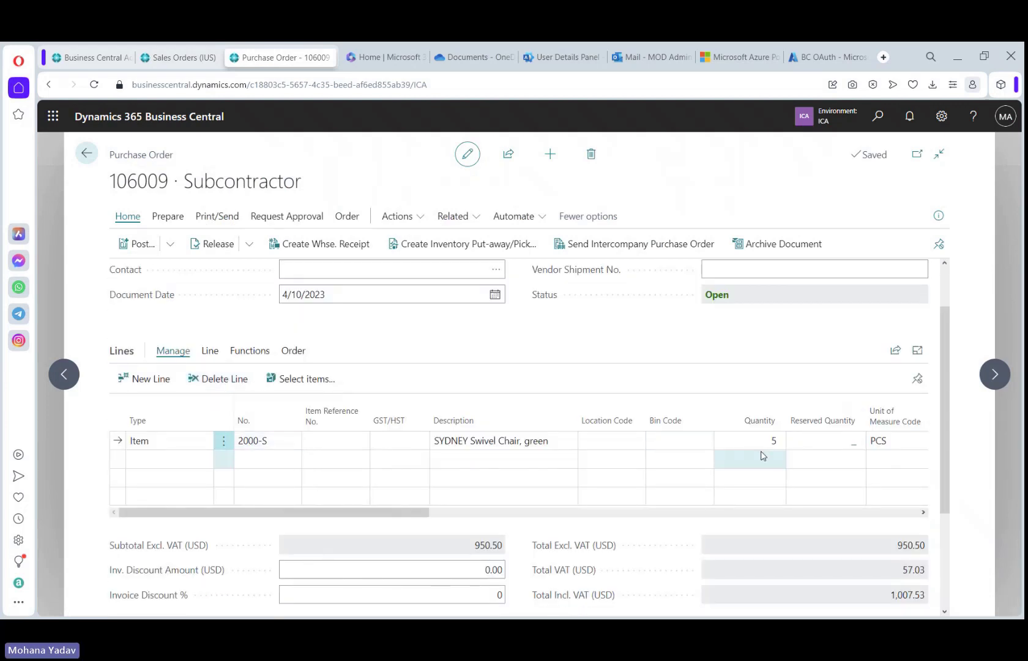
scroll(716, 456, "up", 1)
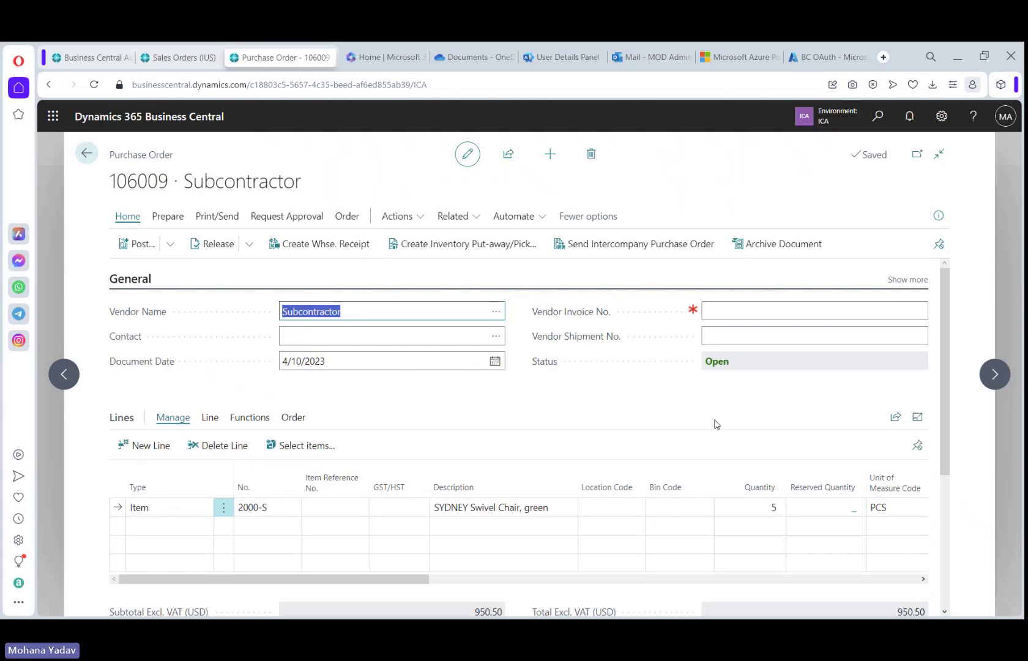
key("Escape")
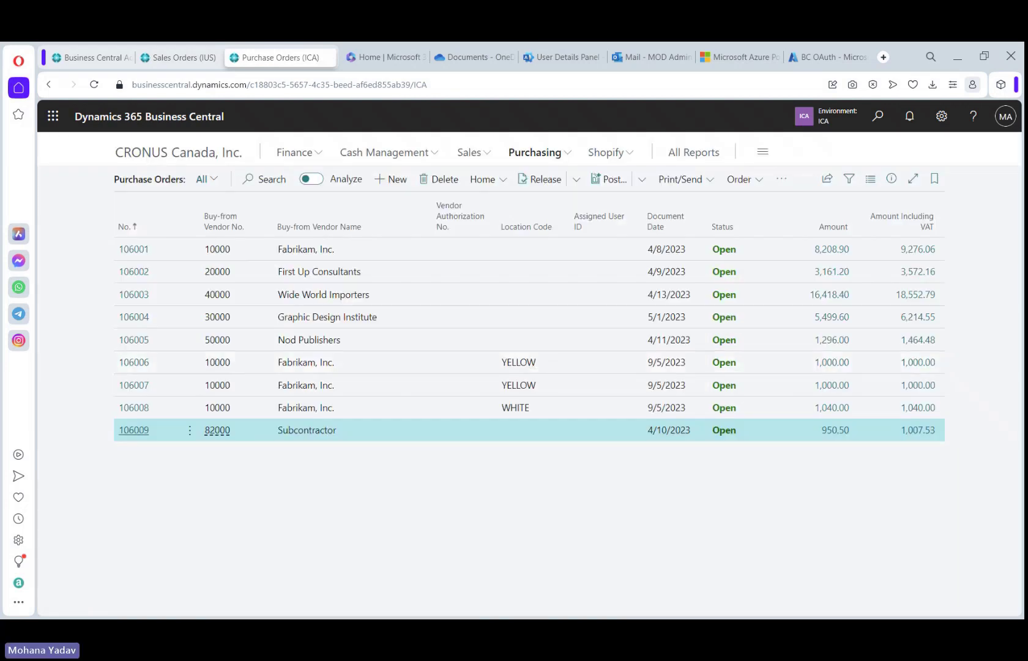